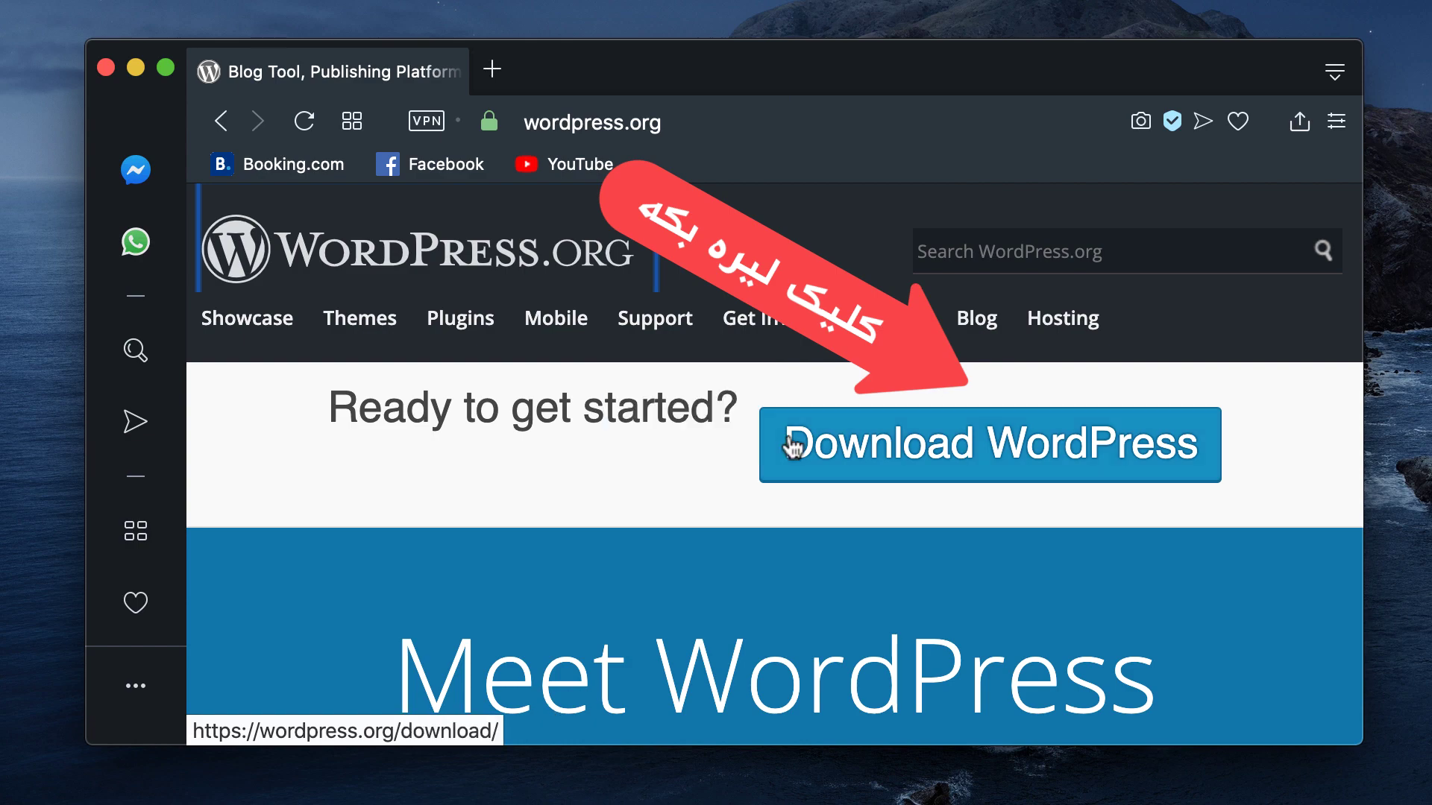
Step: Open the WordPress.org download page and read through its Requirements section
left_click(874, 449)
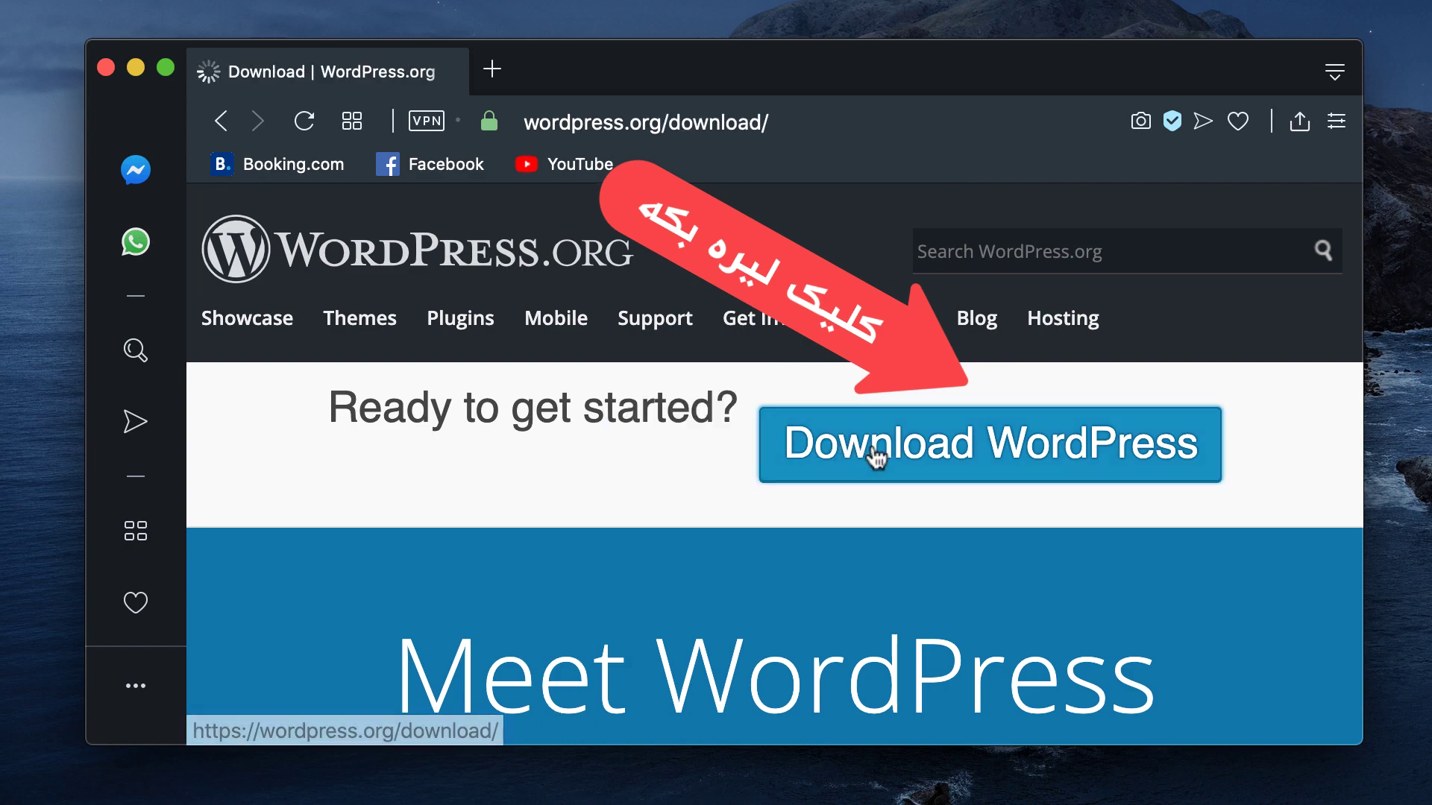
scroll(882, 496, "down", 3)
scroll(883, 492, "down", 5)
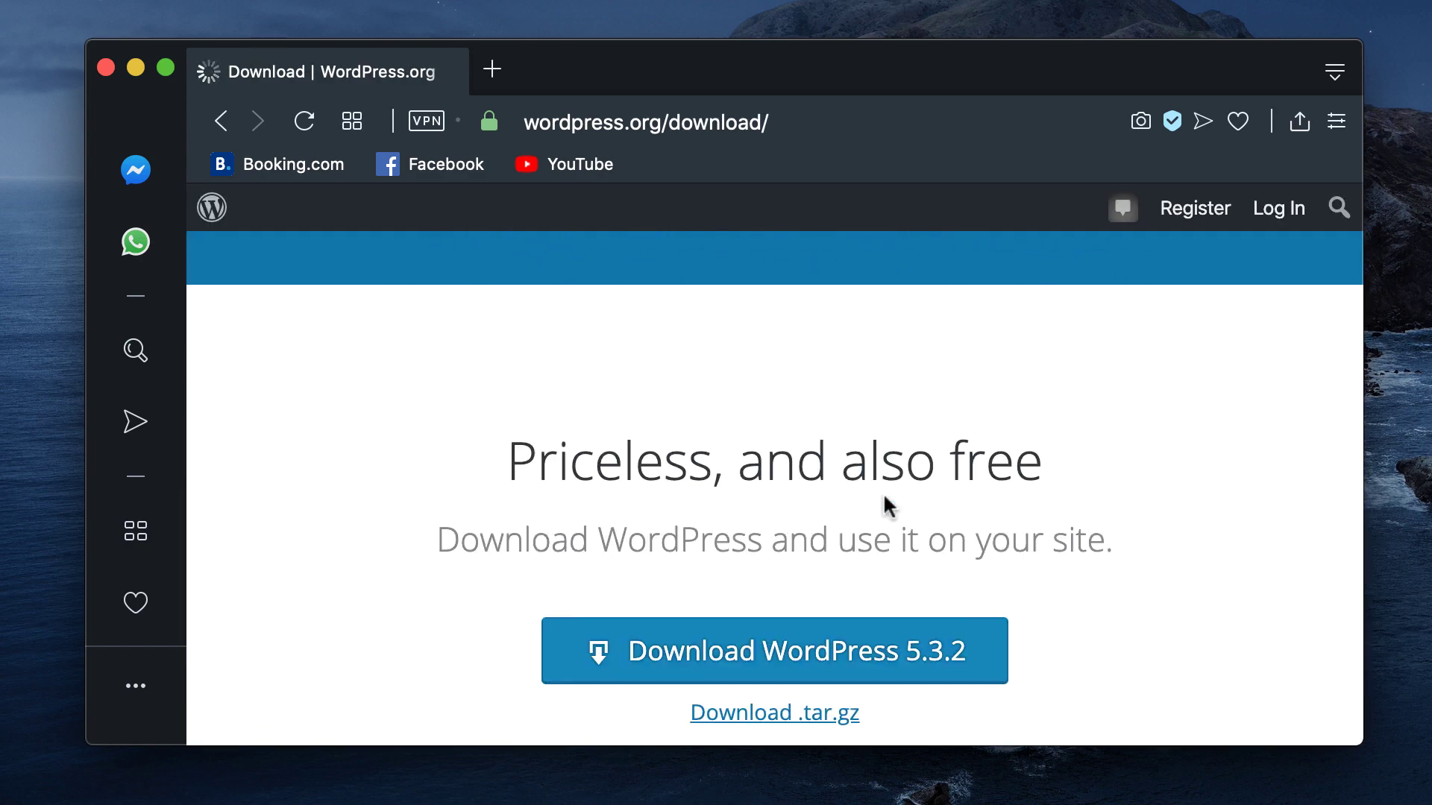
scroll(905, 627, "down", 5)
scroll(905, 641, "down", 5)
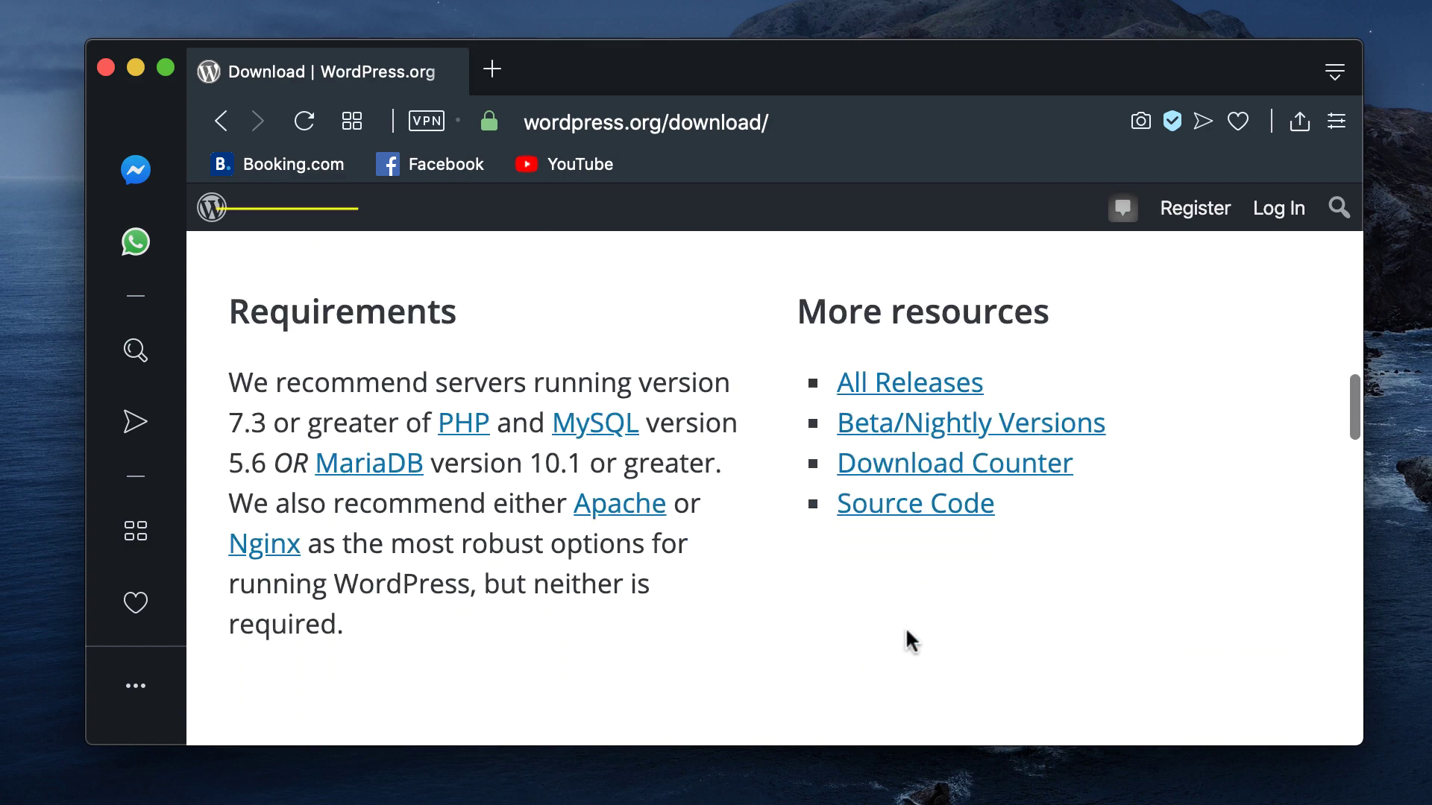
scroll(906, 642, "up", 2)
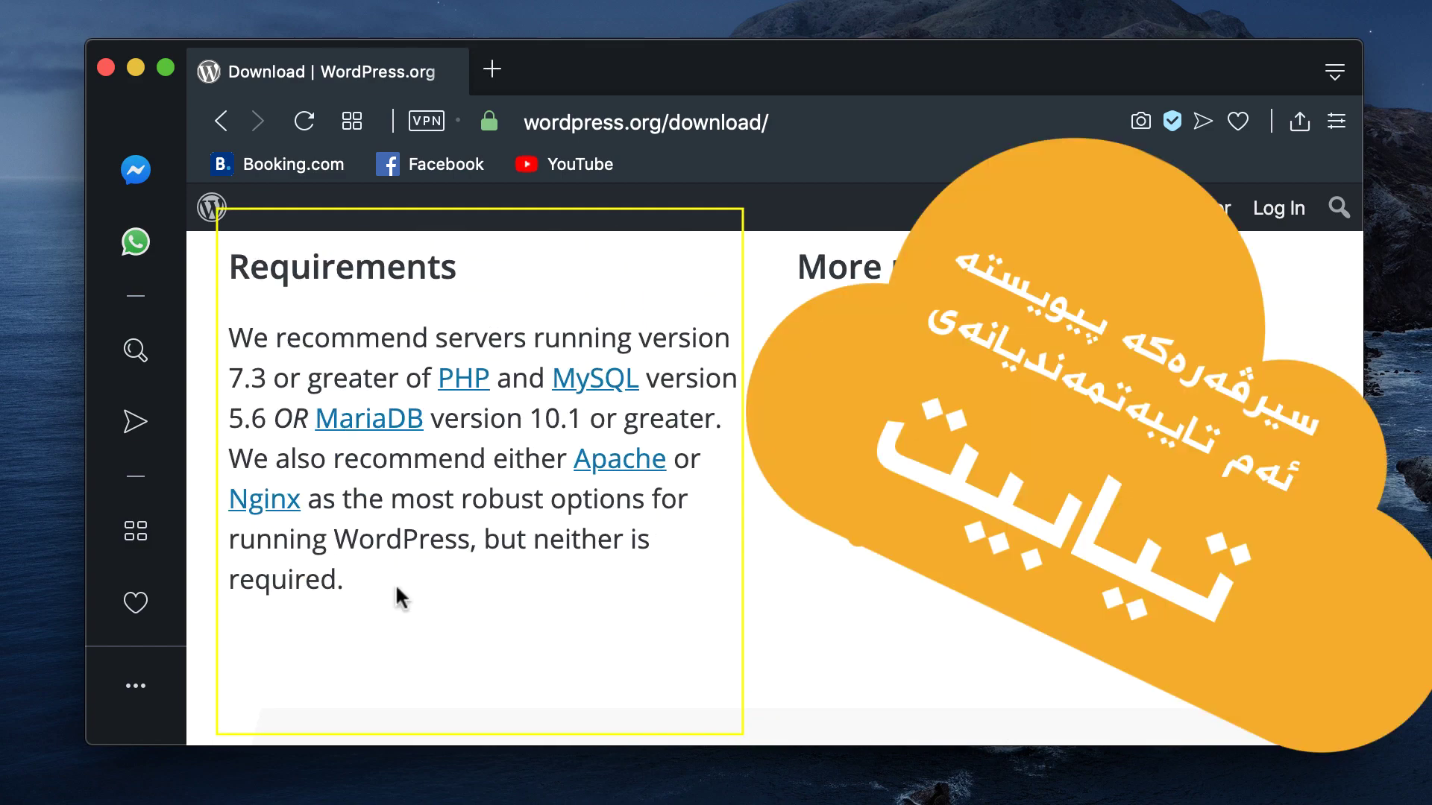
left_click_drag(396, 589, 237, 347)
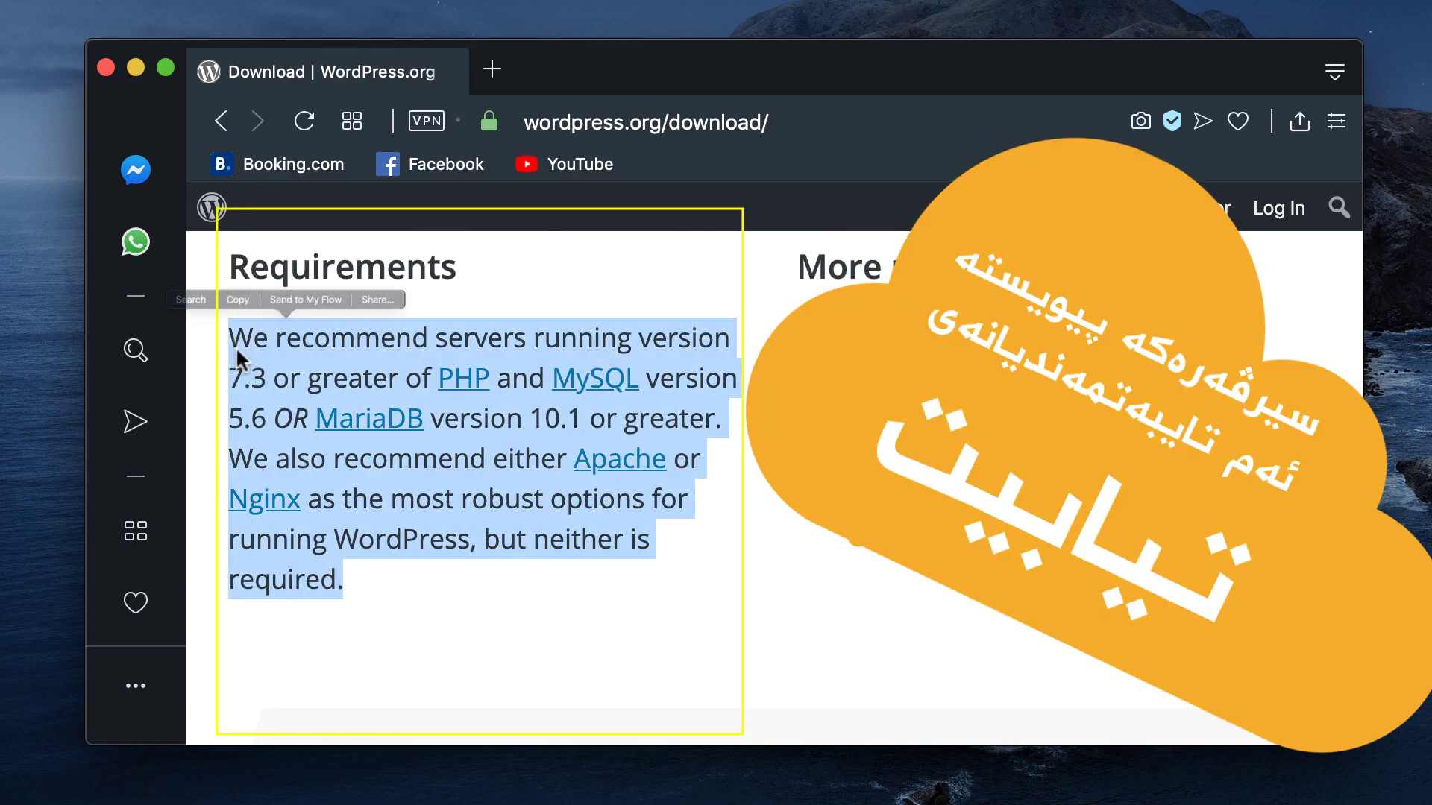
left_click(411, 556)
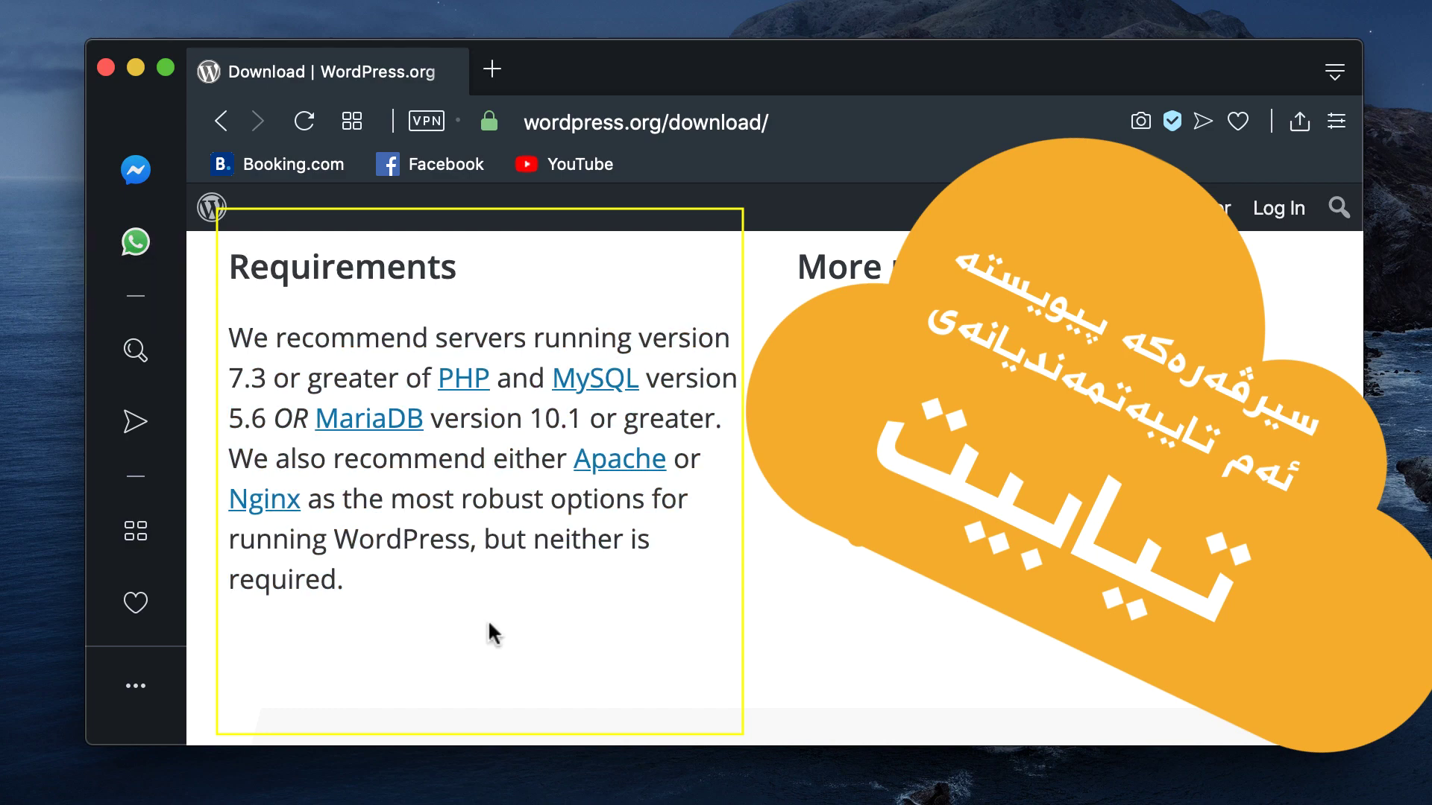
scroll(490, 626, "up", 5)
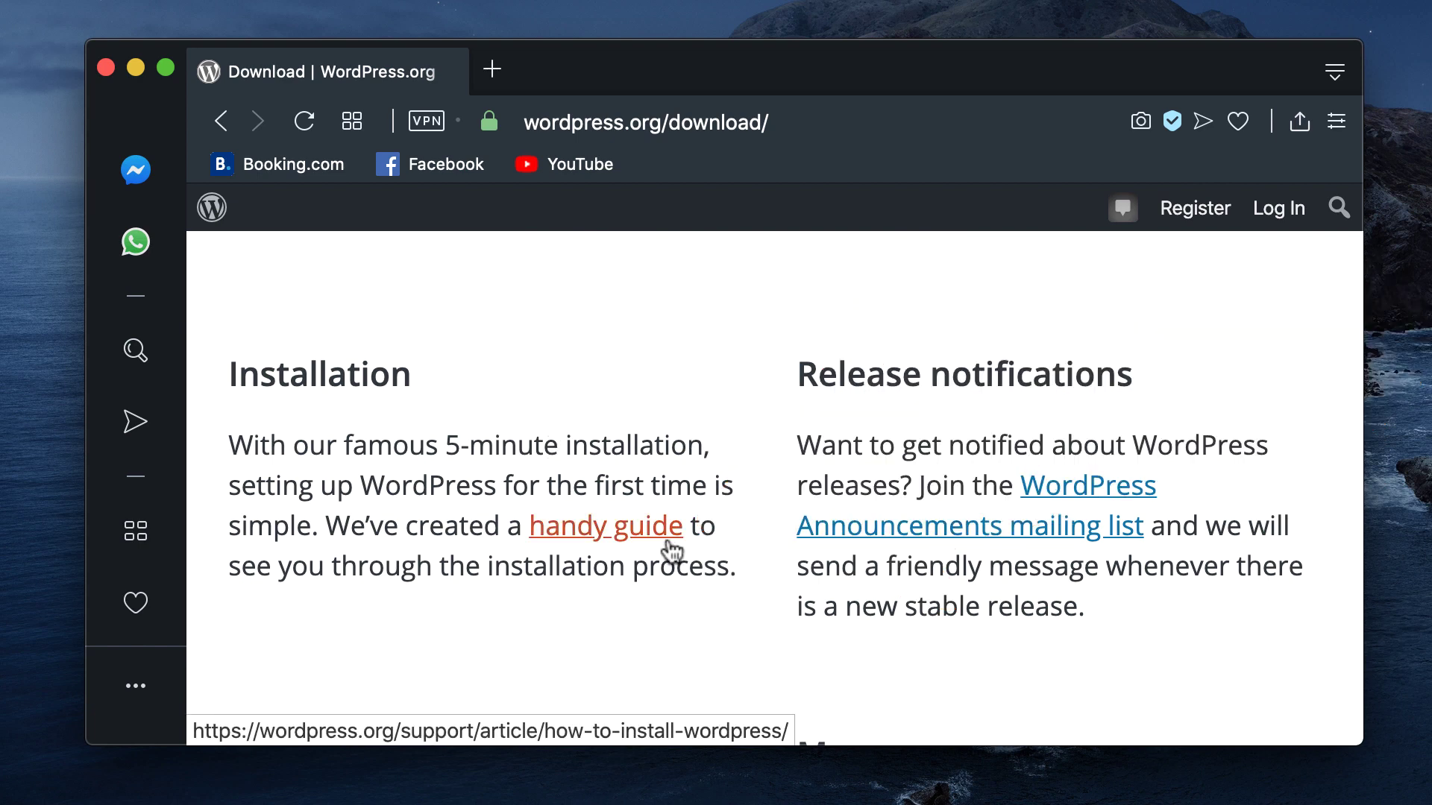
scroll(670, 553, "up", 6)
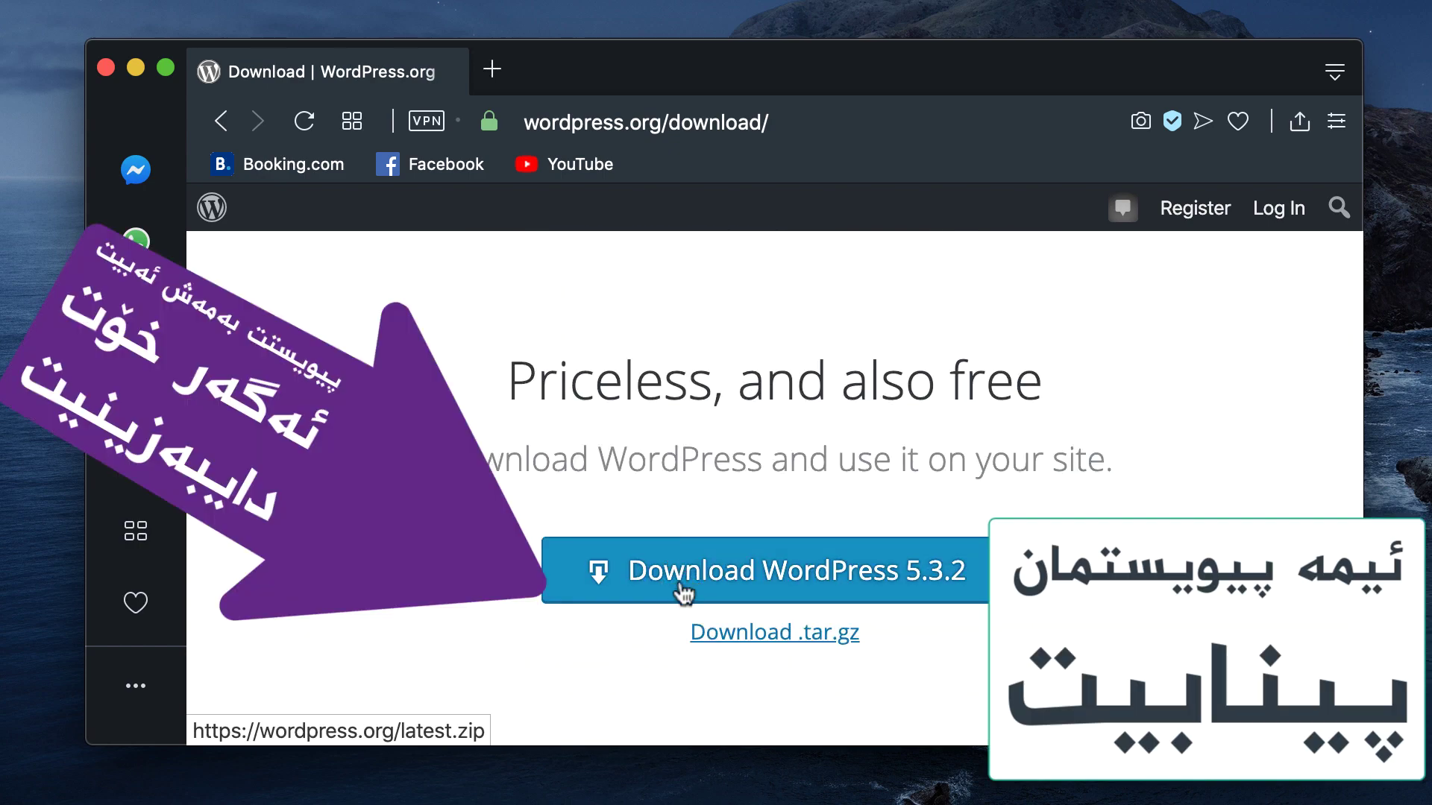
Step: Download the WordPress 5.3.2 zip package and return to the download page
left_click(684, 578)
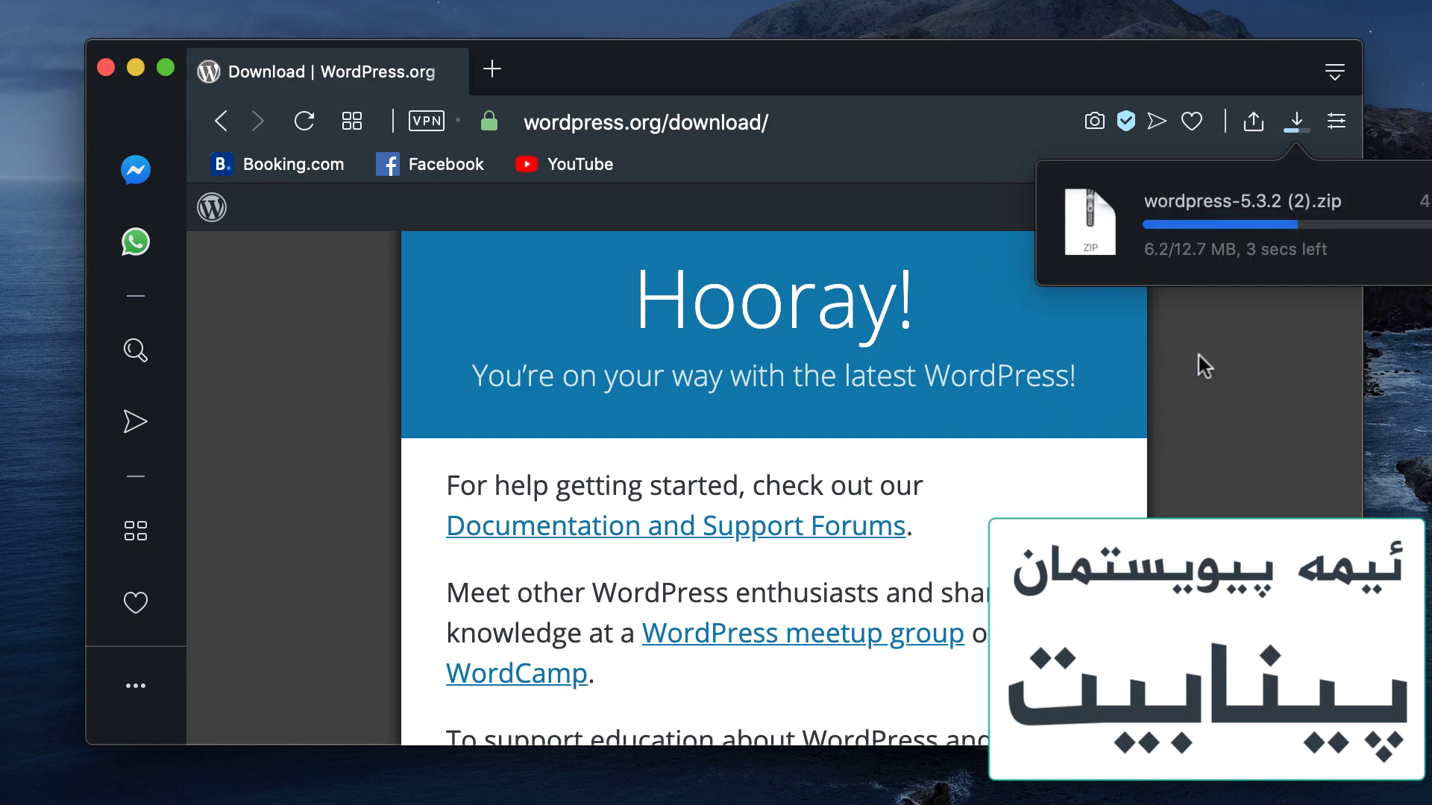
key("super+Left")
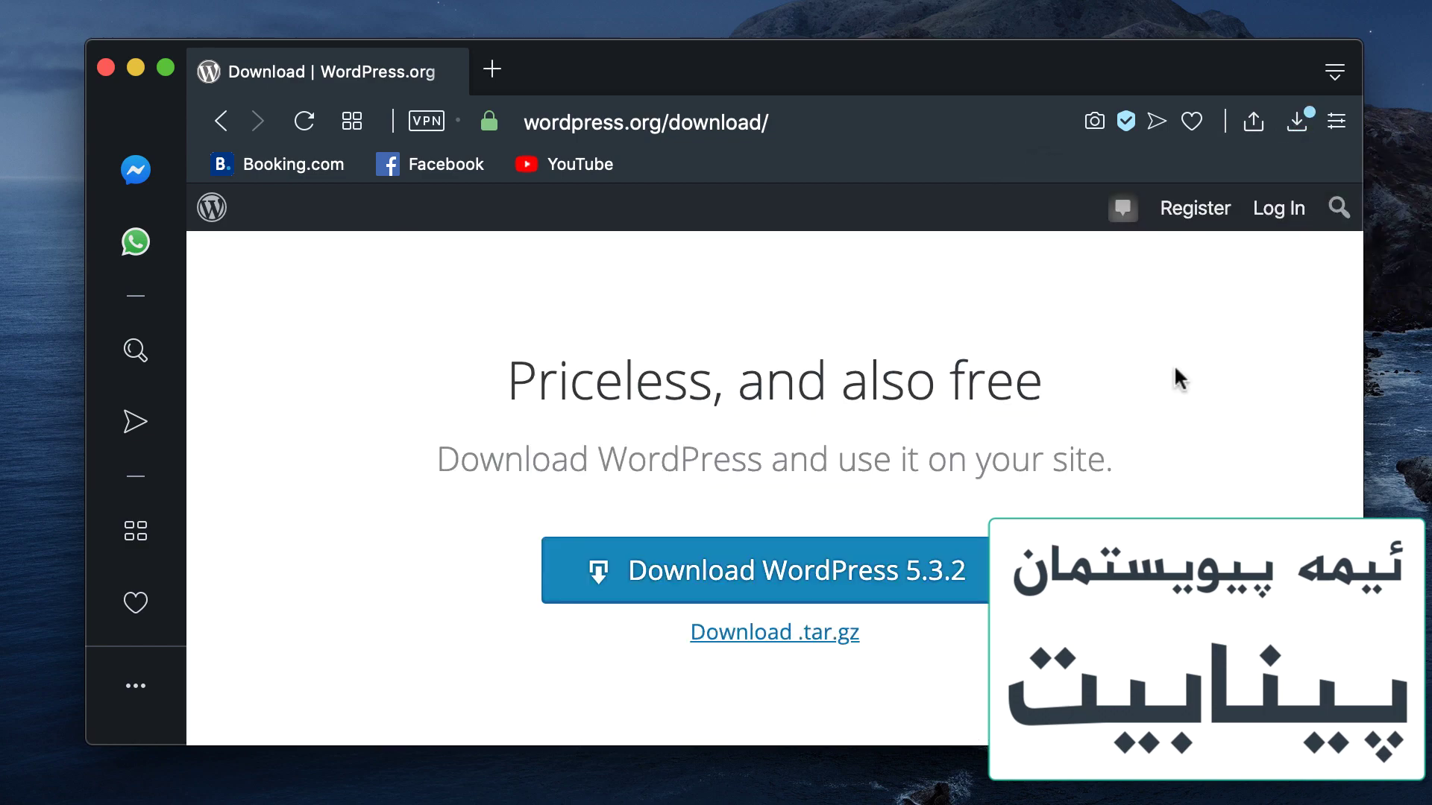
scroll(1069, 432, "up", 3)
scroll(1066, 431, "up", 5)
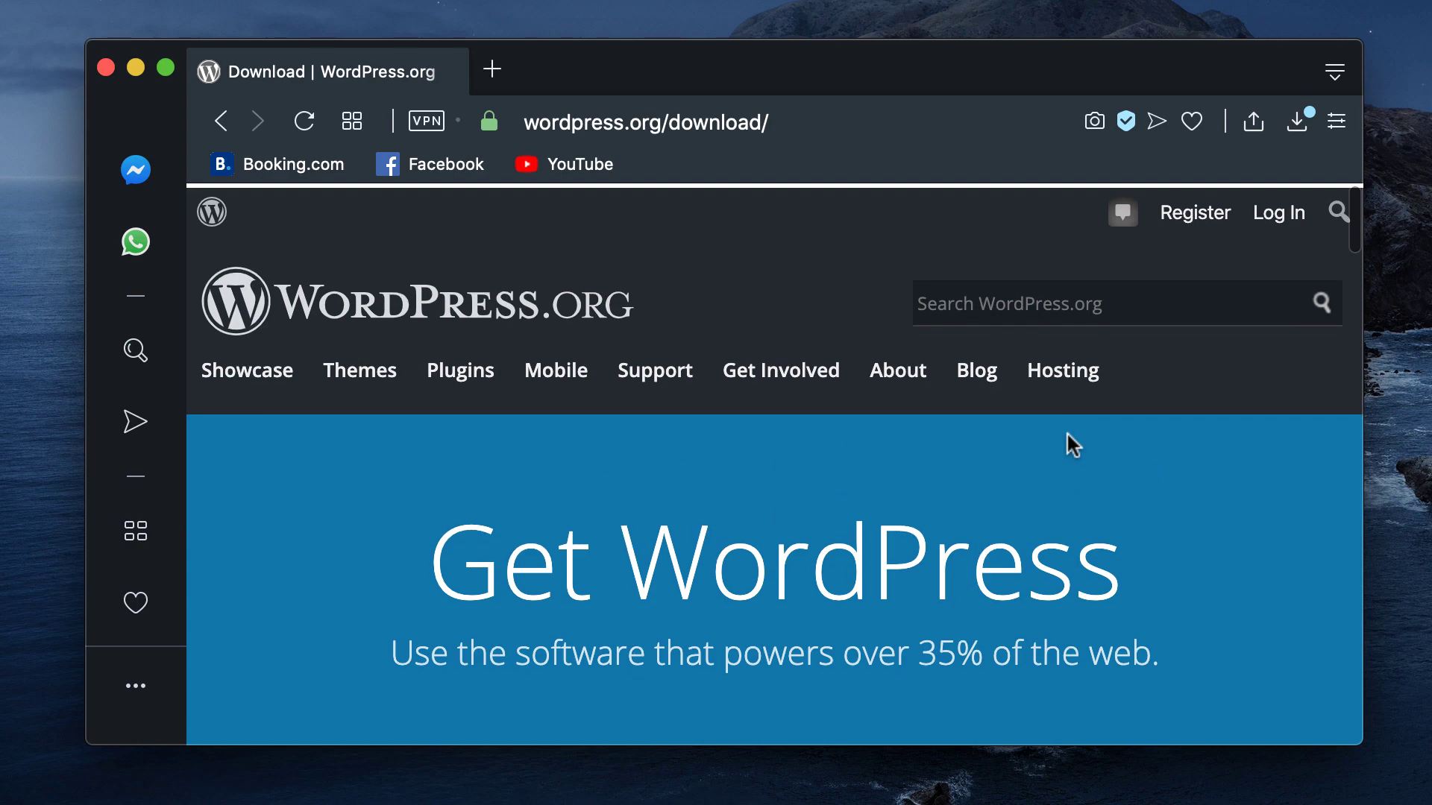
Step: Load cpanel.eb2a.com and dismiss its cookie notice
left_click(842, 118)
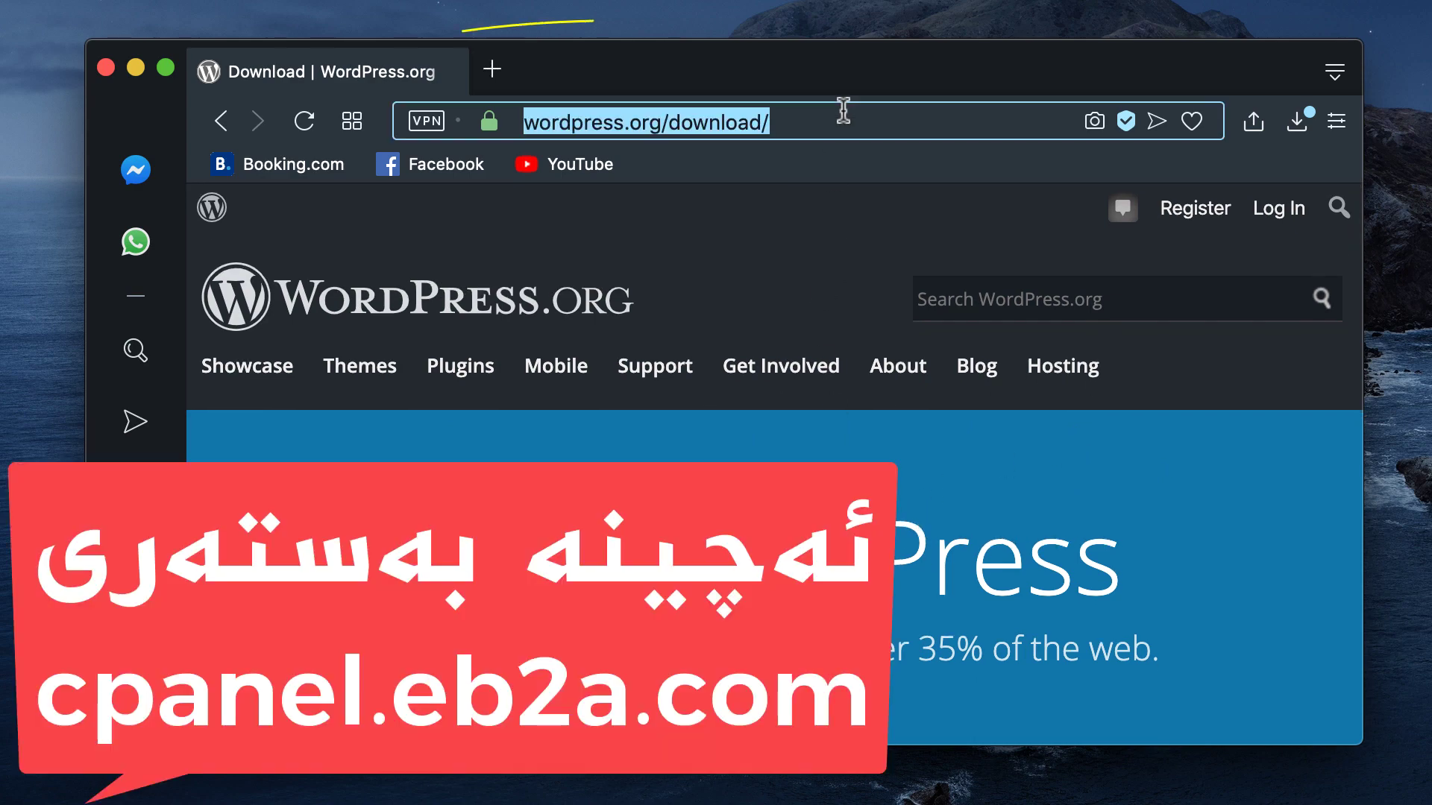
type("cpa")
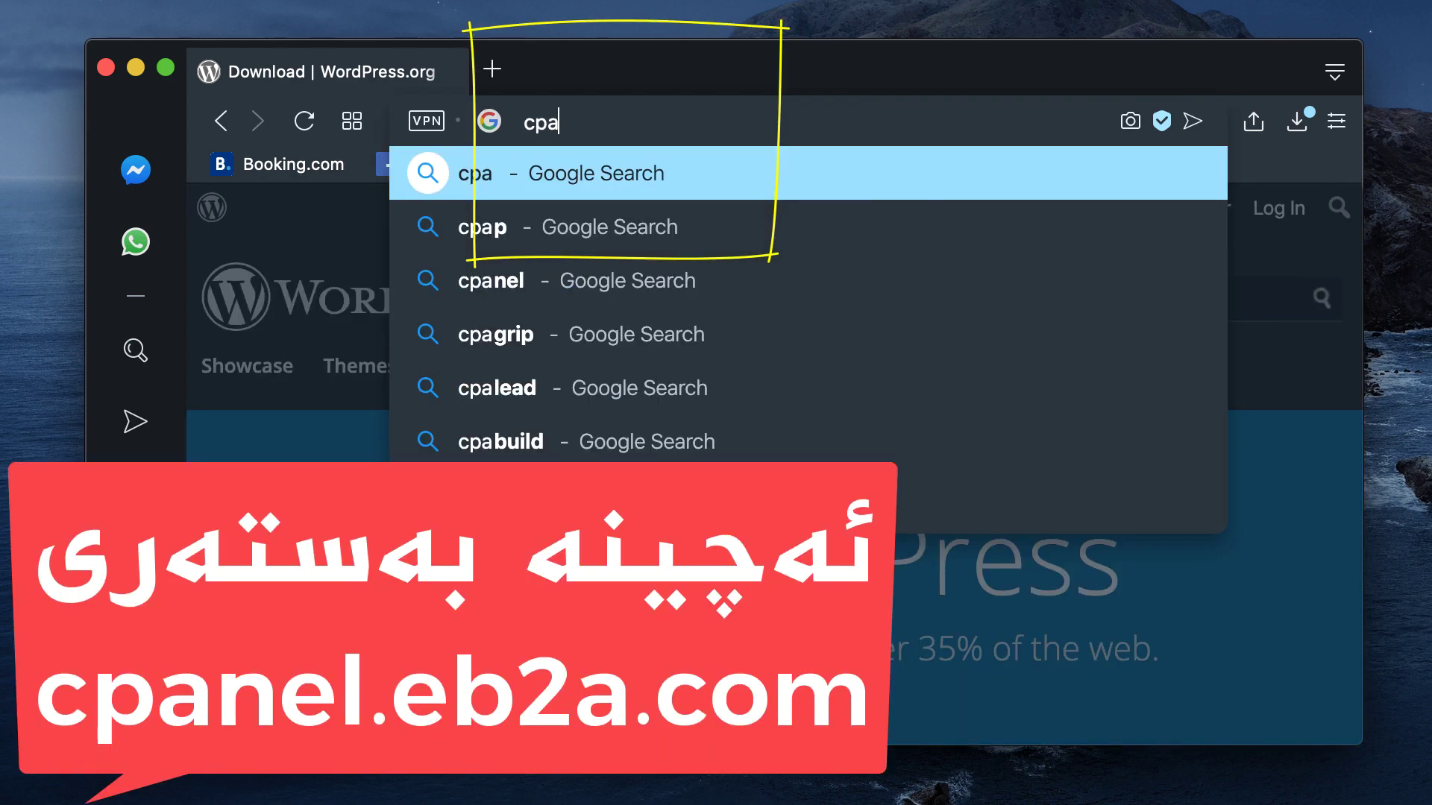
type("nel.eb2a.c")
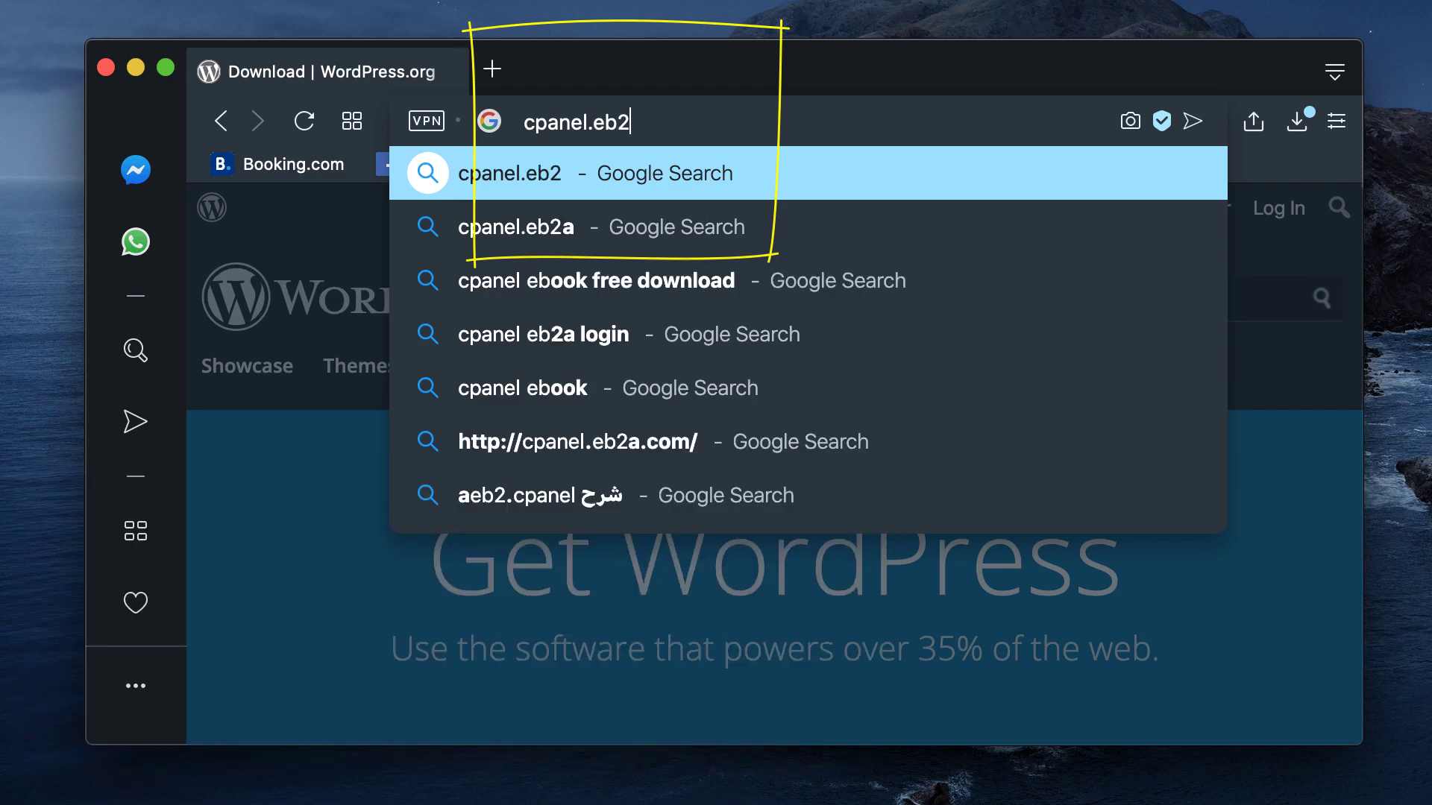
type("om")
key("Return")
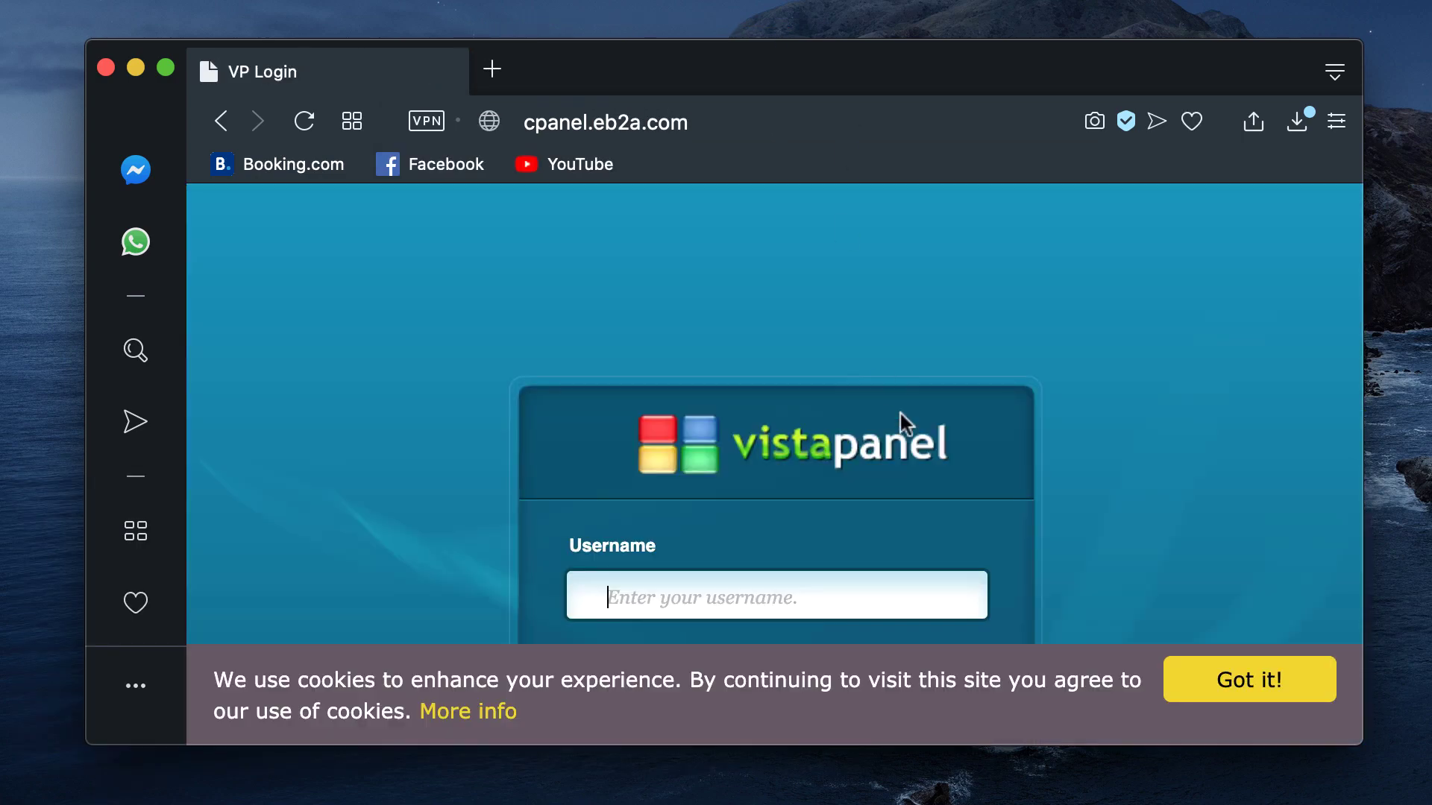
left_click(1225, 658)
Step: Enter the saved account username and the password in the vistaPanel login form
left_click(825, 589)
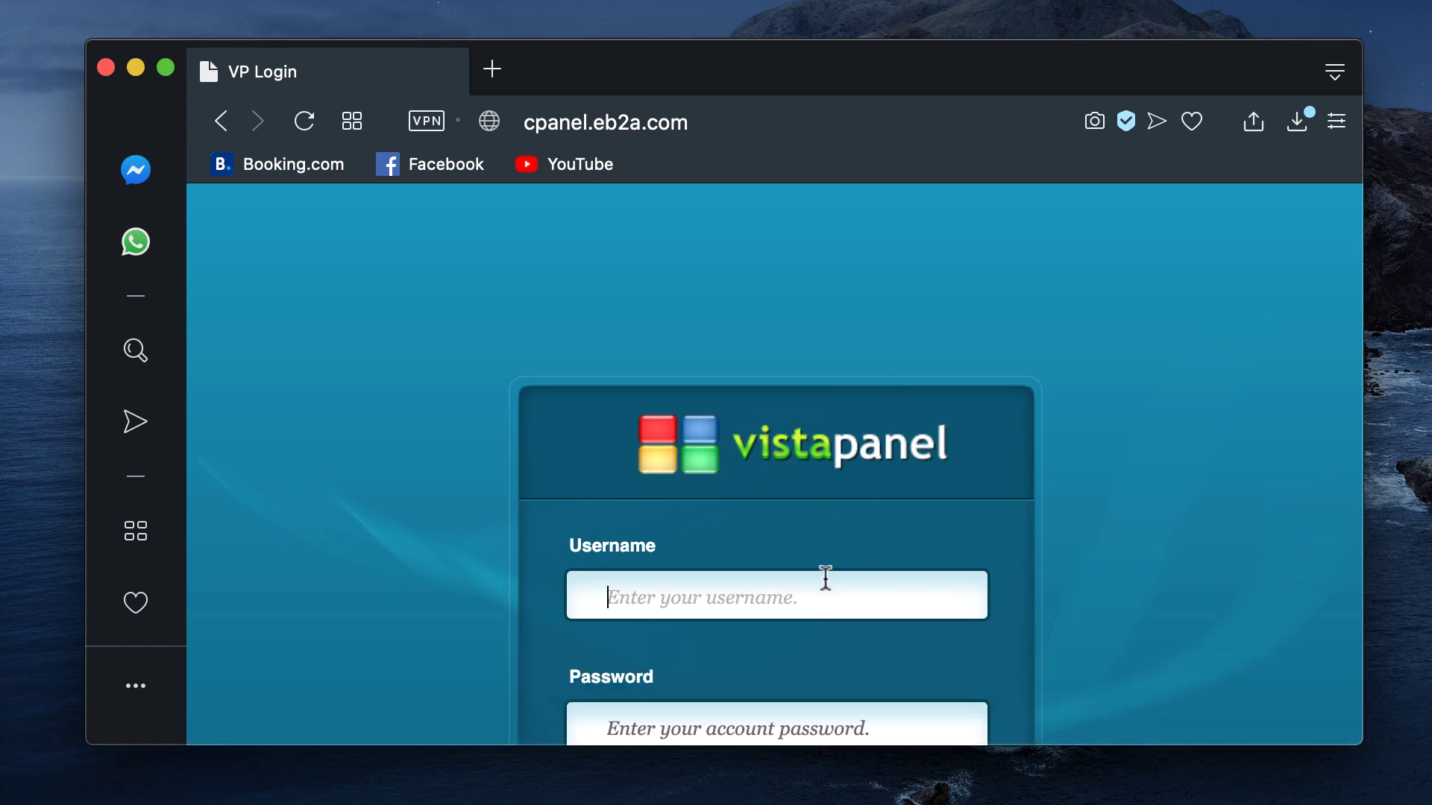
scroll(824, 578, "down", 3)
type("eb2a_25115503")
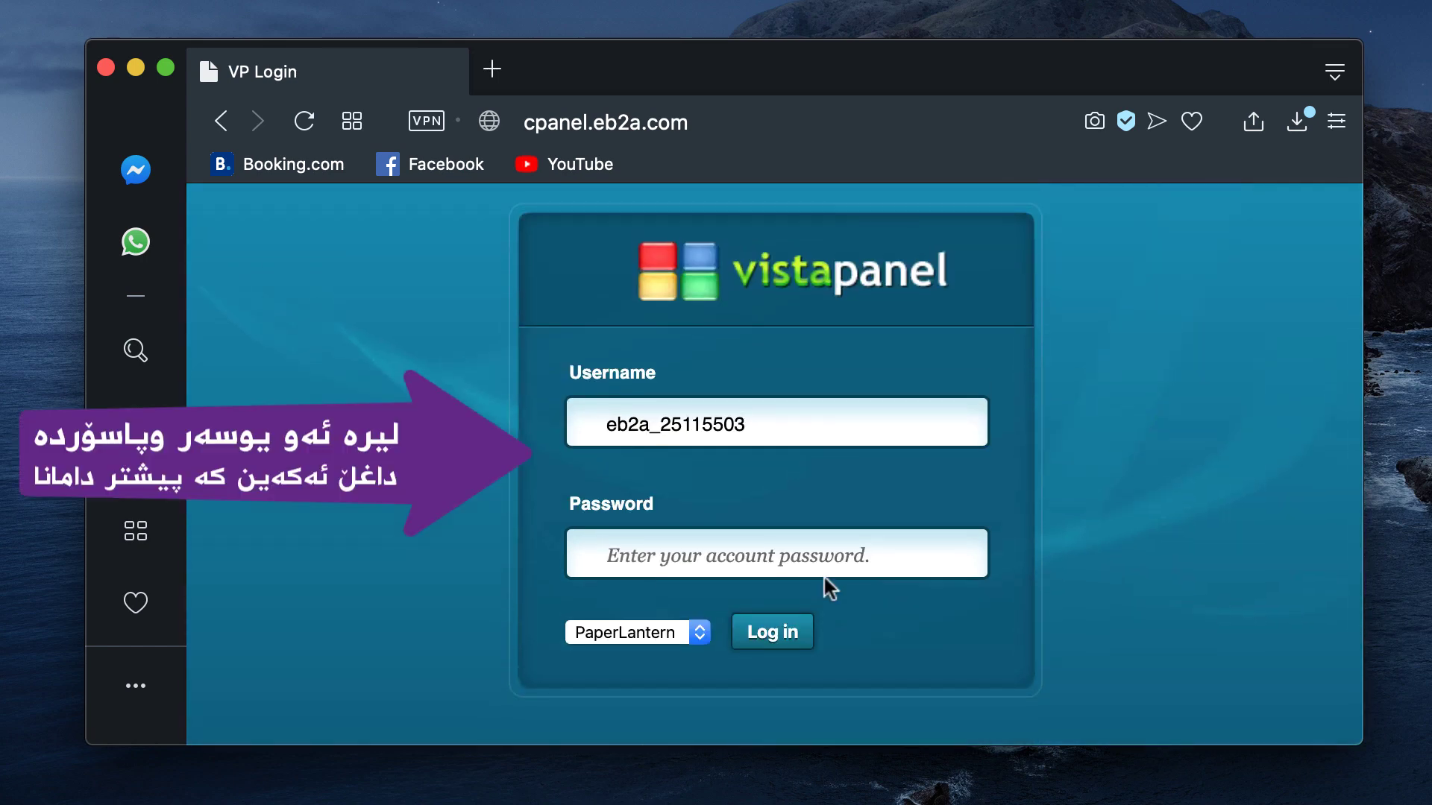
key("Tab")
type("a")
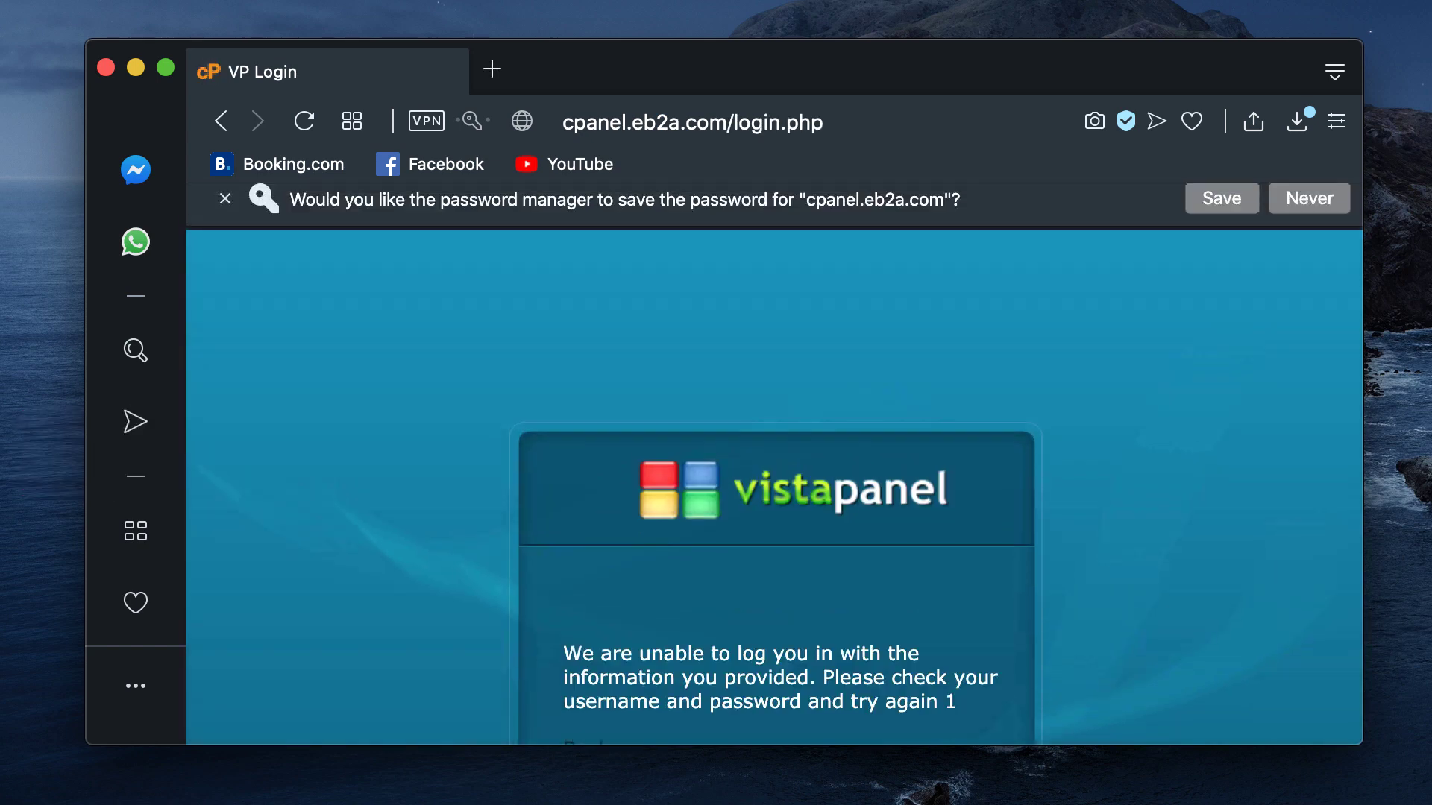
scroll(825, 575, "down", 3)
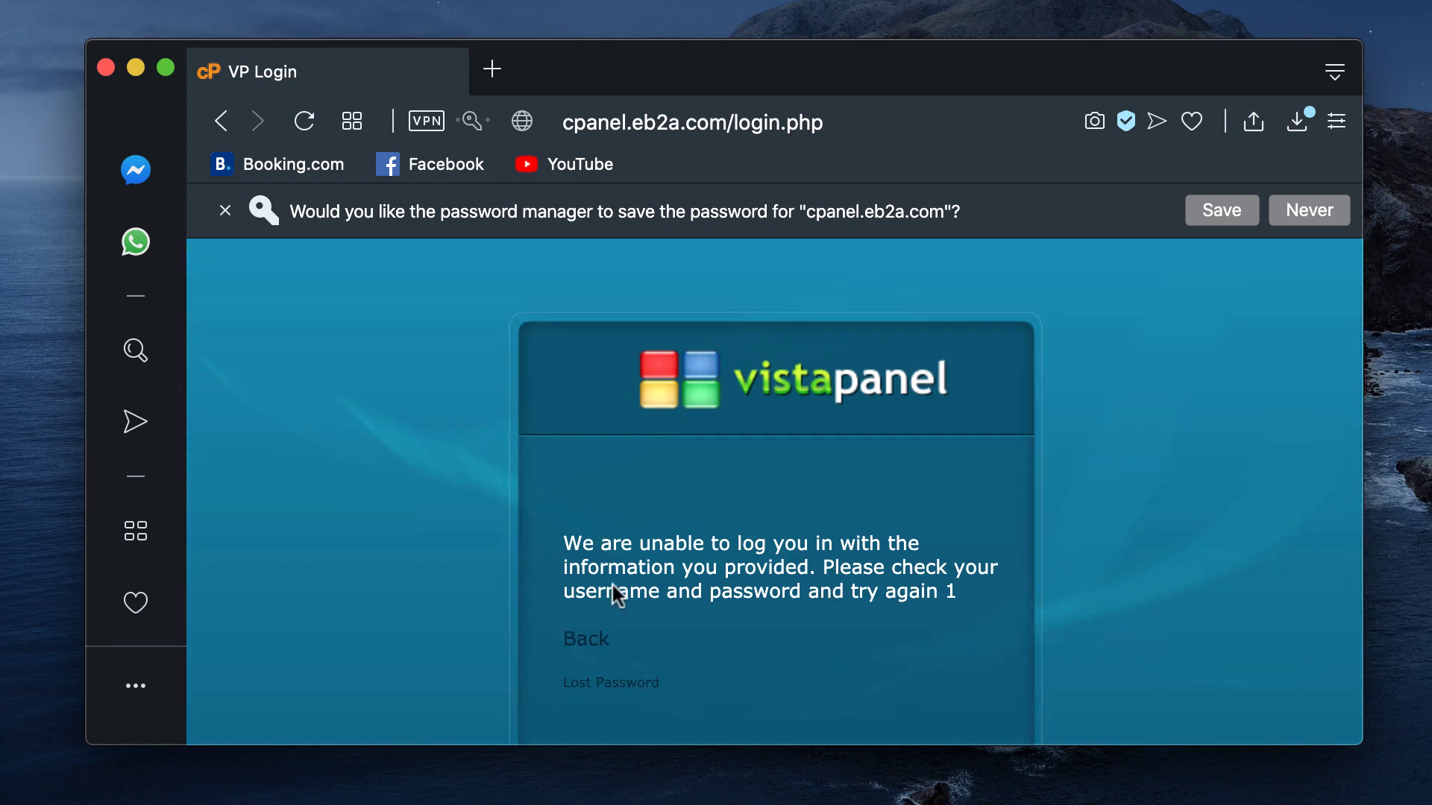
Step: After the failed attempt, refill the saved username and the password and log in
left_click(591, 643)
left_click(630, 662)
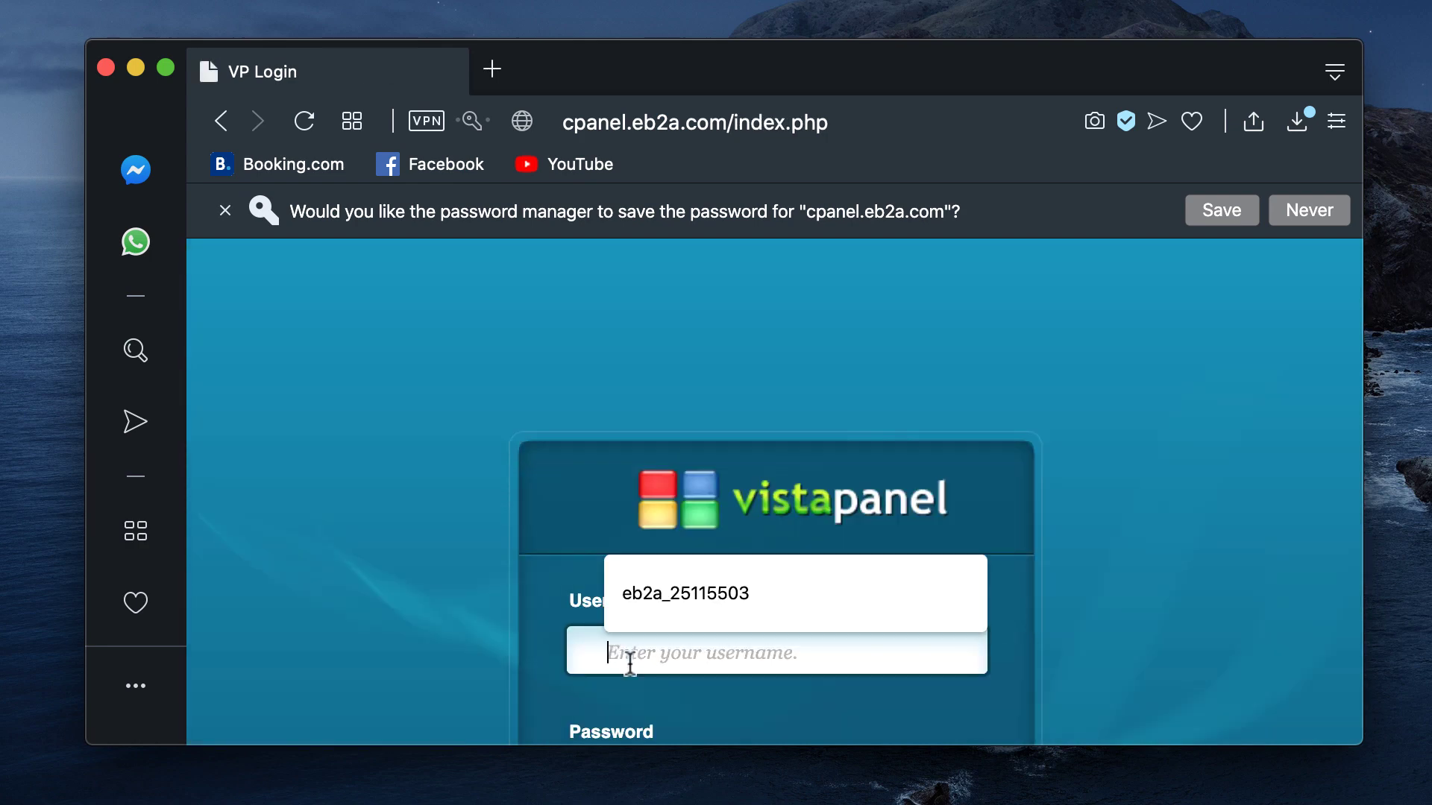
left_click(665, 614)
scroll(662, 613, "down", 2)
left_click(655, 687)
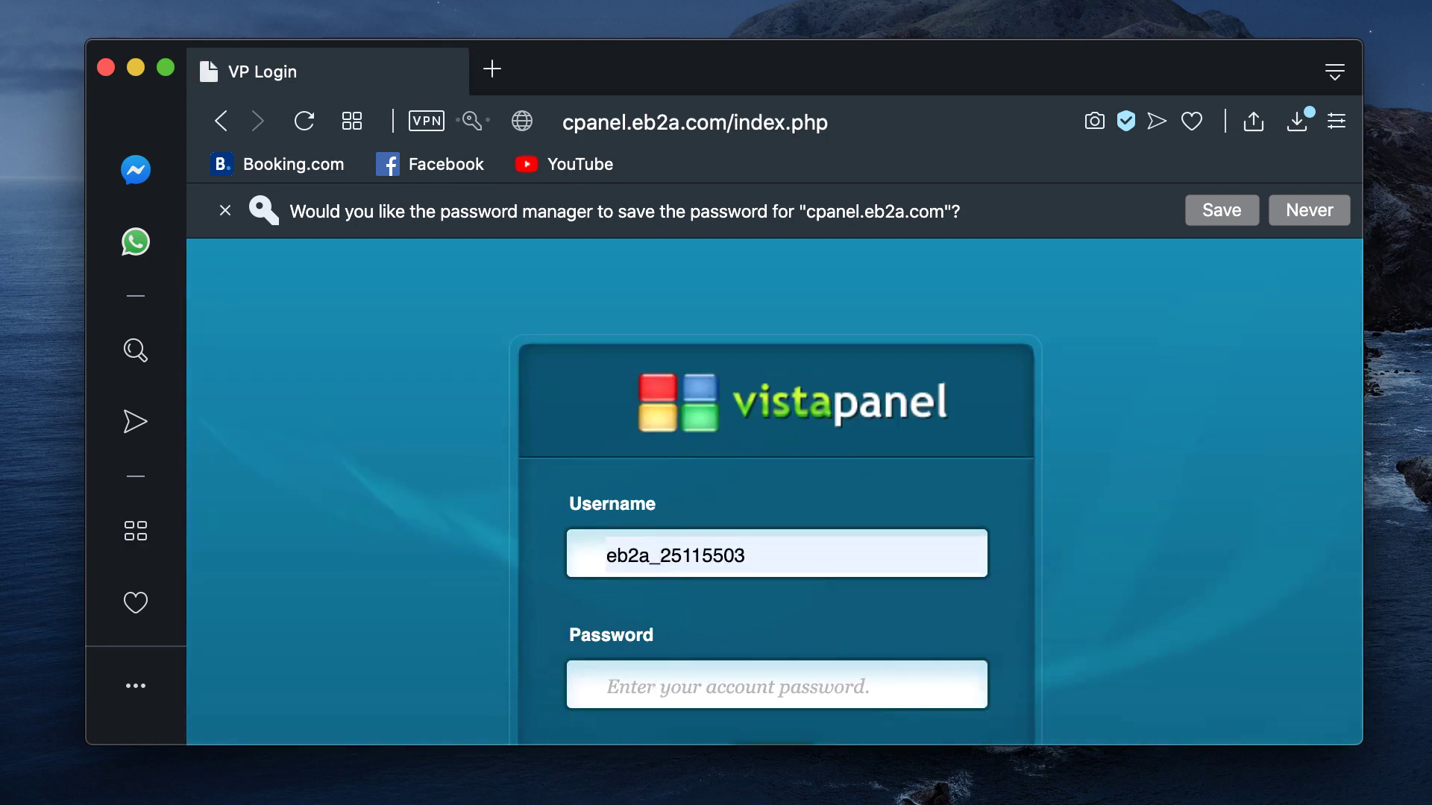
type("••")
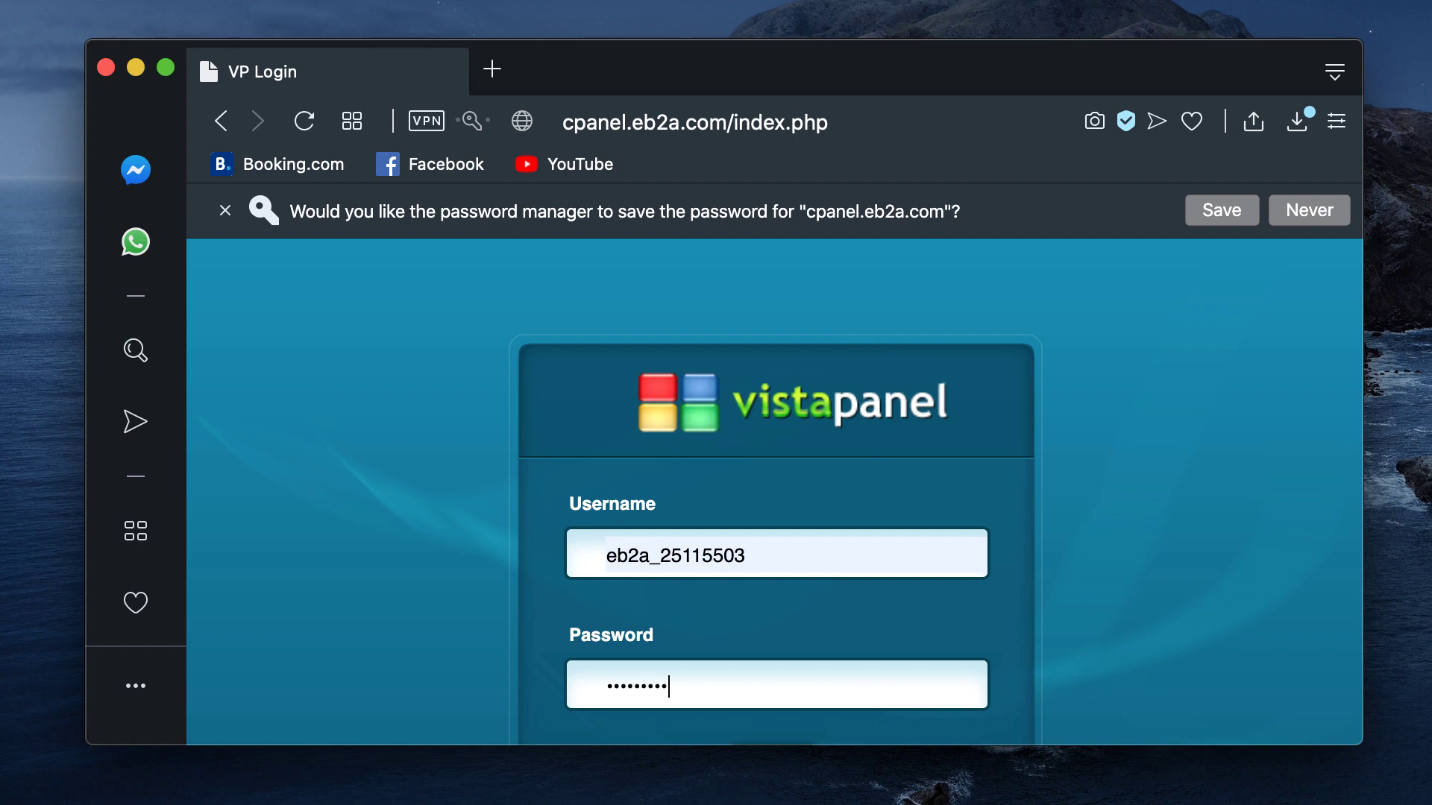
scroll(656, 687, "down", 3)
left_click(754, 678)
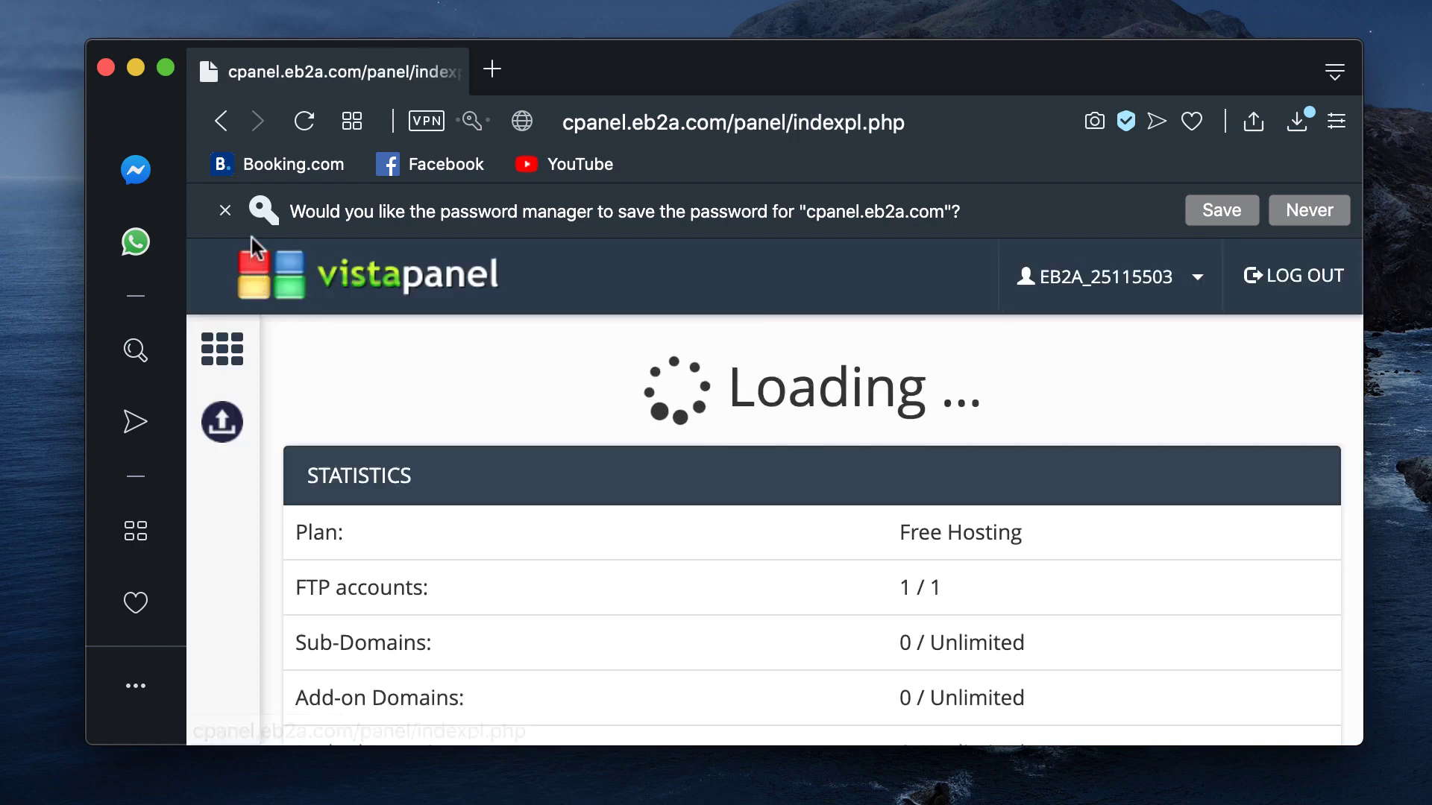
Step: Dismiss the save-password prompt and scroll the dashboard down to the Software section
left_click(225, 211)
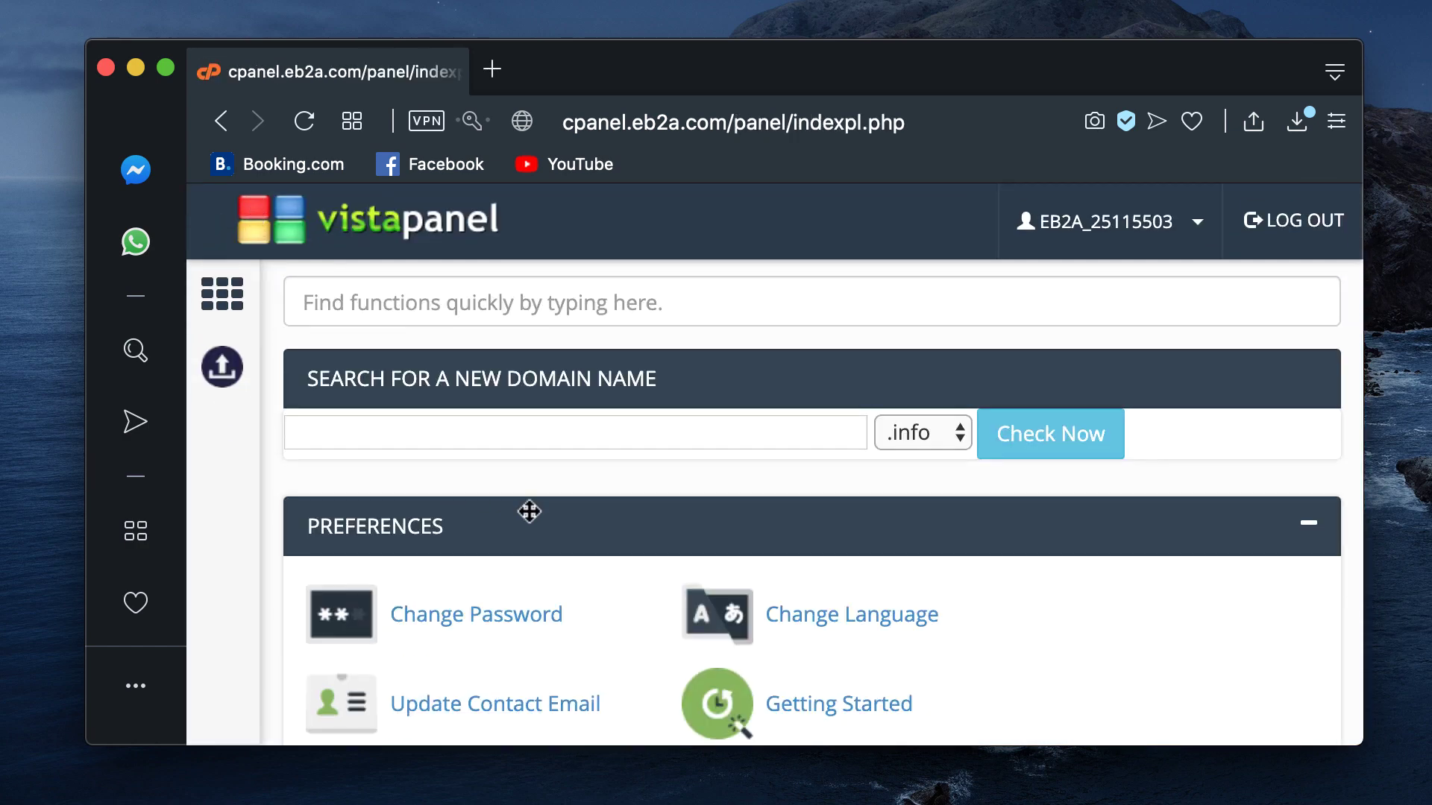
scroll(528, 512, "down", 3)
scroll(613, 597, "down", 5)
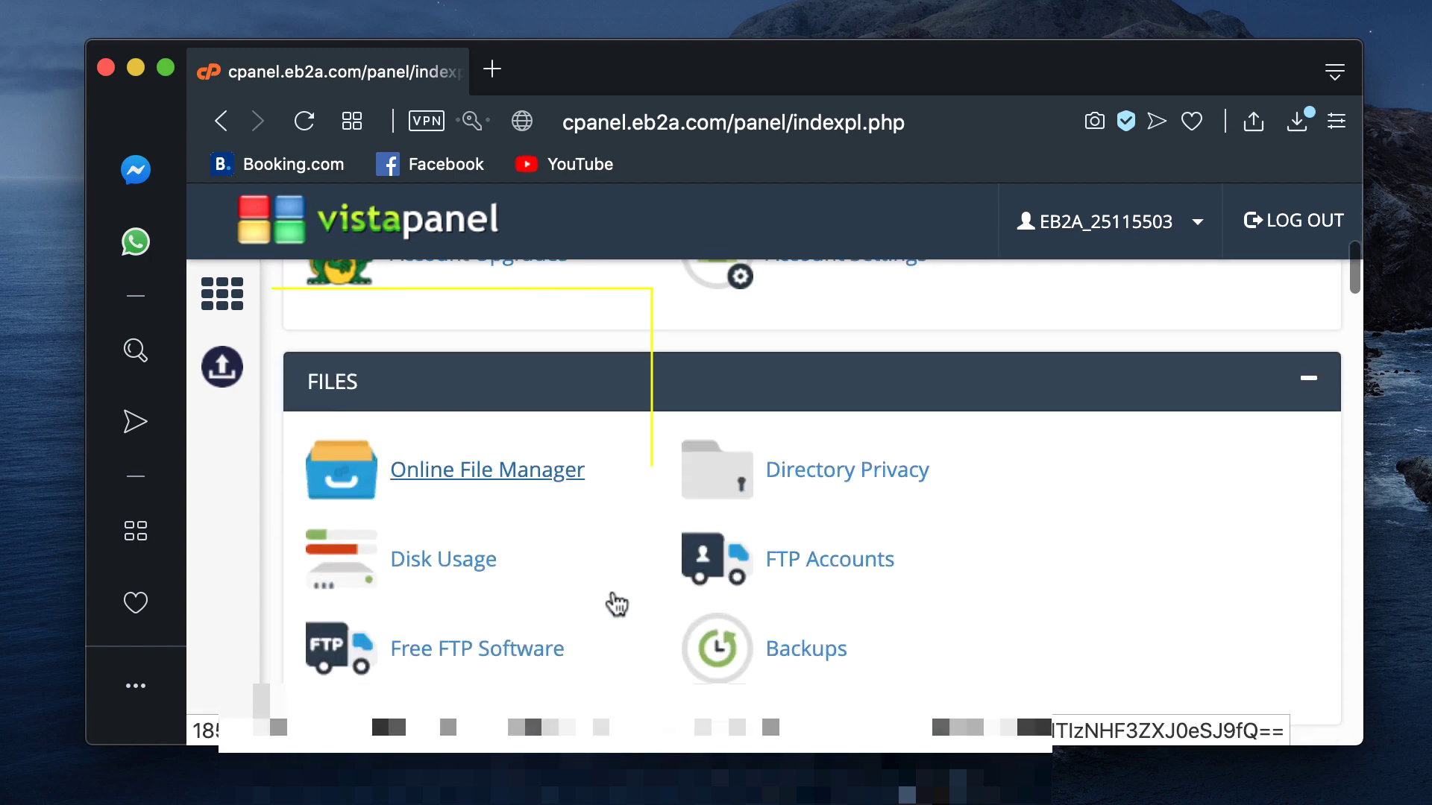
scroll(611, 587, "down", 1)
scroll(611, 593, "up", 1)
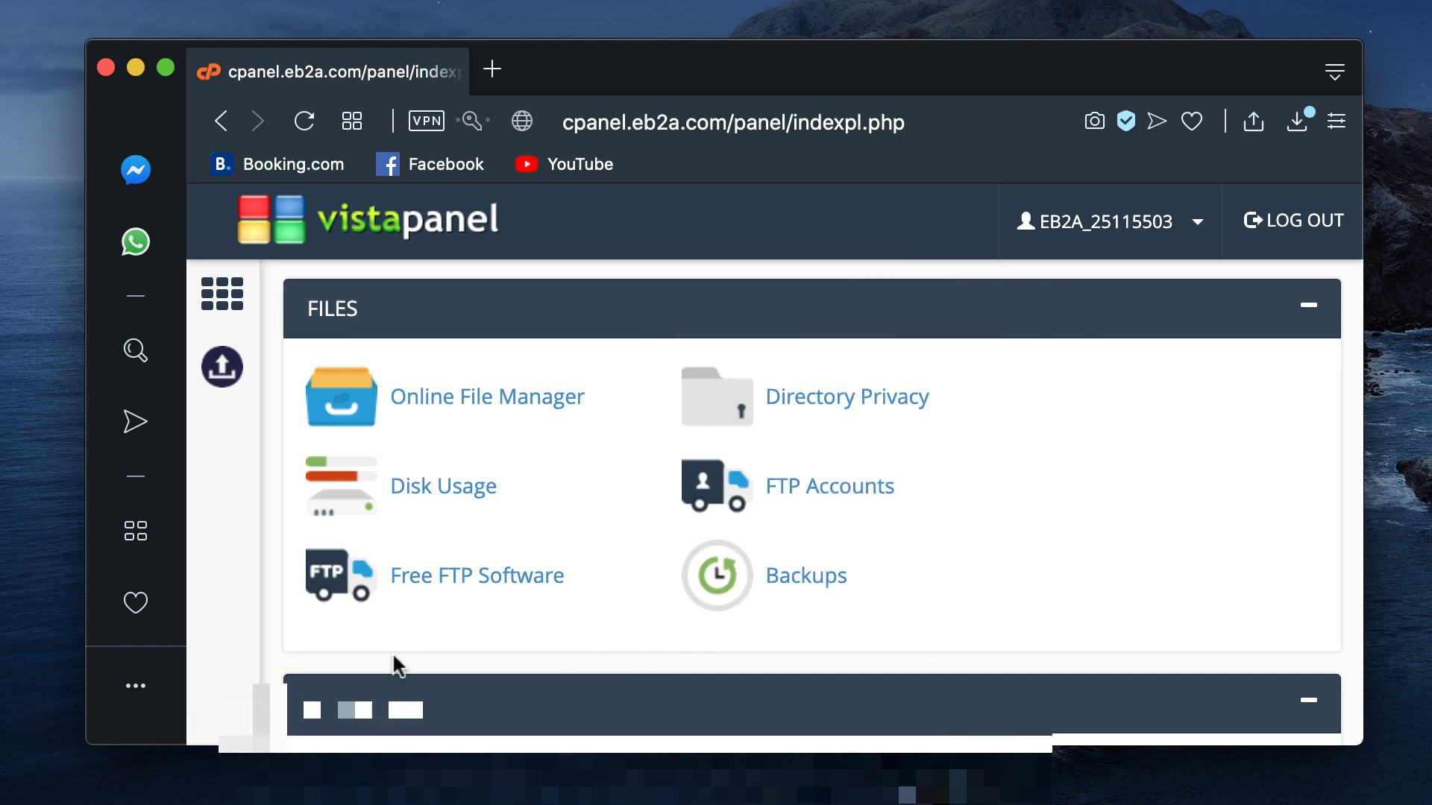
scroll(388, 650, "down", 1)
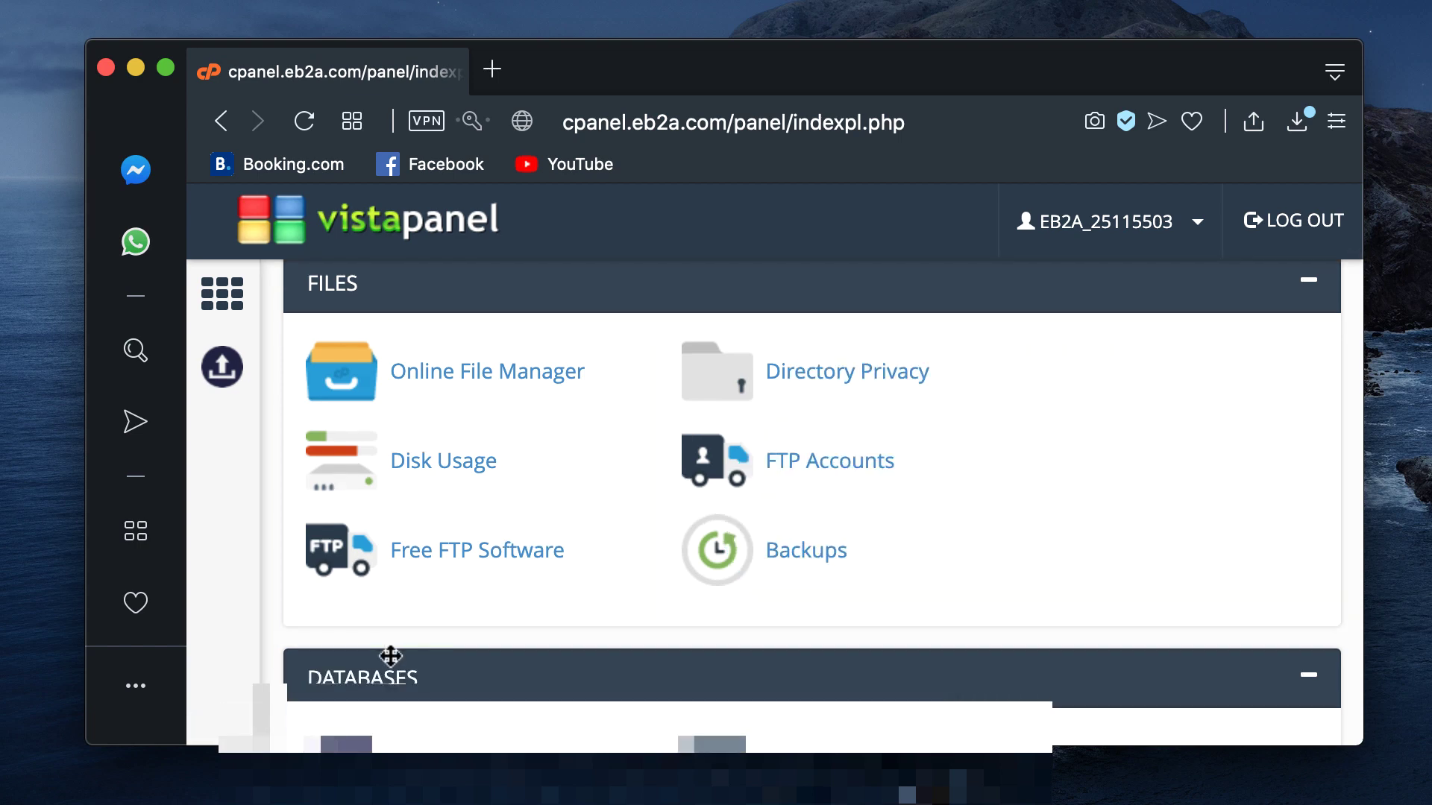
scroll(388, 655, "down", 7)
scroll(391, 663, "down", 8)
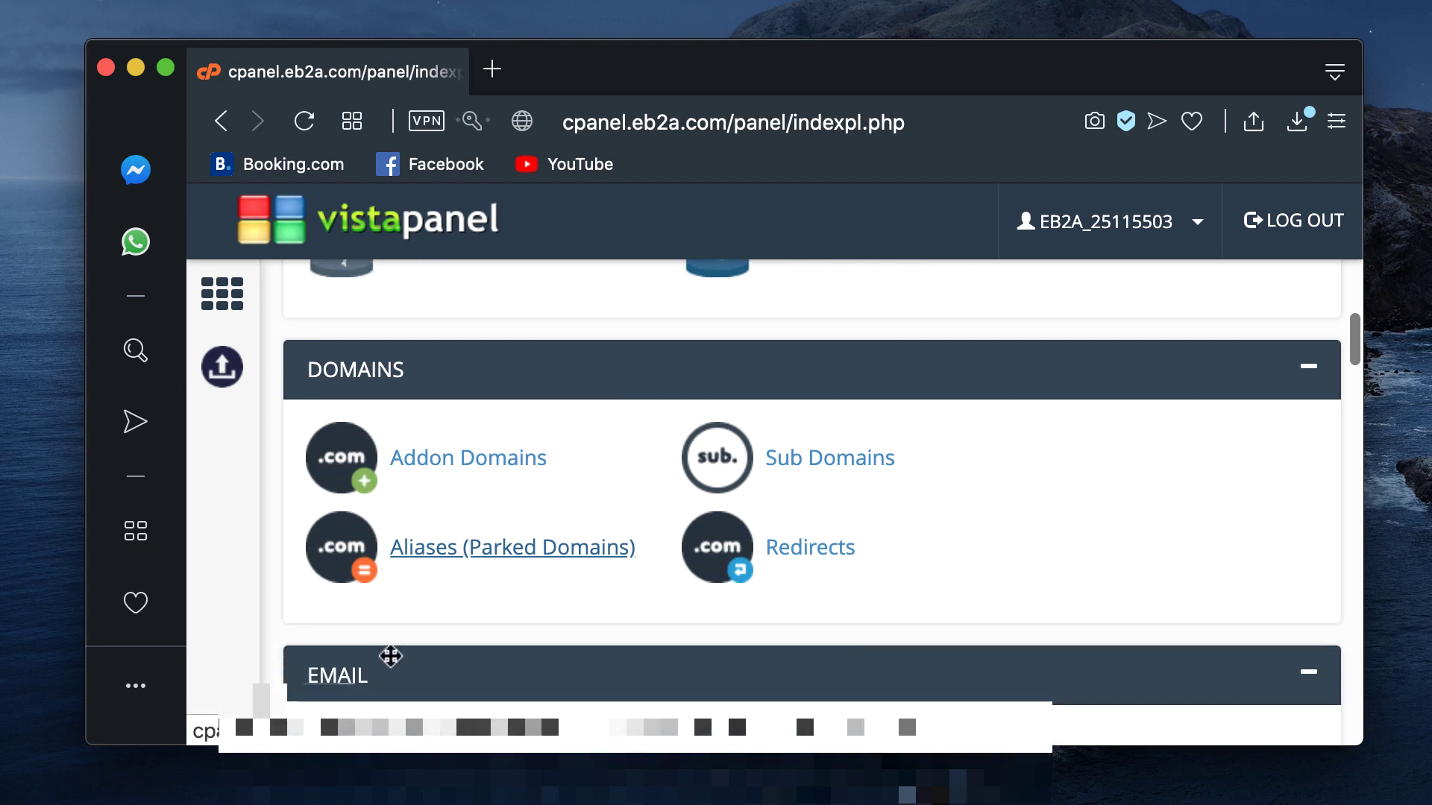
scroll(388, 660, "down", 7)
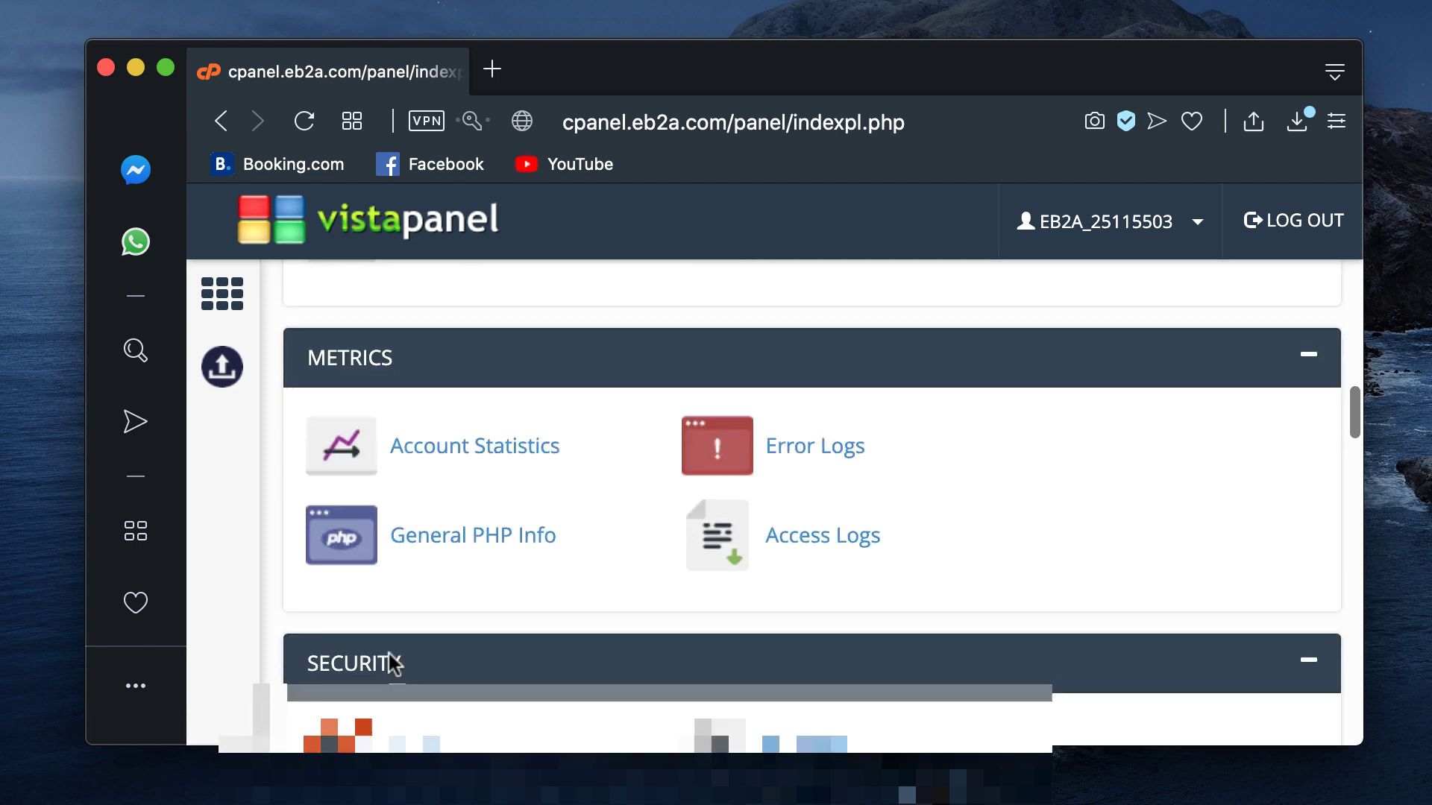
scroll(388, 664, "down", 2)
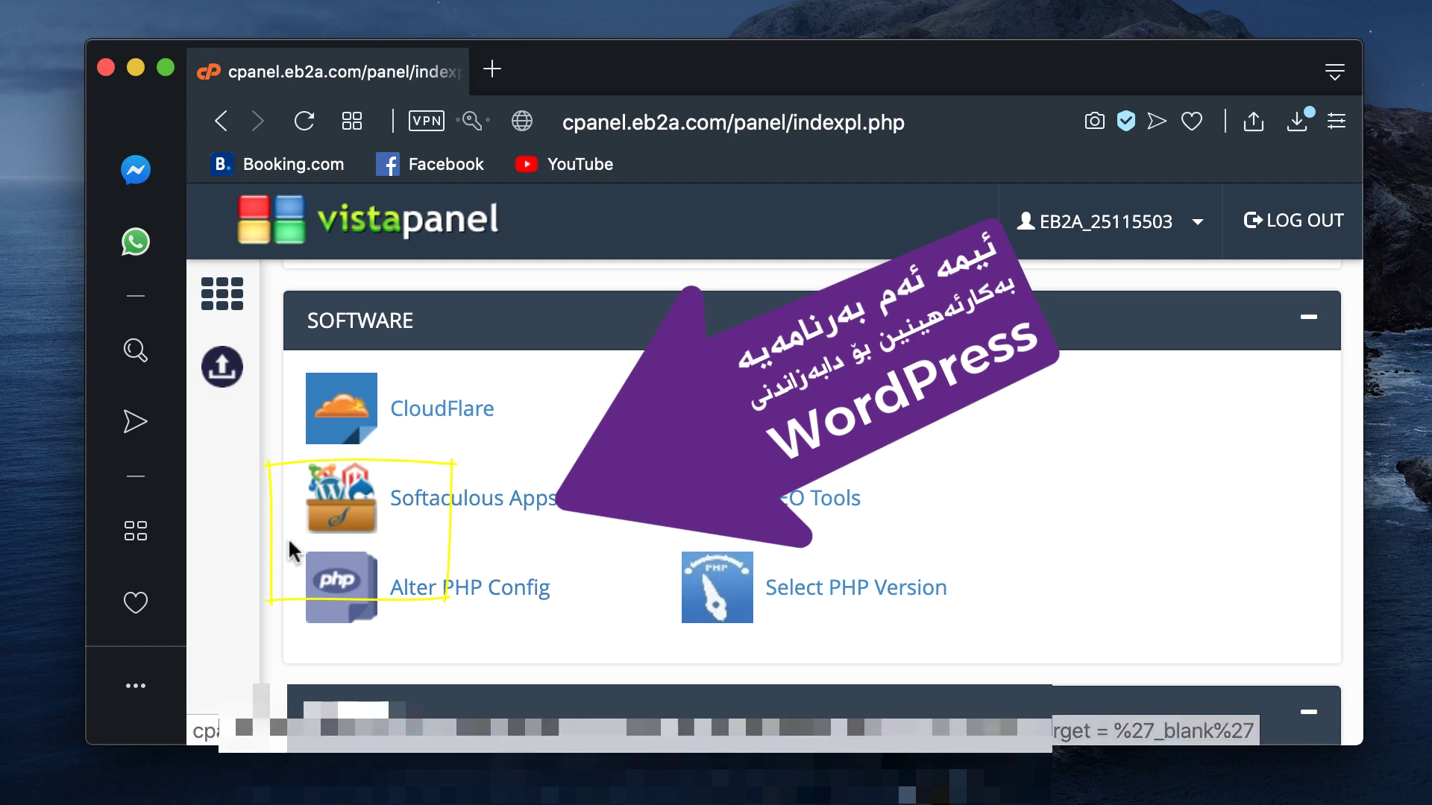
Step: Open Softaculous Apps Installer in a new tab and choose Install on the WordPress card
left_click(543, 506)
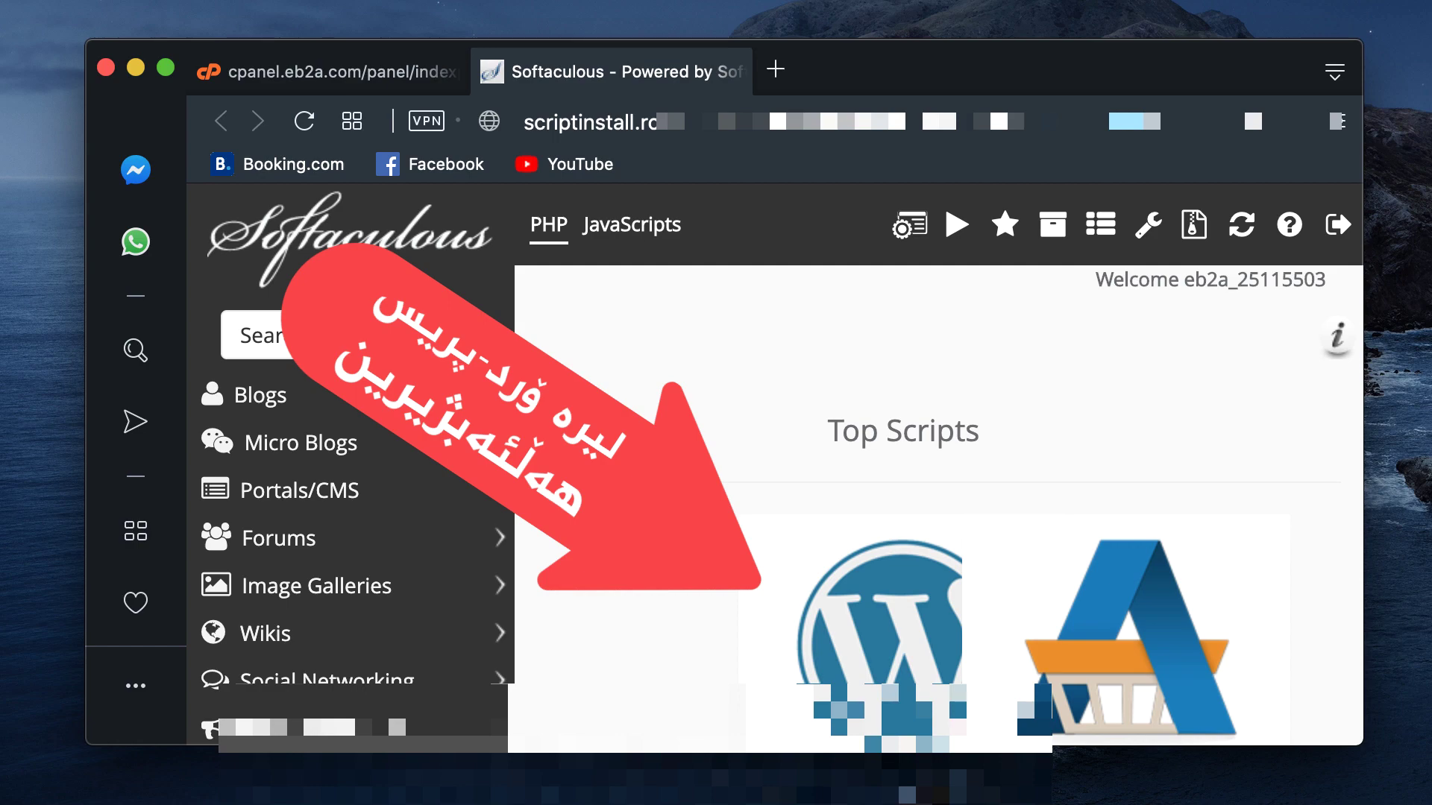
scroll(880, 522, "down", 5)
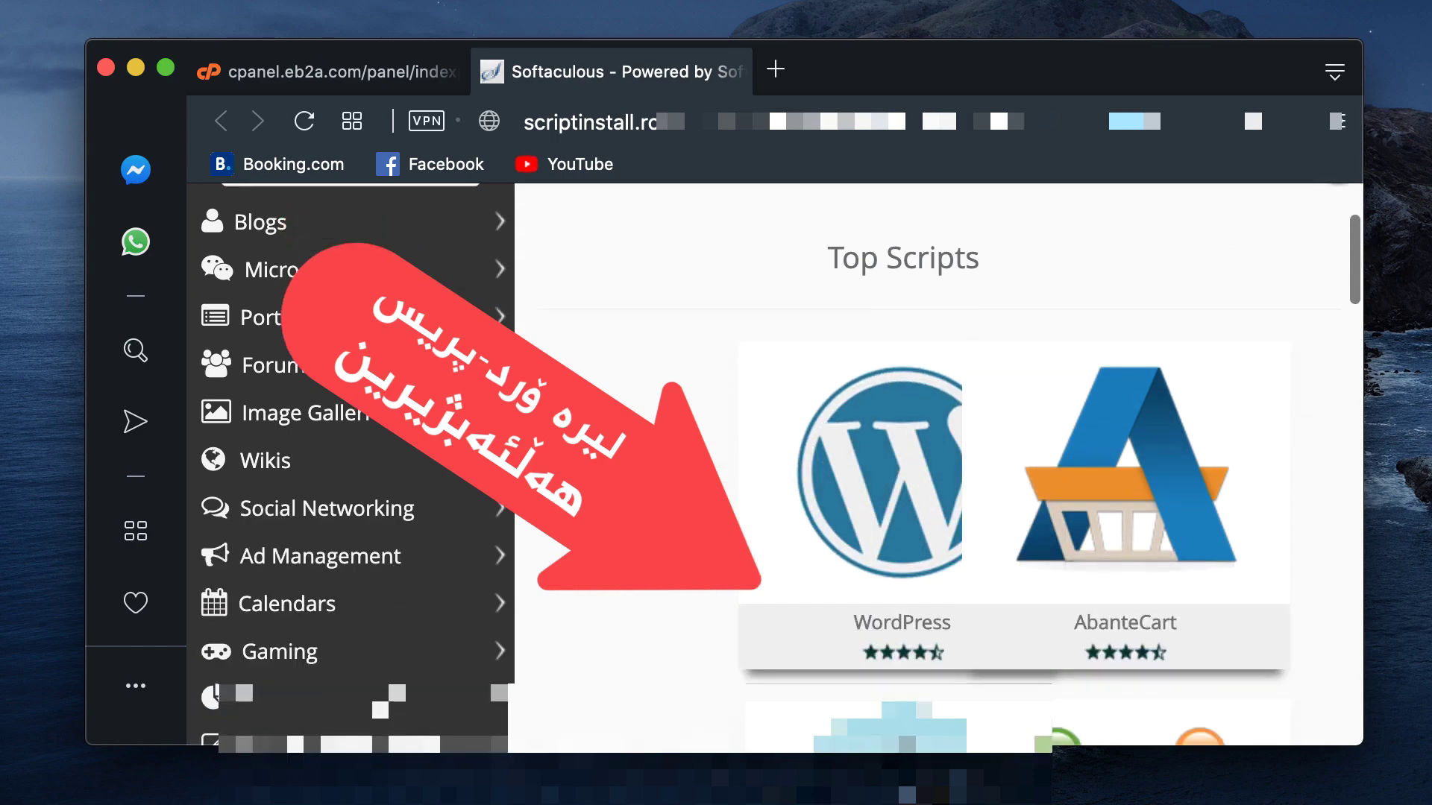
mouse_move(826, 395)
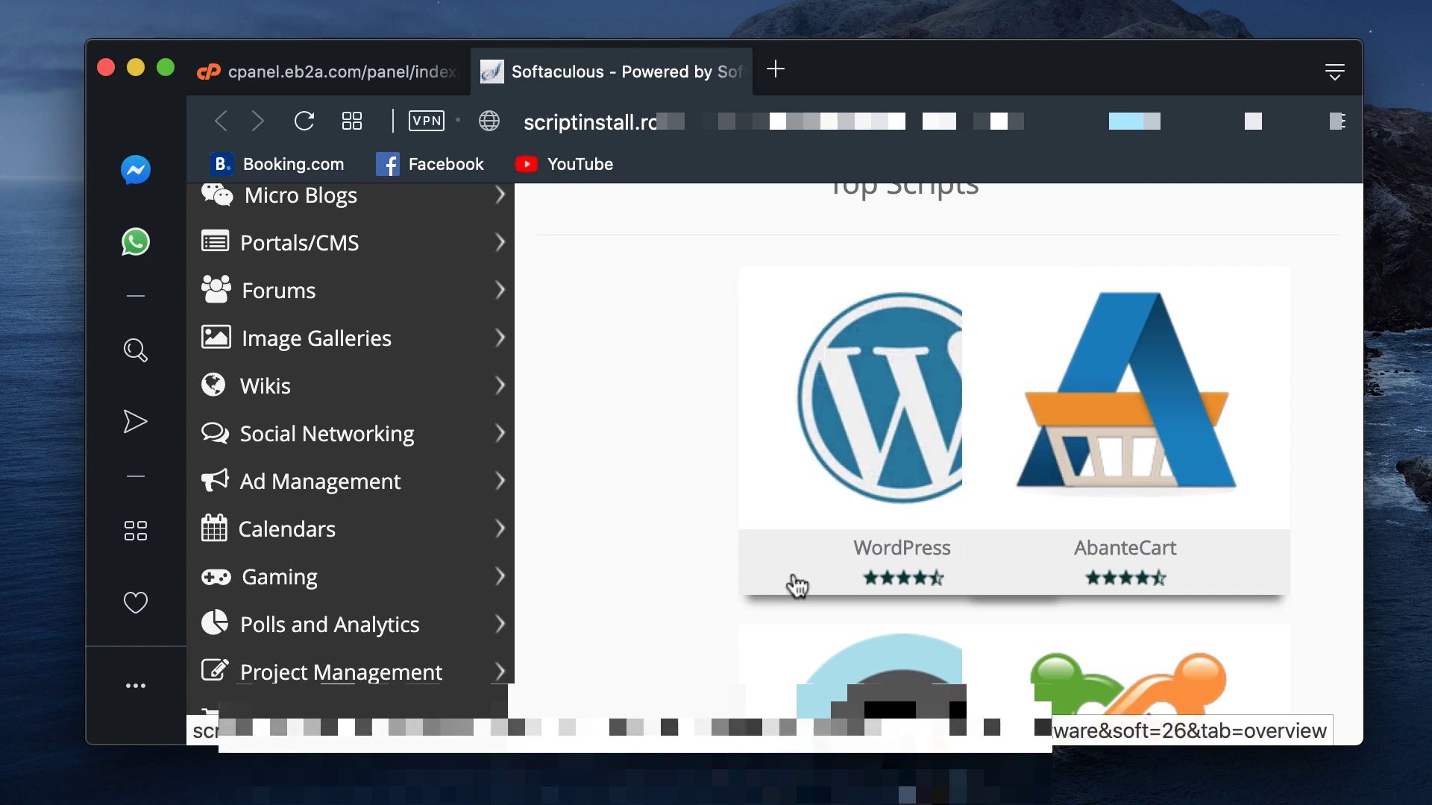
left_click(772, 479)
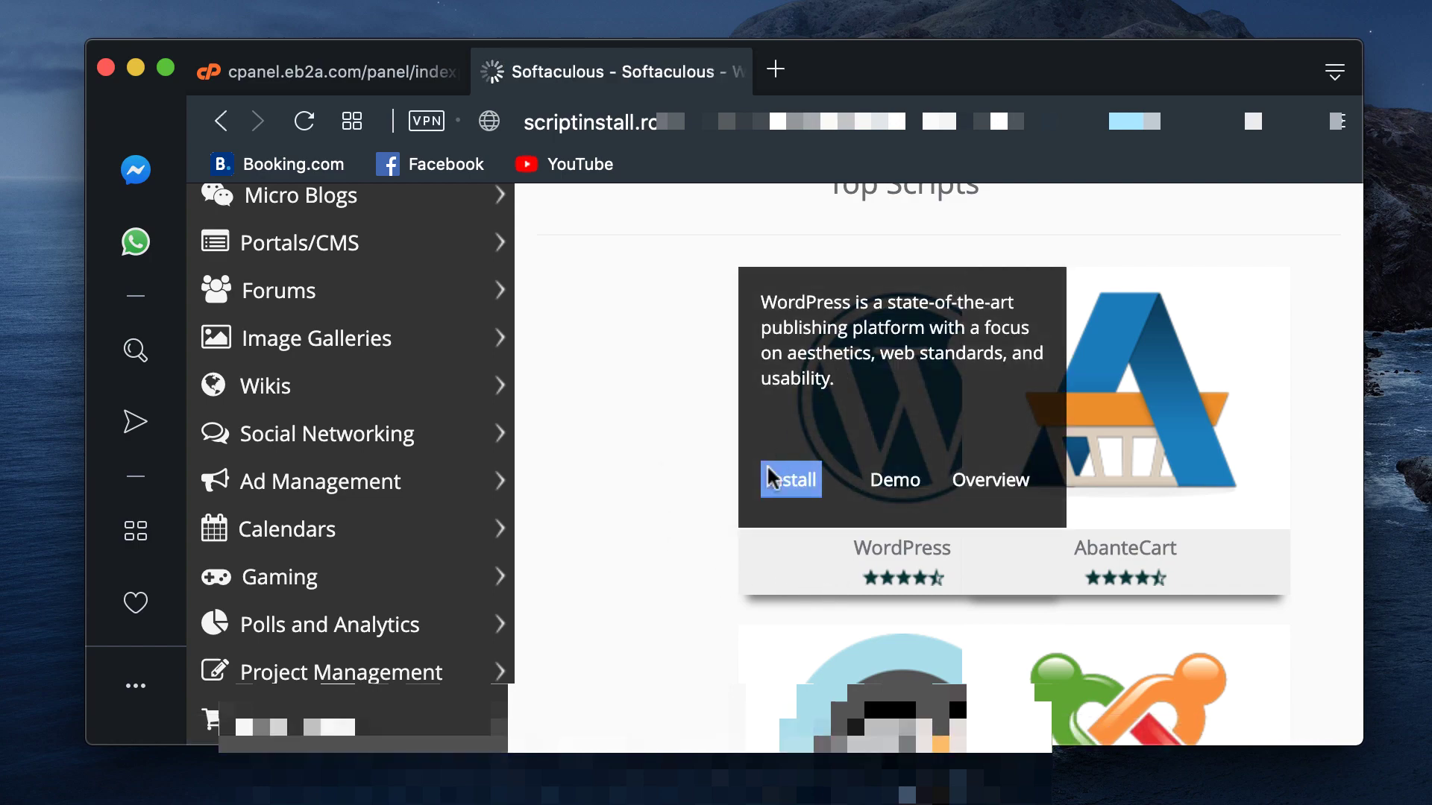
scroll(729, 608, "down", 2)
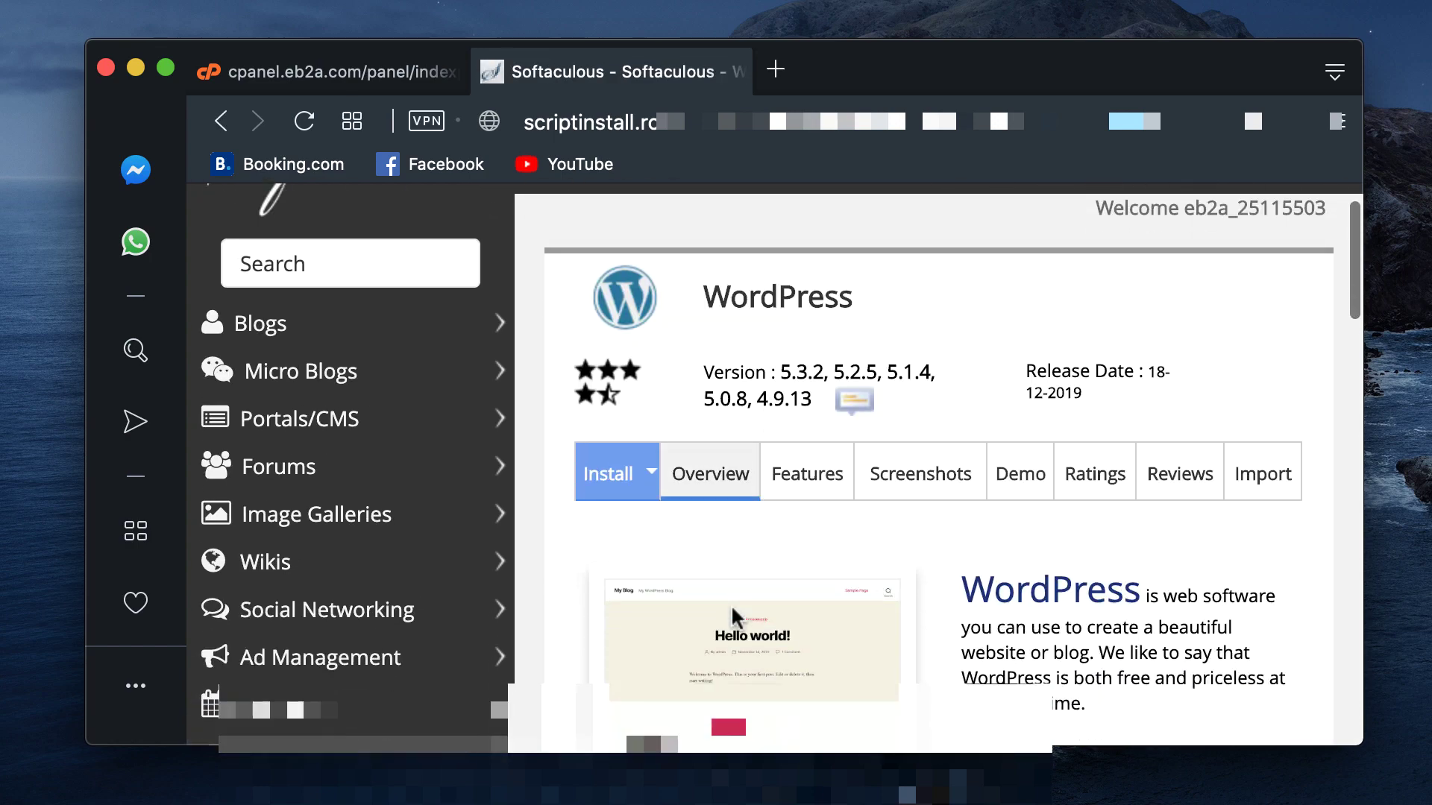
Step: Open the WordPress Install form and keep version 5.3.2
left_click(608, 477)
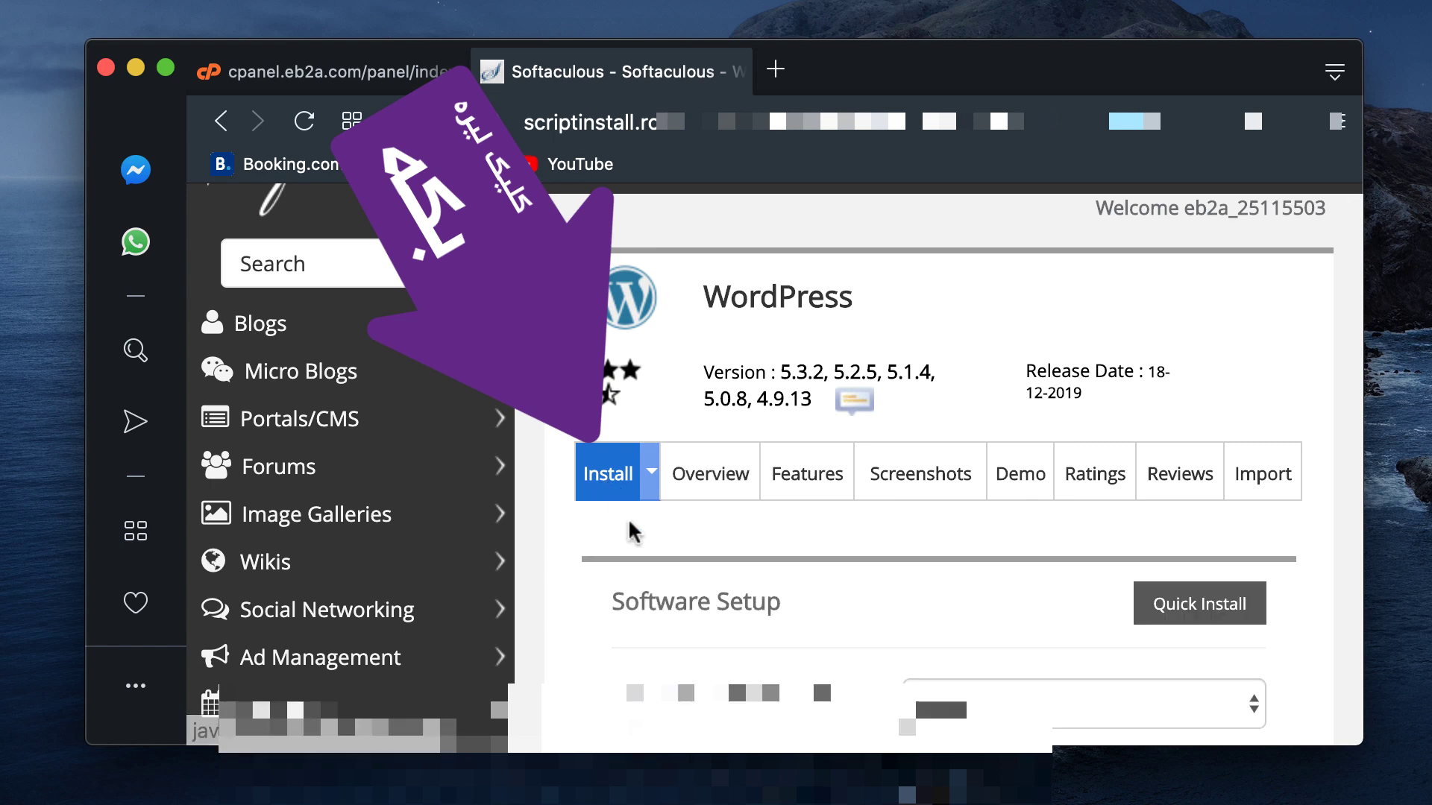
scroll(689, 646, "down", 3)
left_click(950, 452)
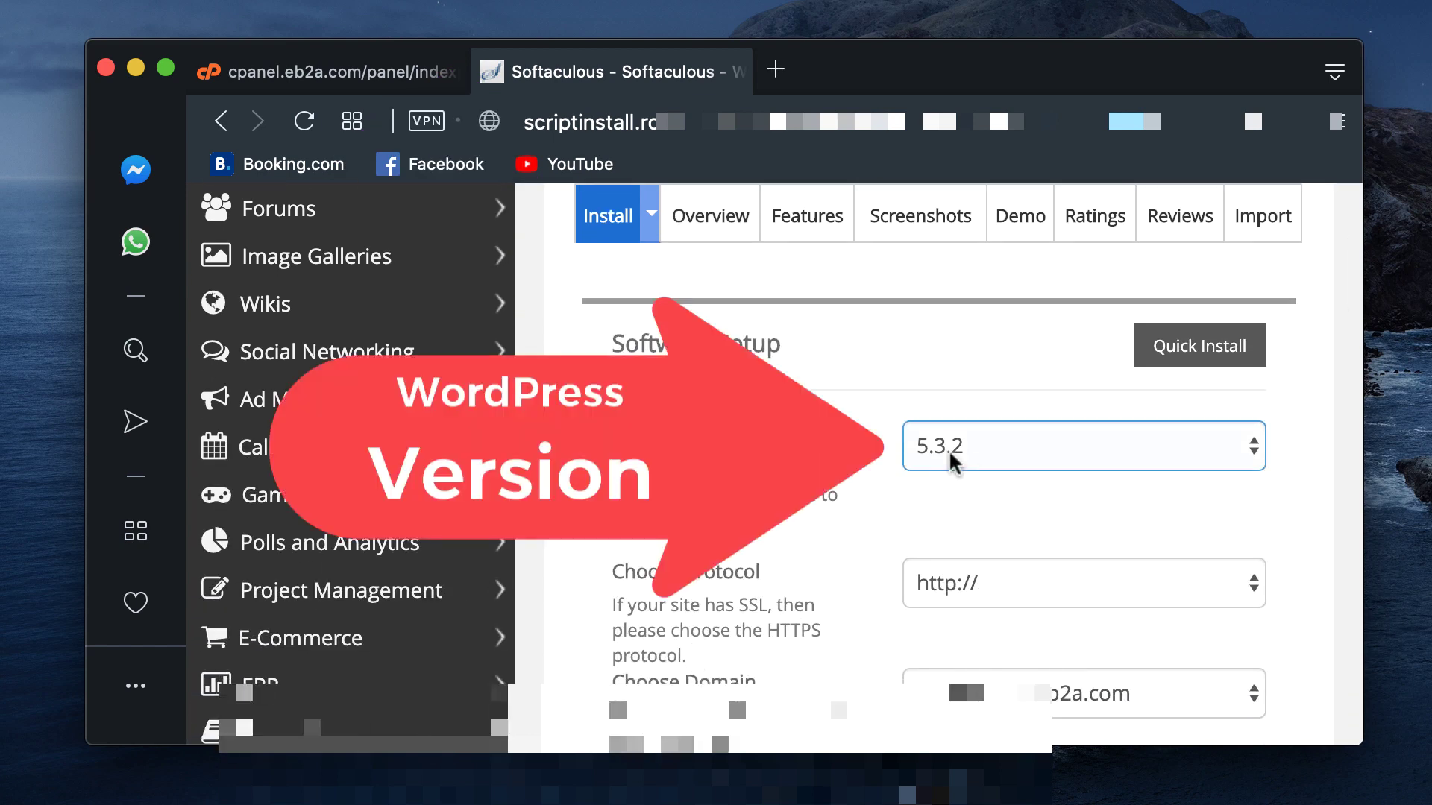
left_click(956, 449)
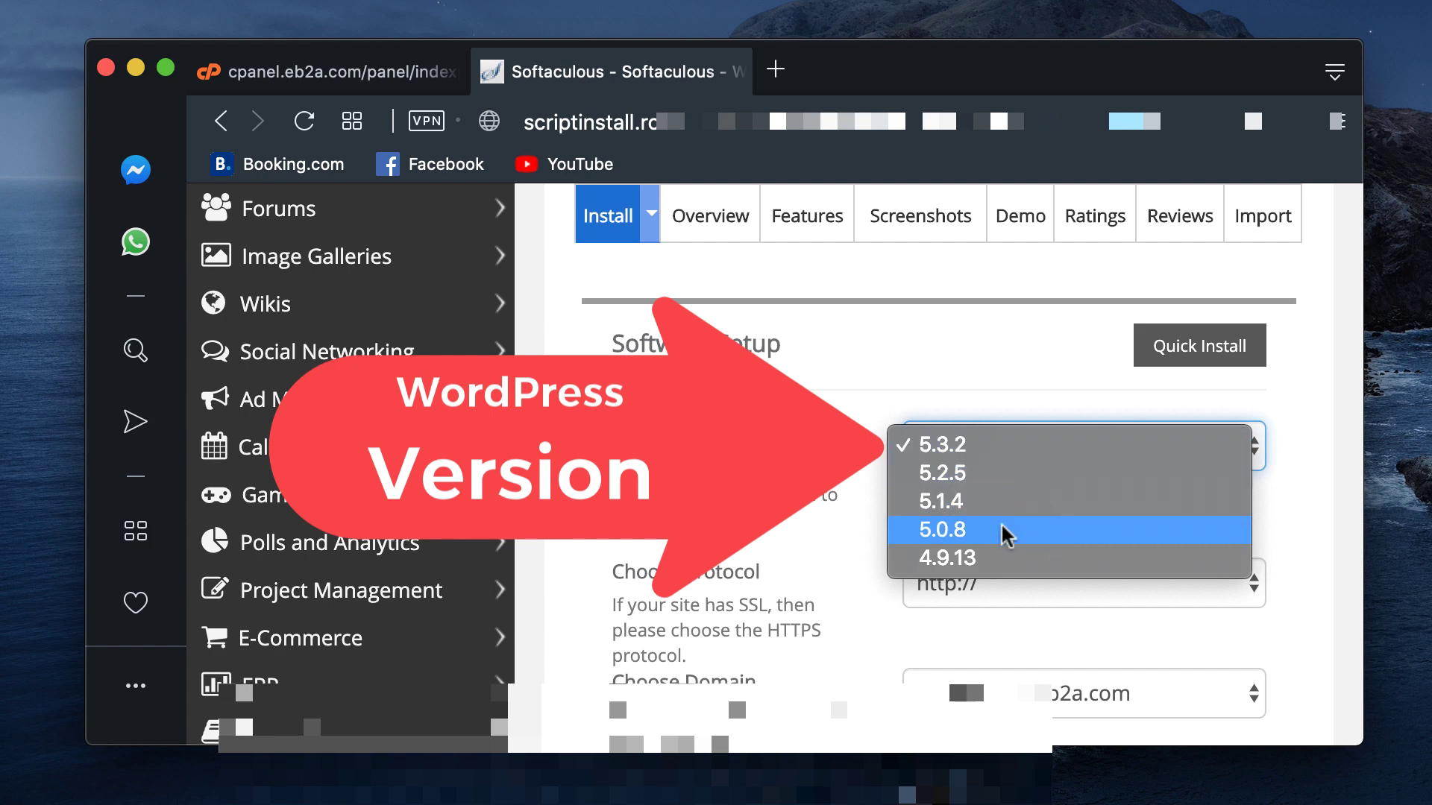
left_click(1000, 447)
scroll(892, 559, "down", 3)
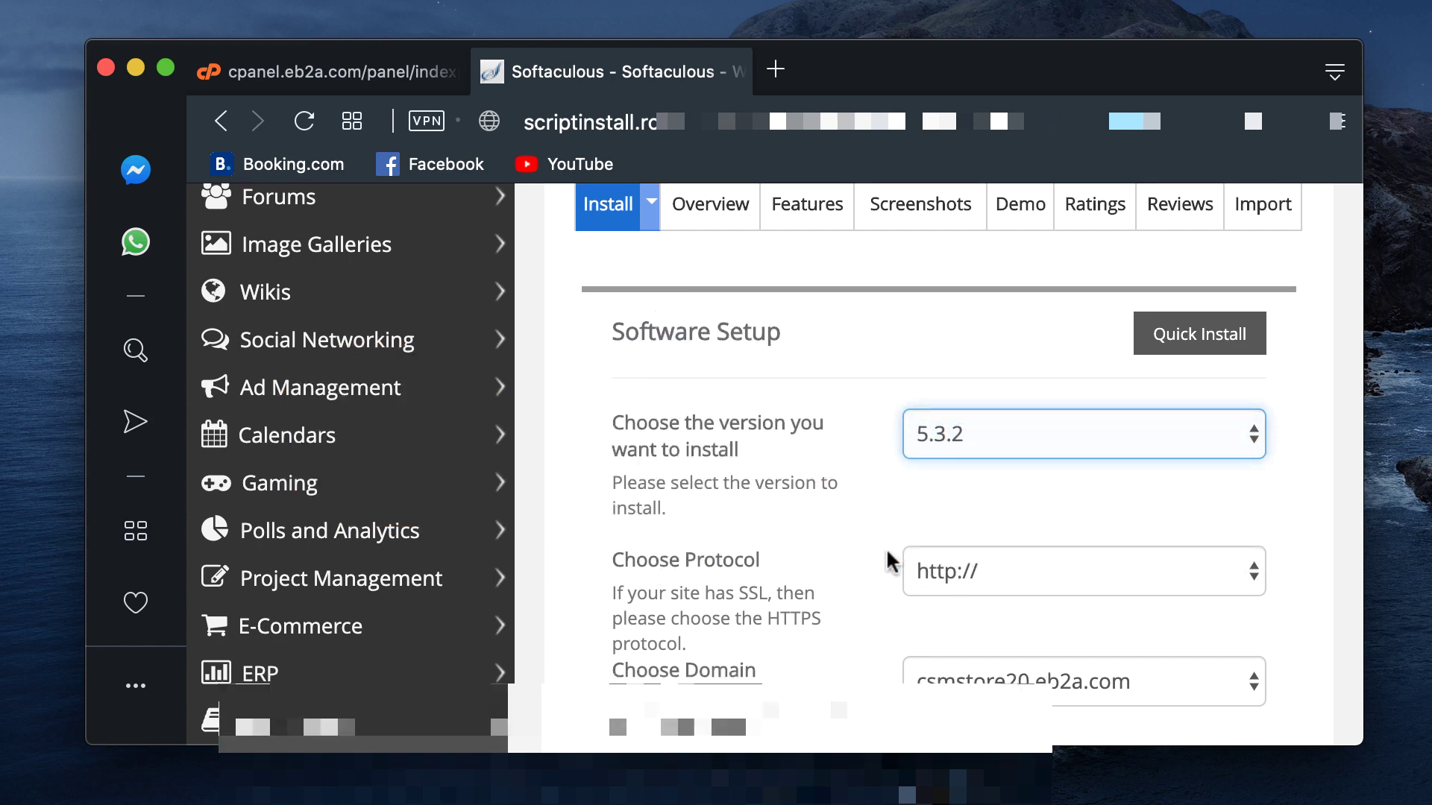
left_click(974, 439)
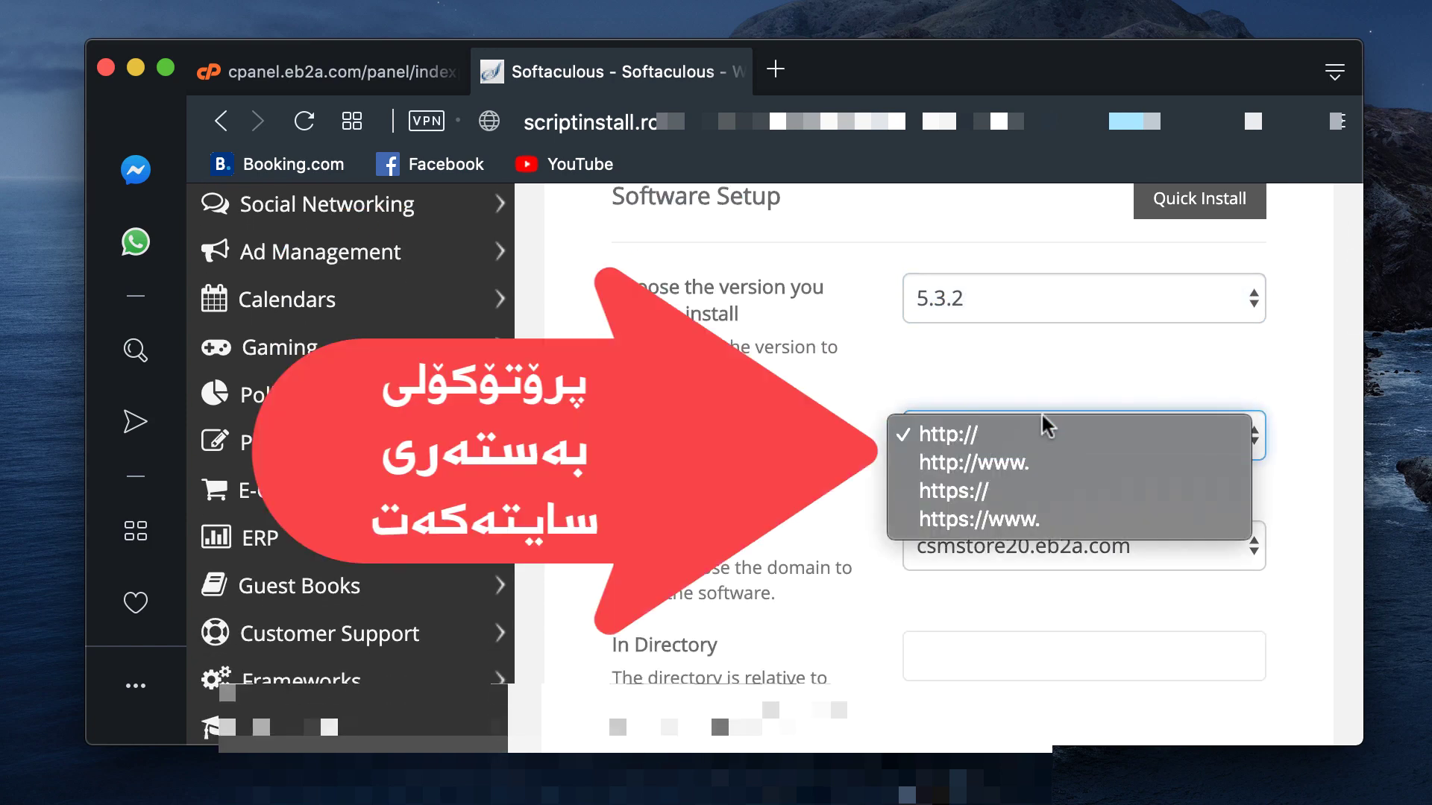
left_click(984, 434)
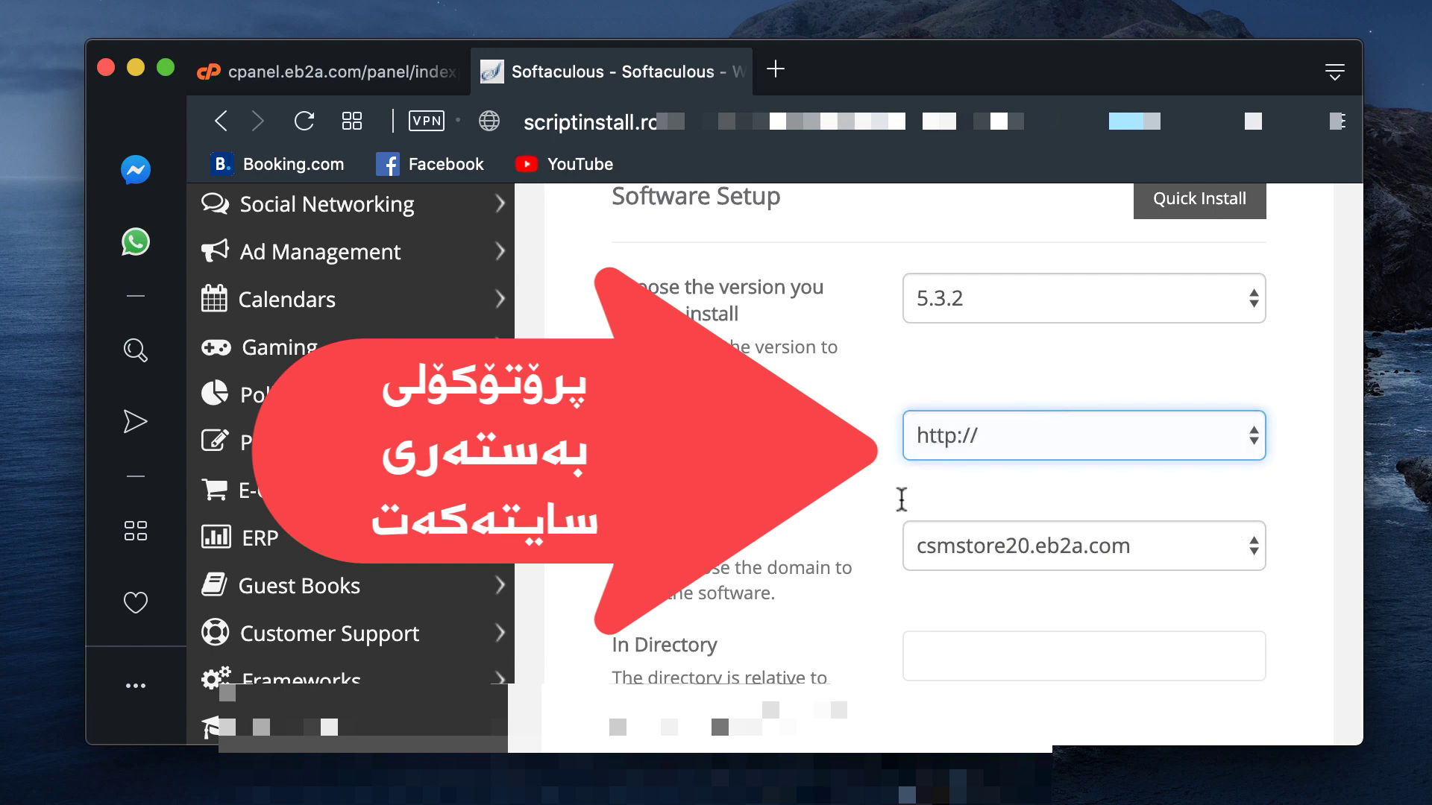
scroll(829, 582, "down", 3)
left_click(1003, 399)
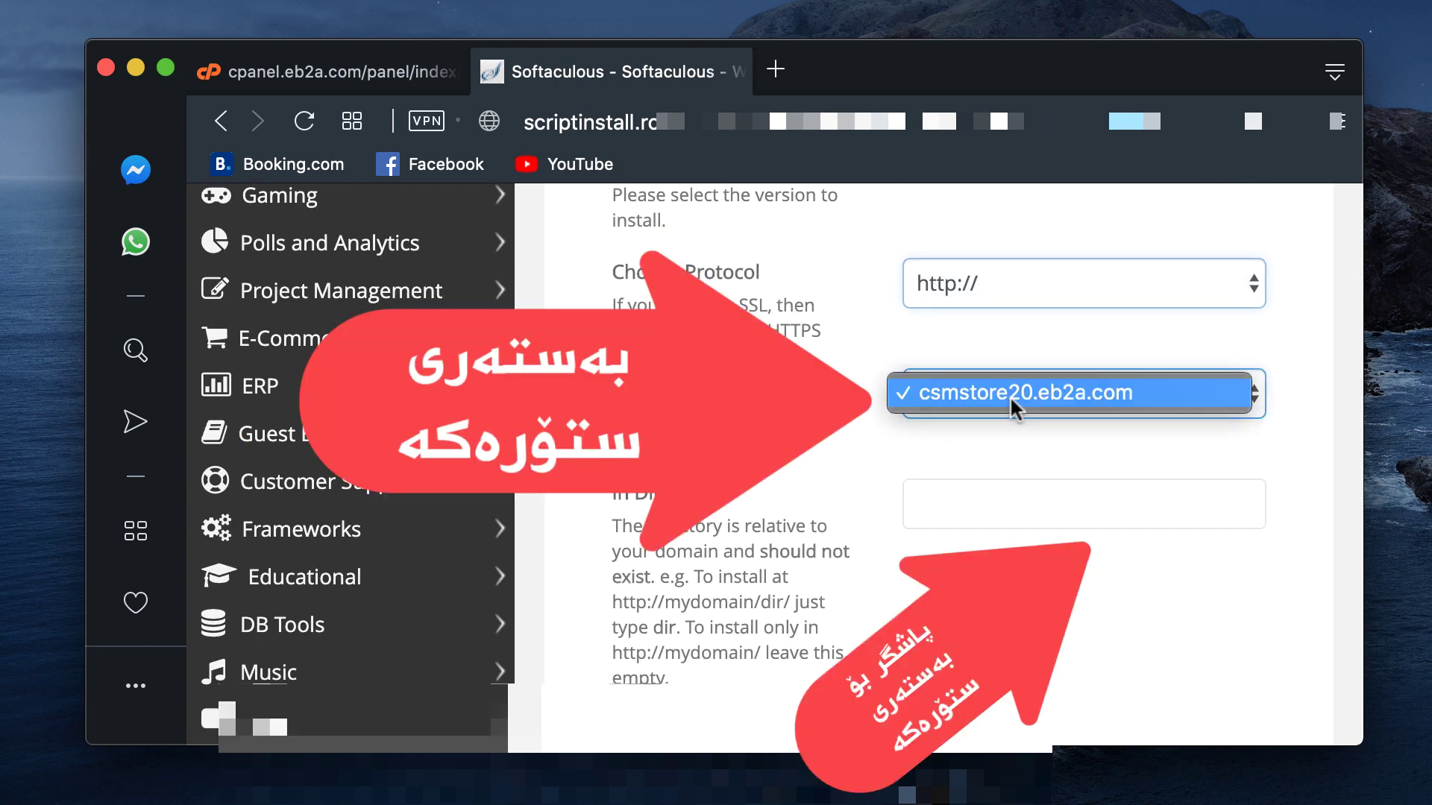
left_click(909, 453)
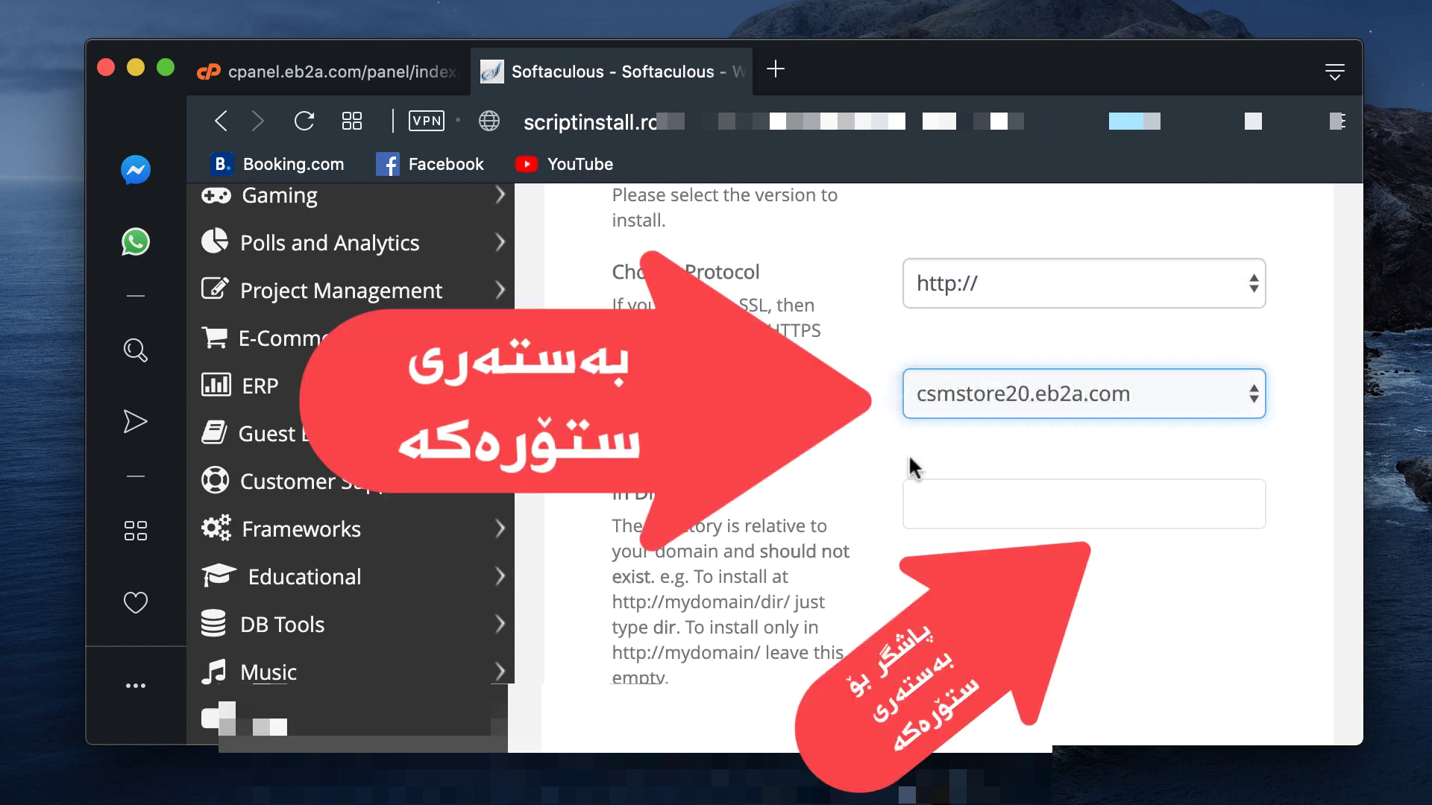
left_click(947, 516)
scroll(949, 614, "down", 3)
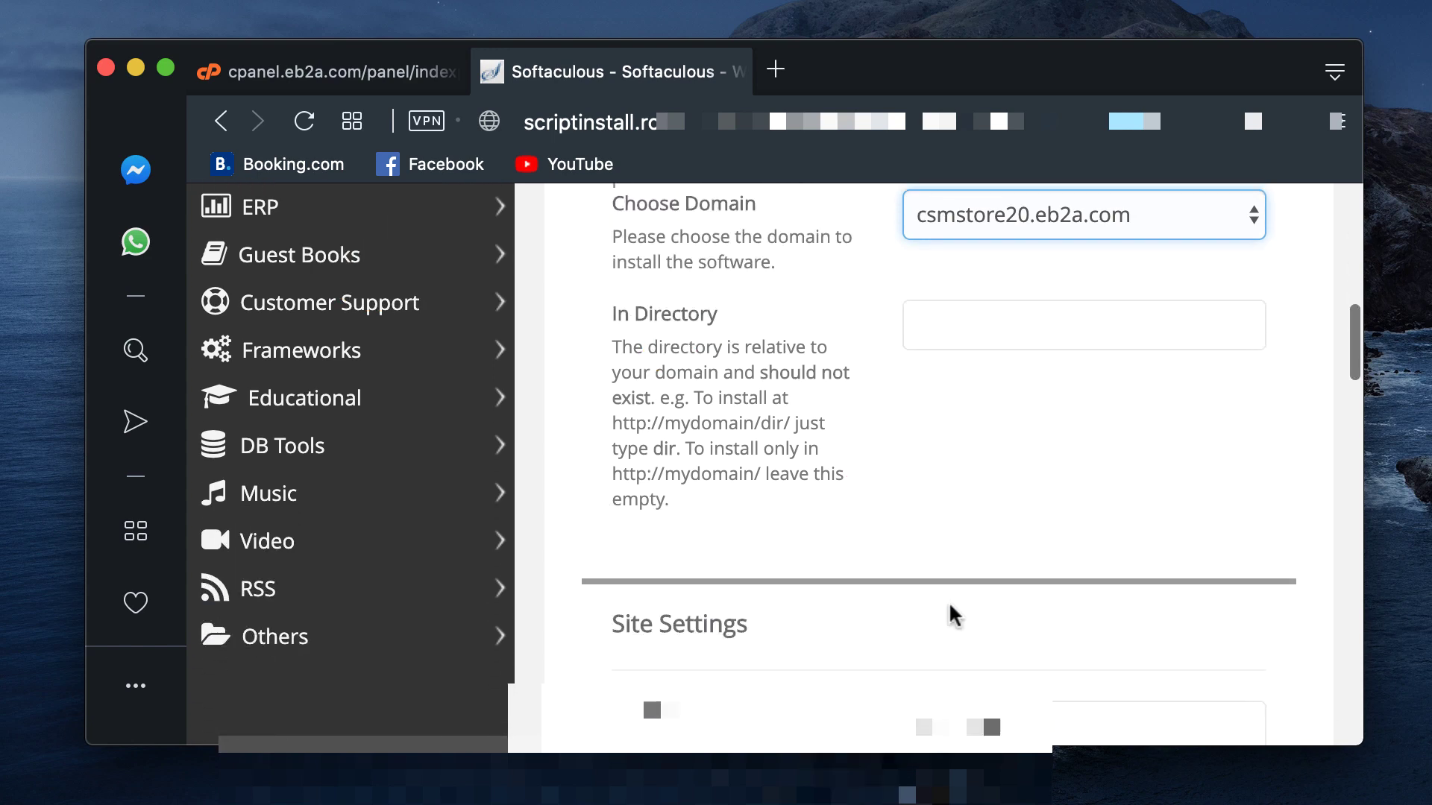
left_click(1030, 478)
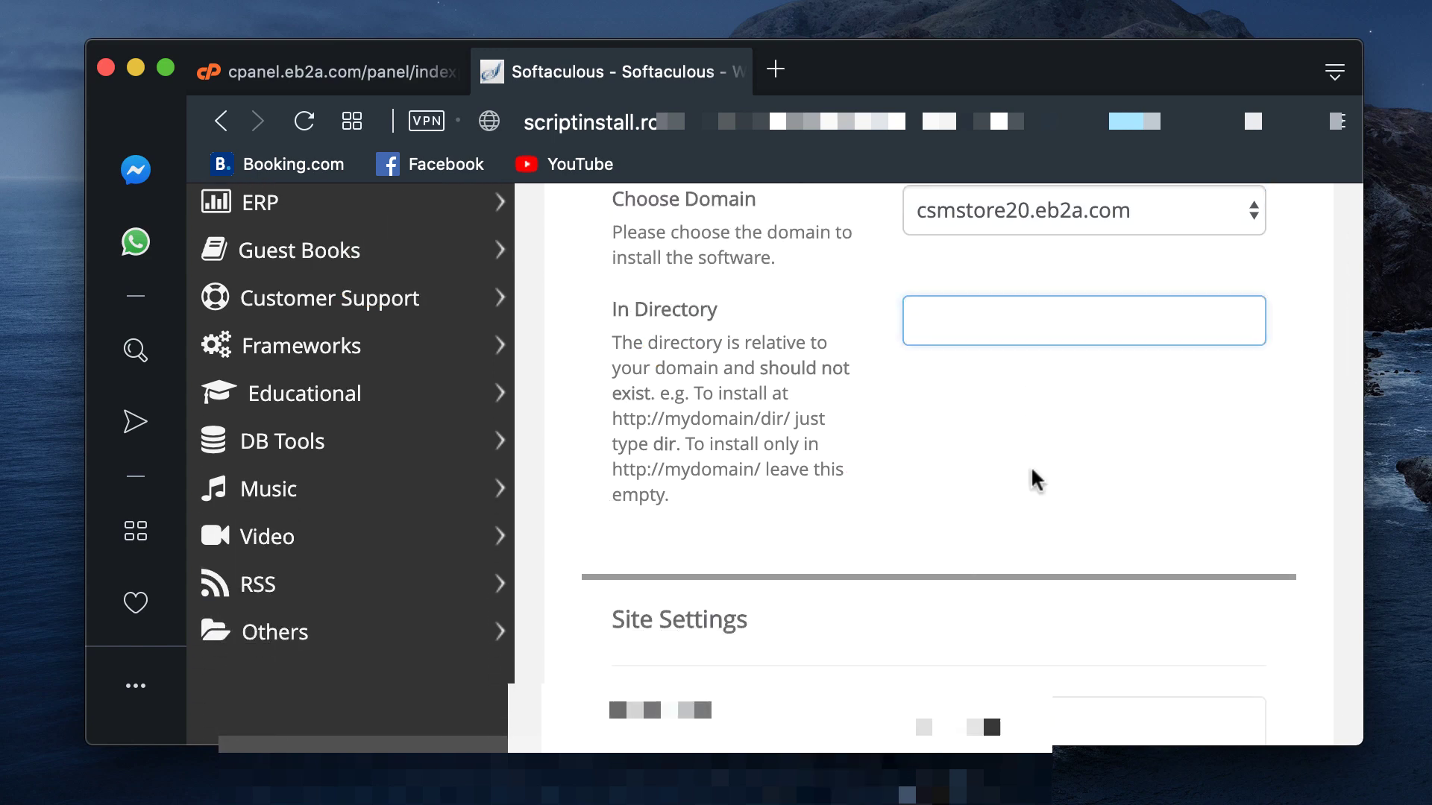
scroll(1031, 478, "down", 4)
Step: Change the site name from My Blog to CSM Store and the description to A Concept
left_click(1032, 470)
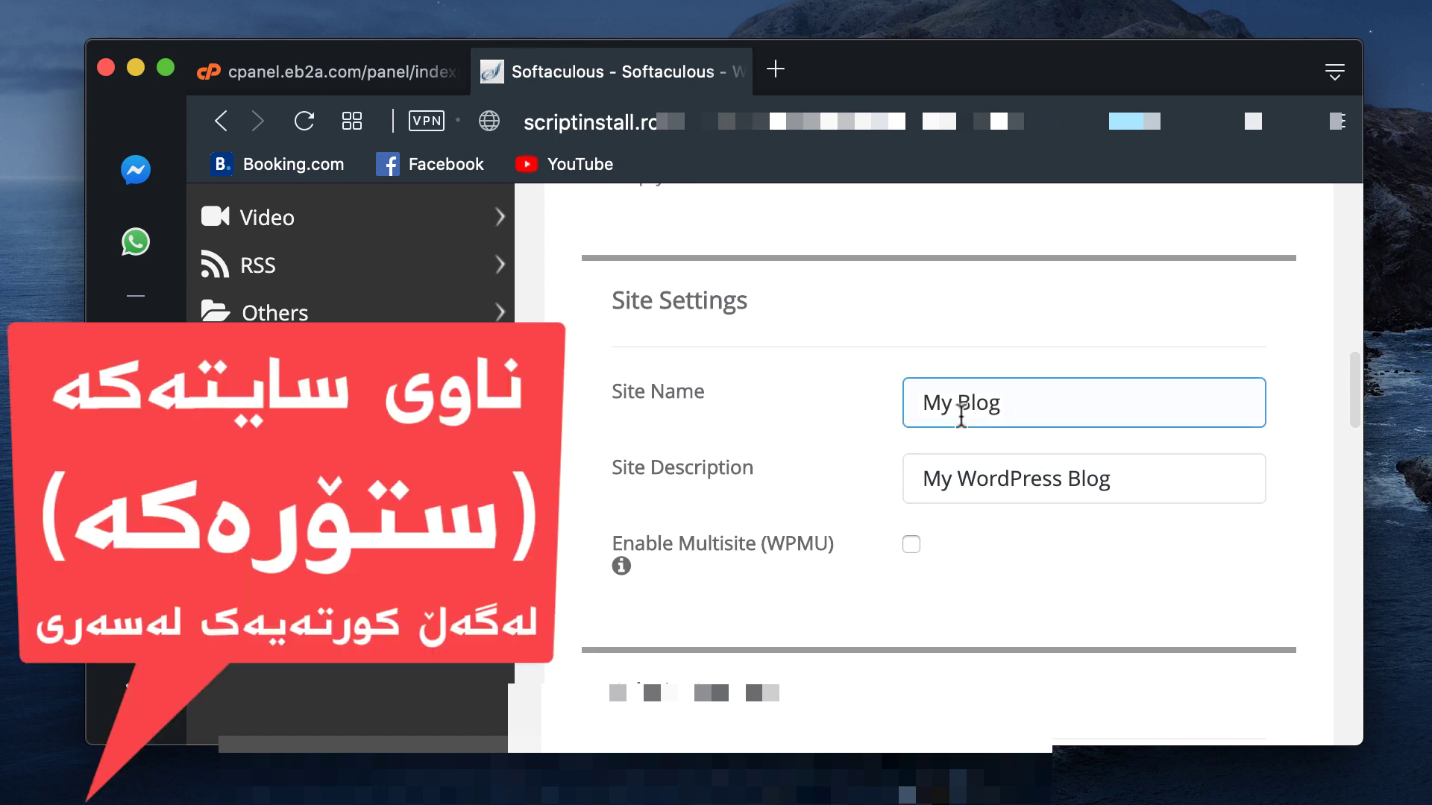
double_click(938, 406)
type("CSM")
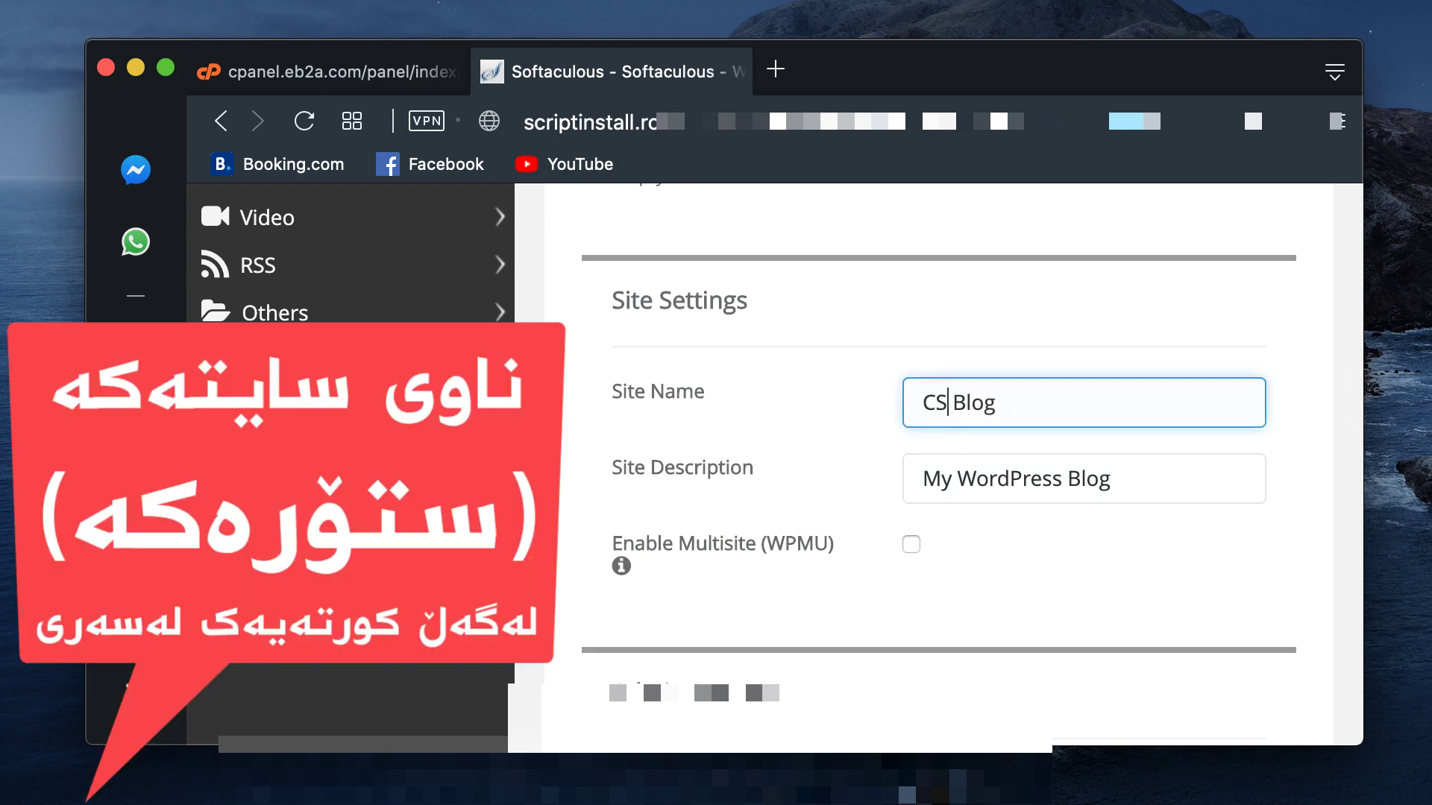
double_click(988, 404)
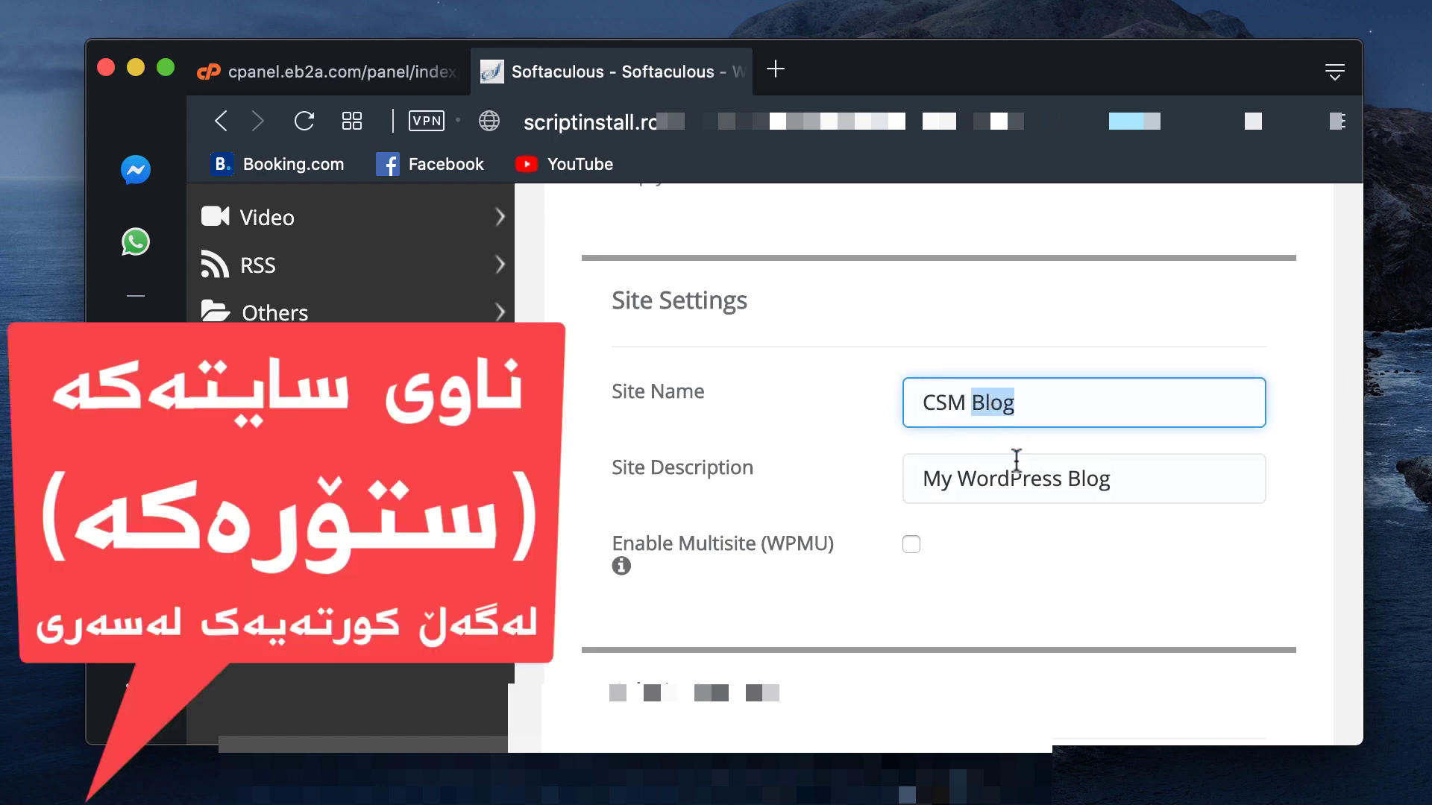
type("Store")
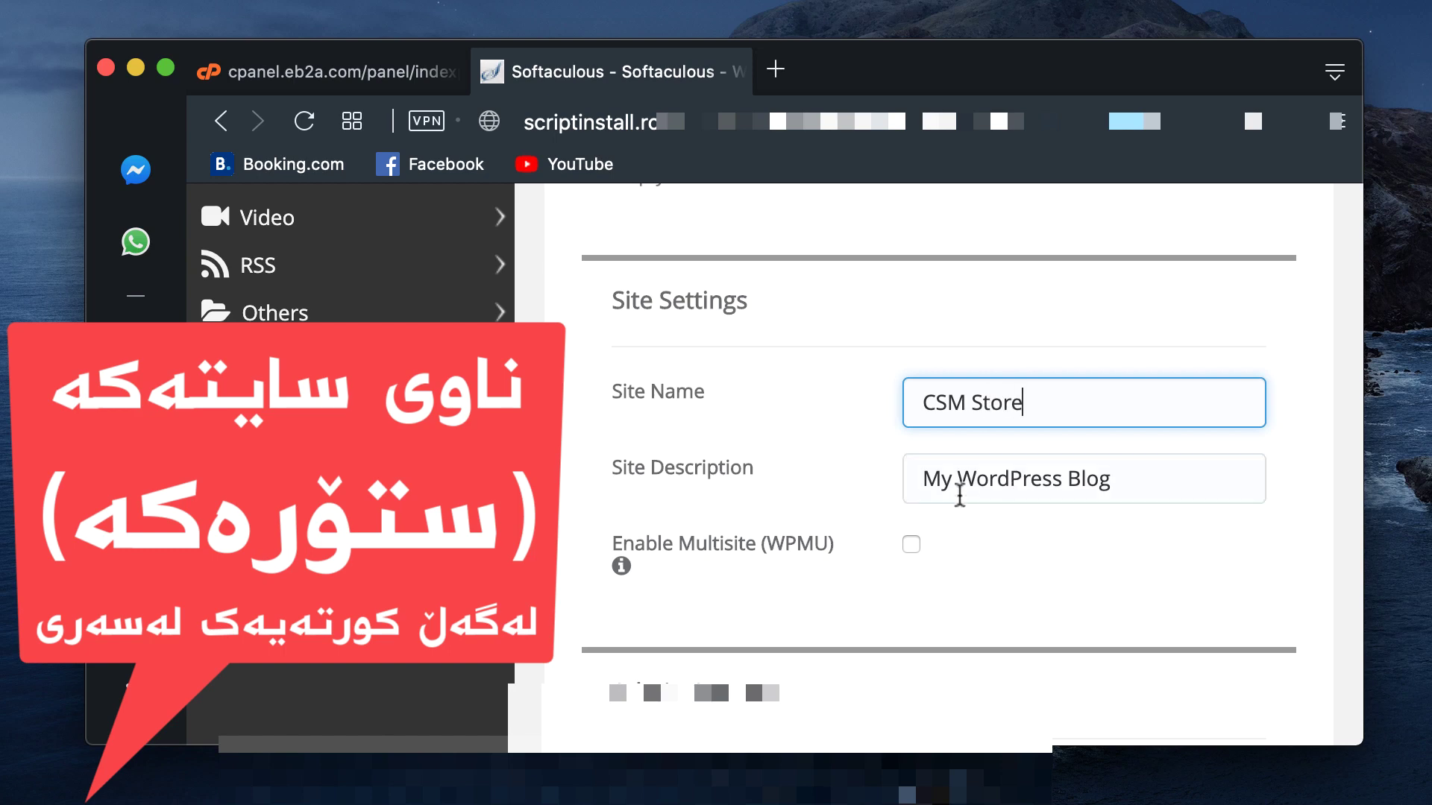
triple_click(944, 478)
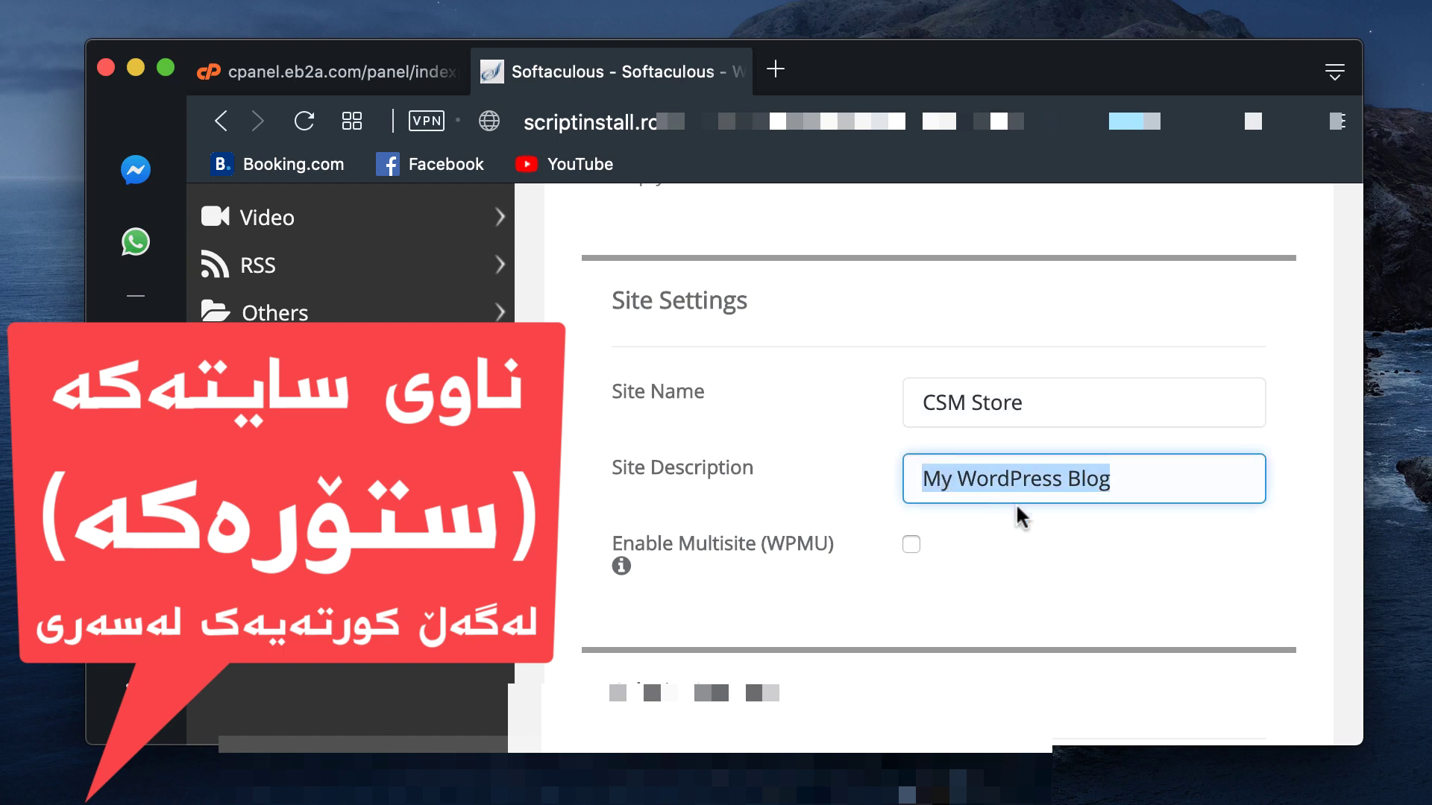
type("A Concept")
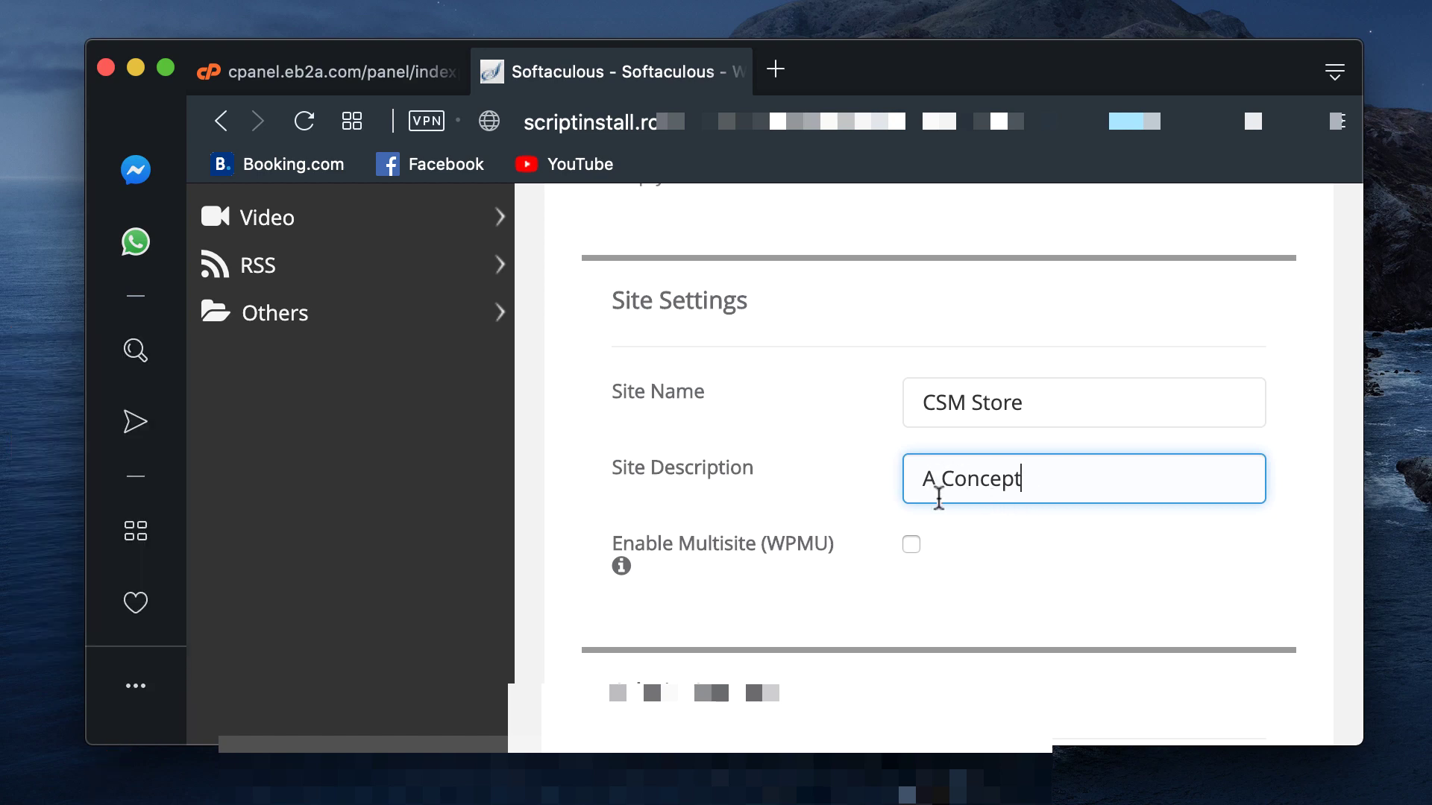
scroll(923, 542, "down", 3)
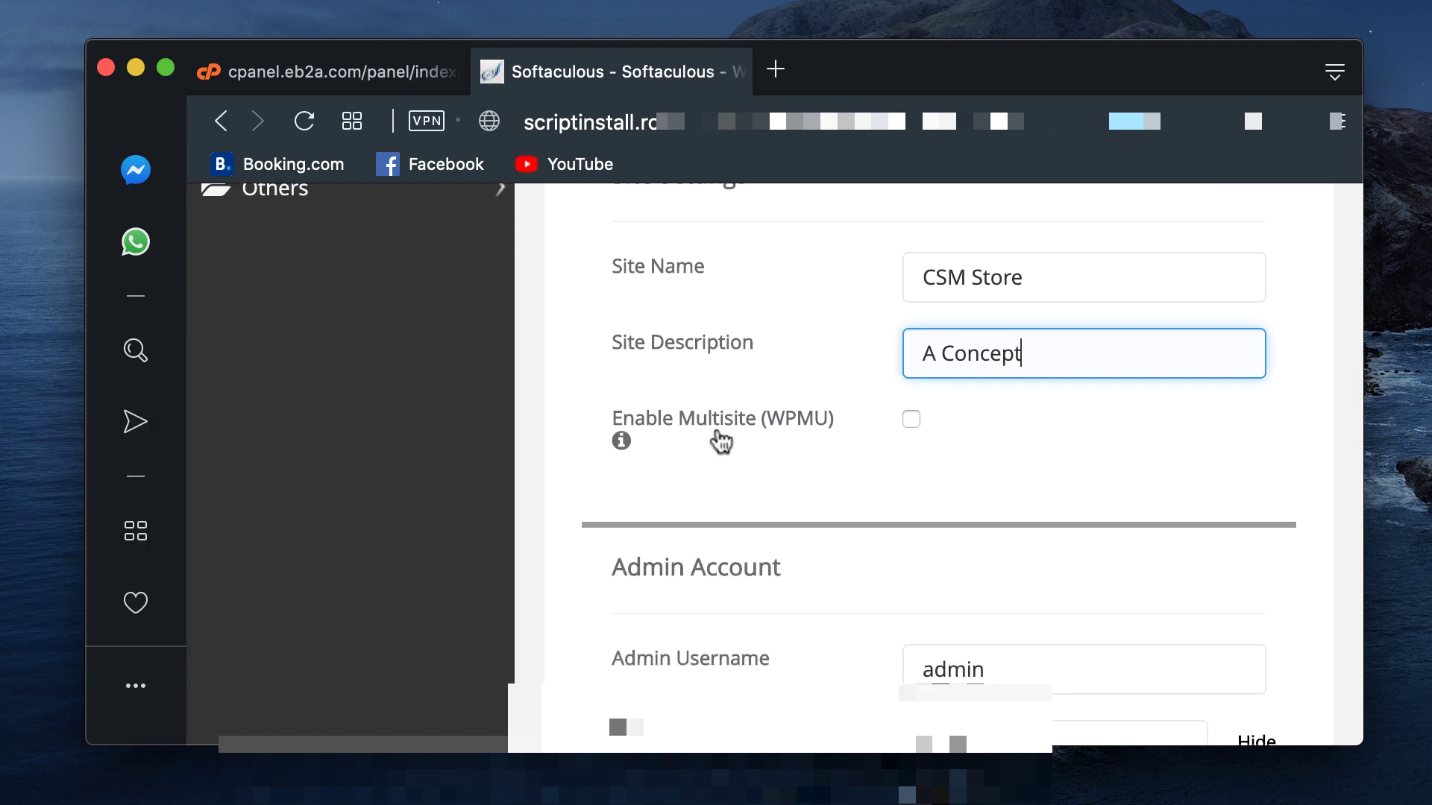
mouse_move(622, 444)
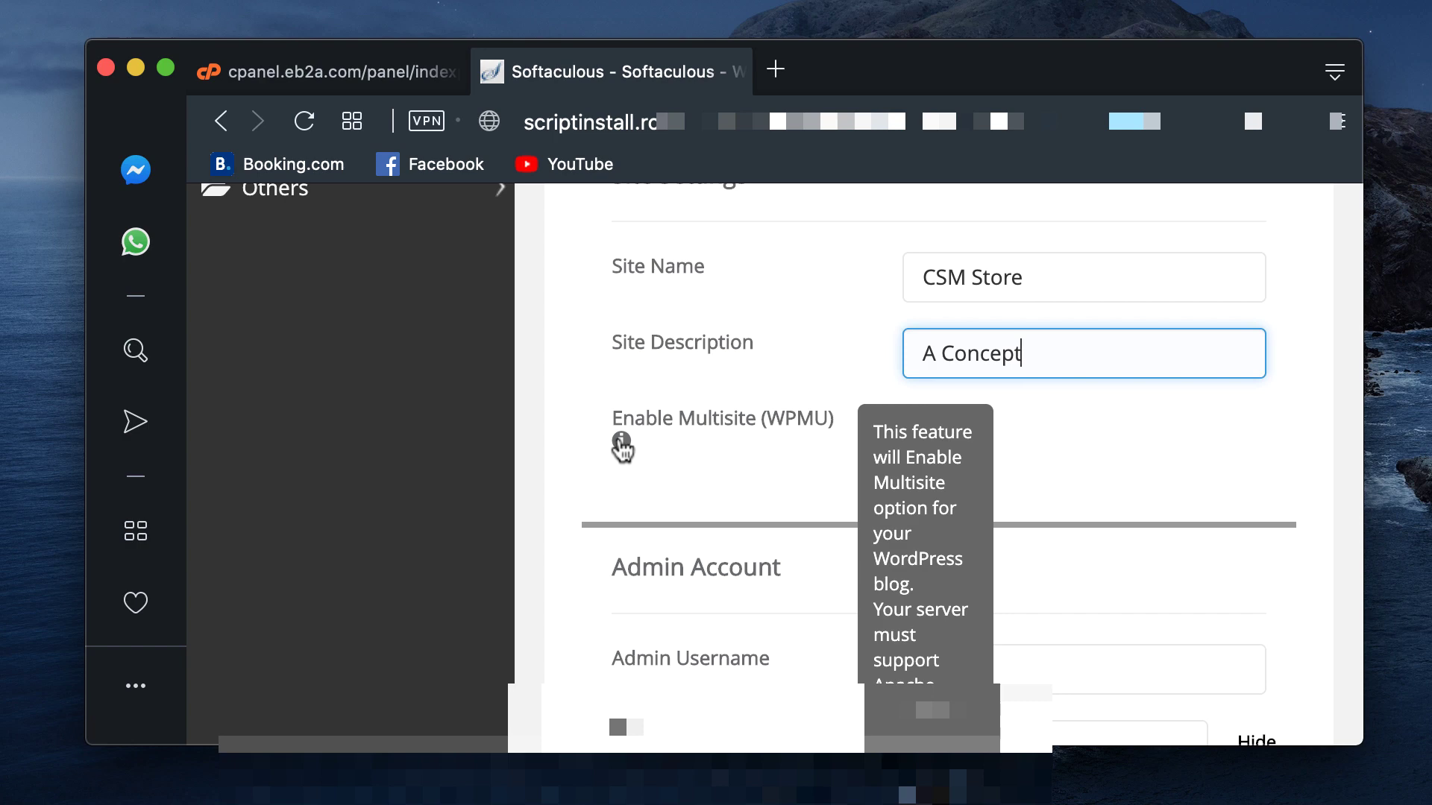
Step: Replace the default admin username with the site owner's chosen username
scroll(881, 515, "down", 5)
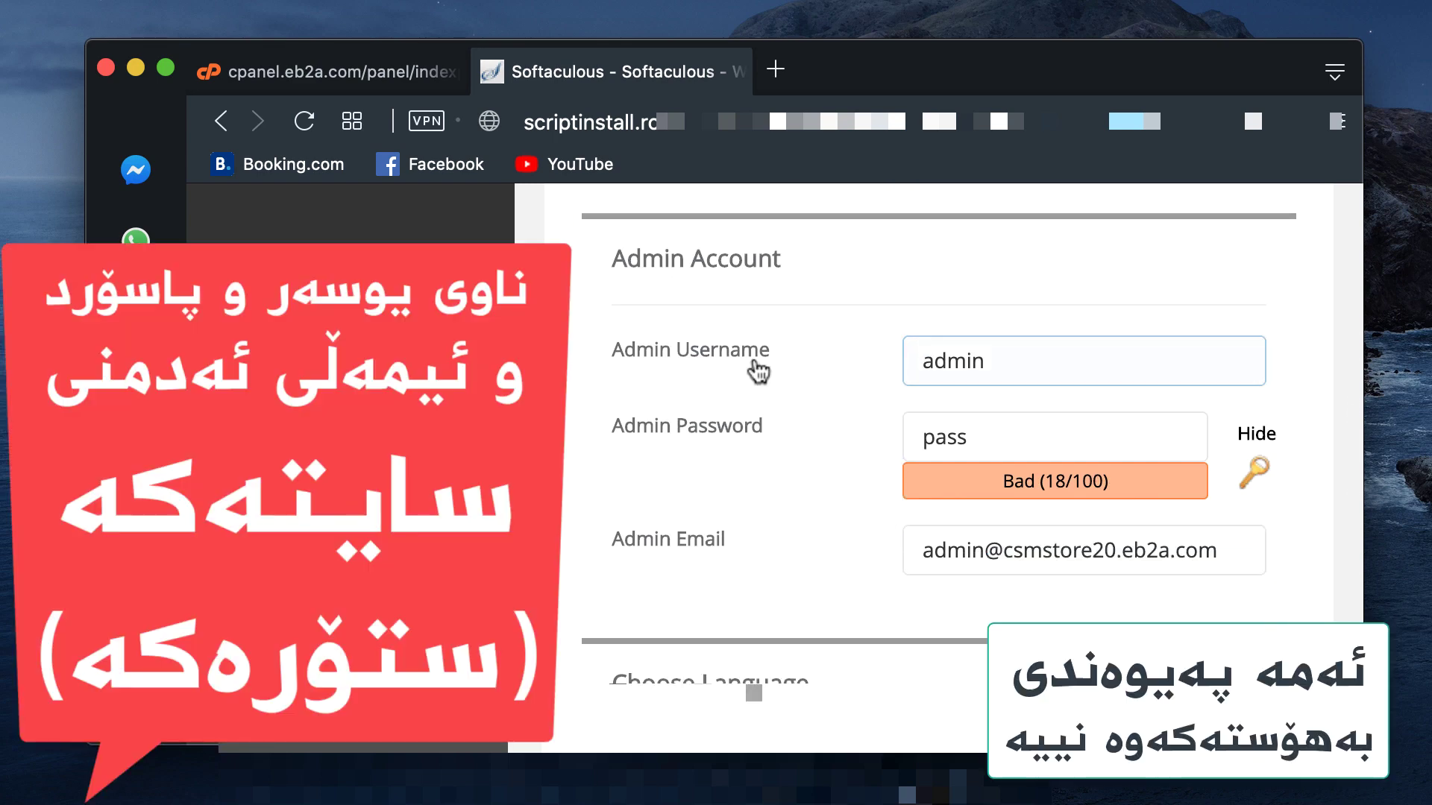
left_click(735, 356)
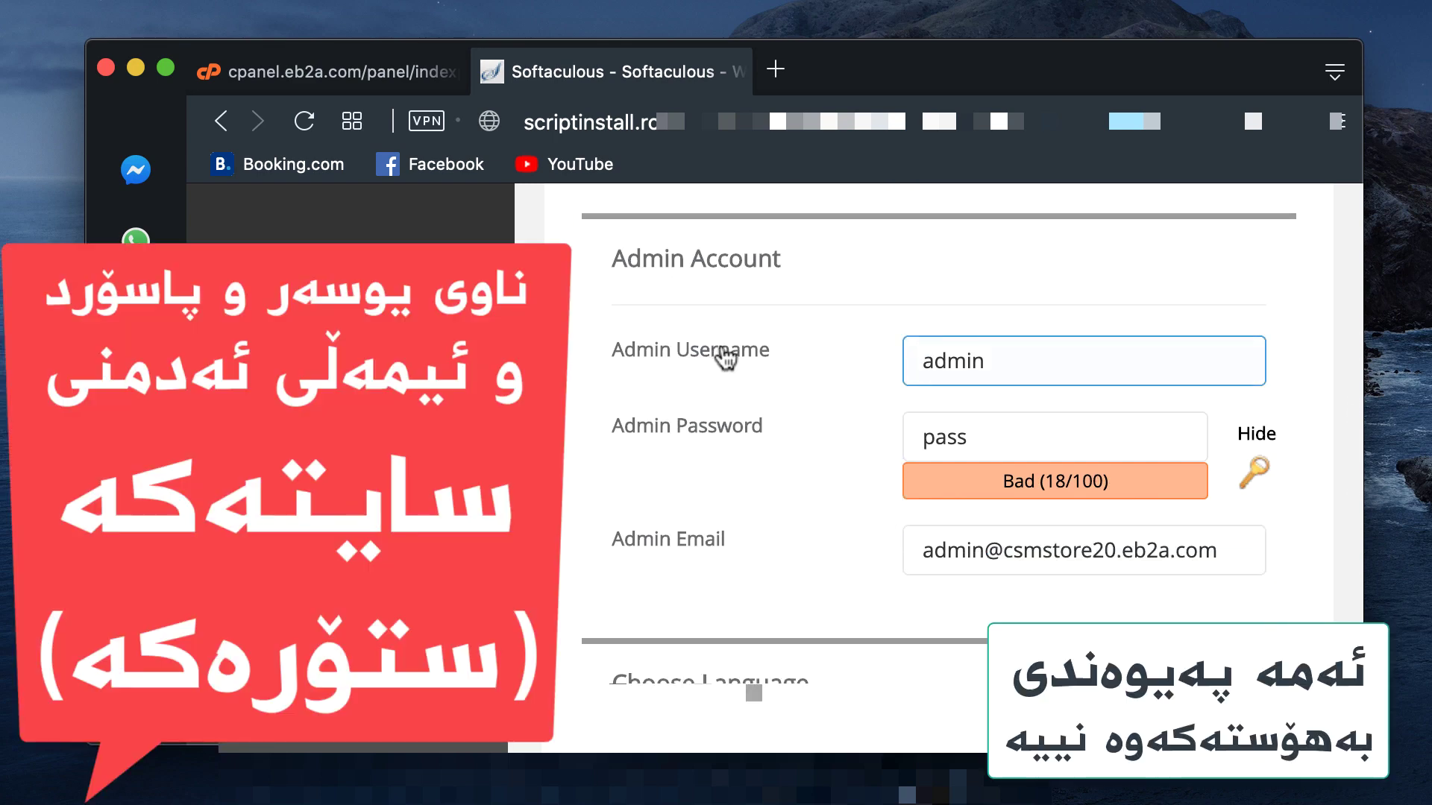
double_click(962, 360)
type("od")
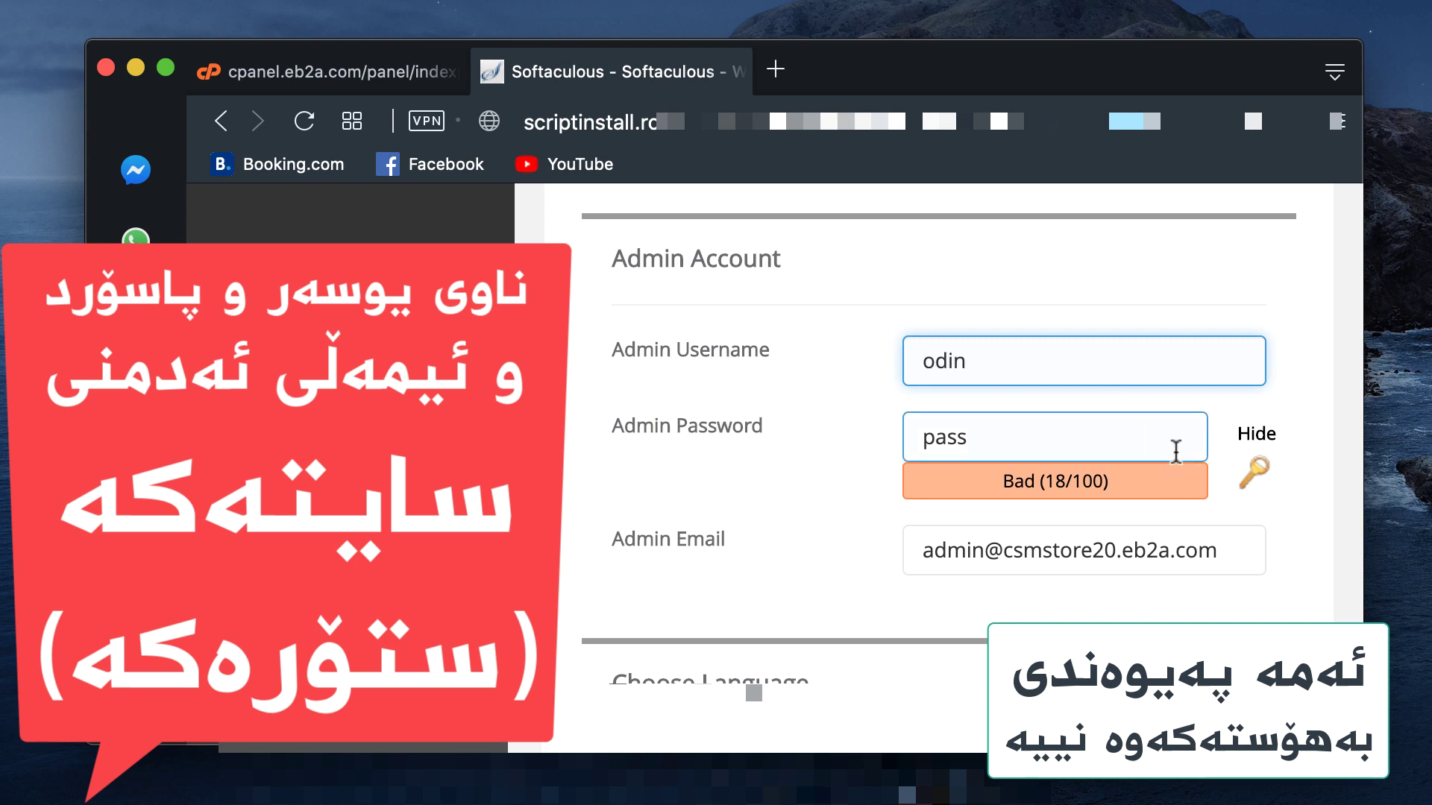
Step: Hide the admin password and retype a new one until it rates Good (51/100)
left_click(1176, 450)
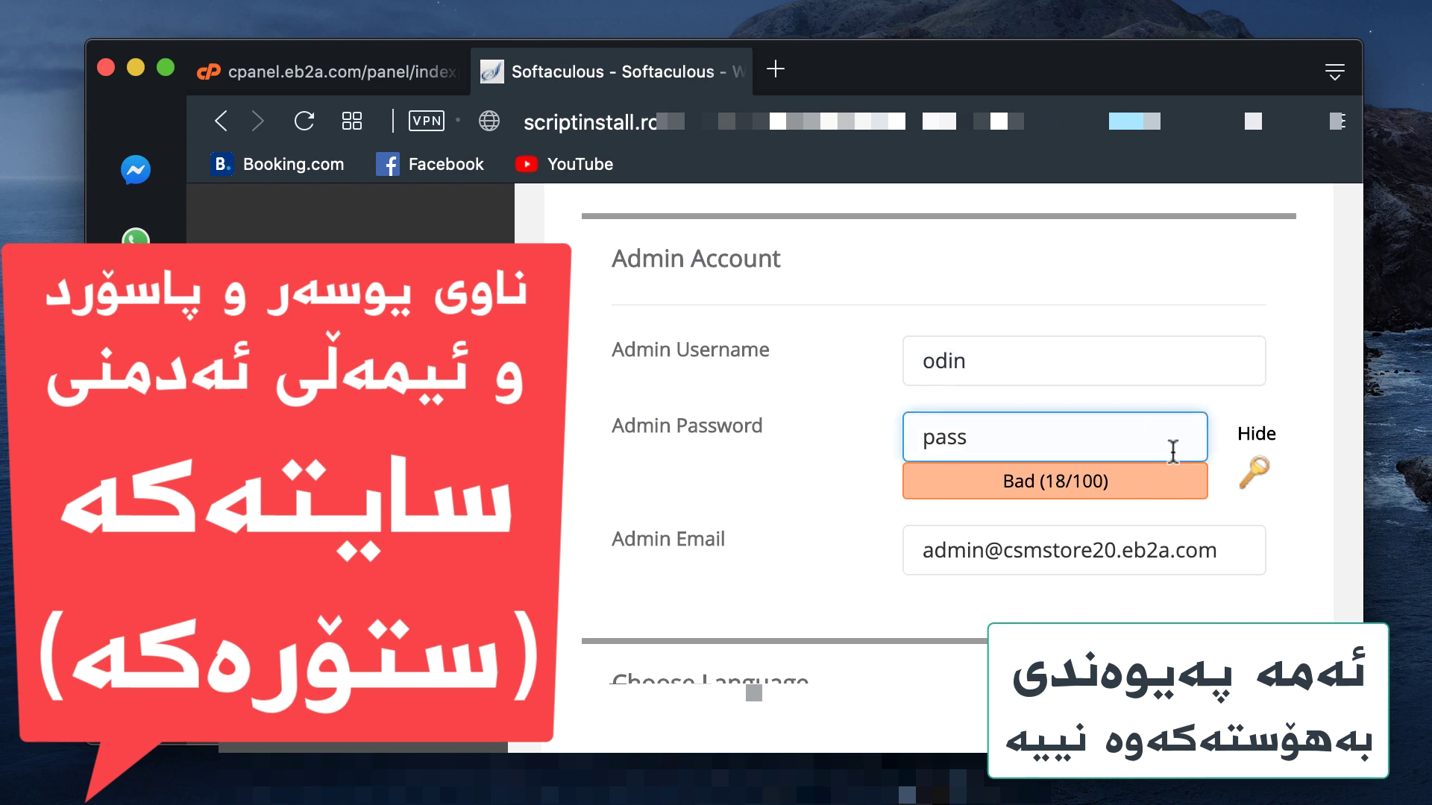
left_click(1258, 439)
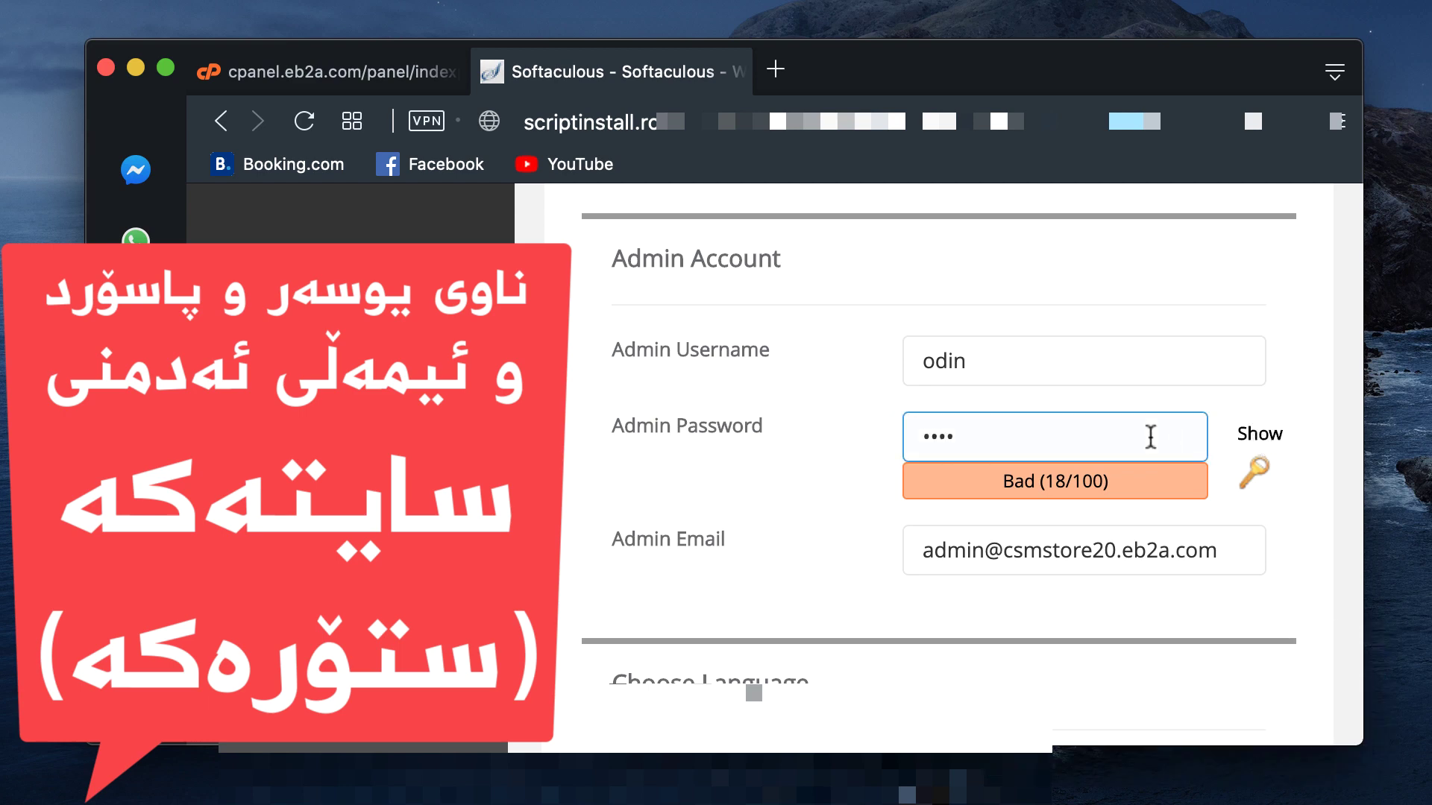
key("BackSpace")
key("BackSpace")
key("BackSpace")
key("BackSpace")
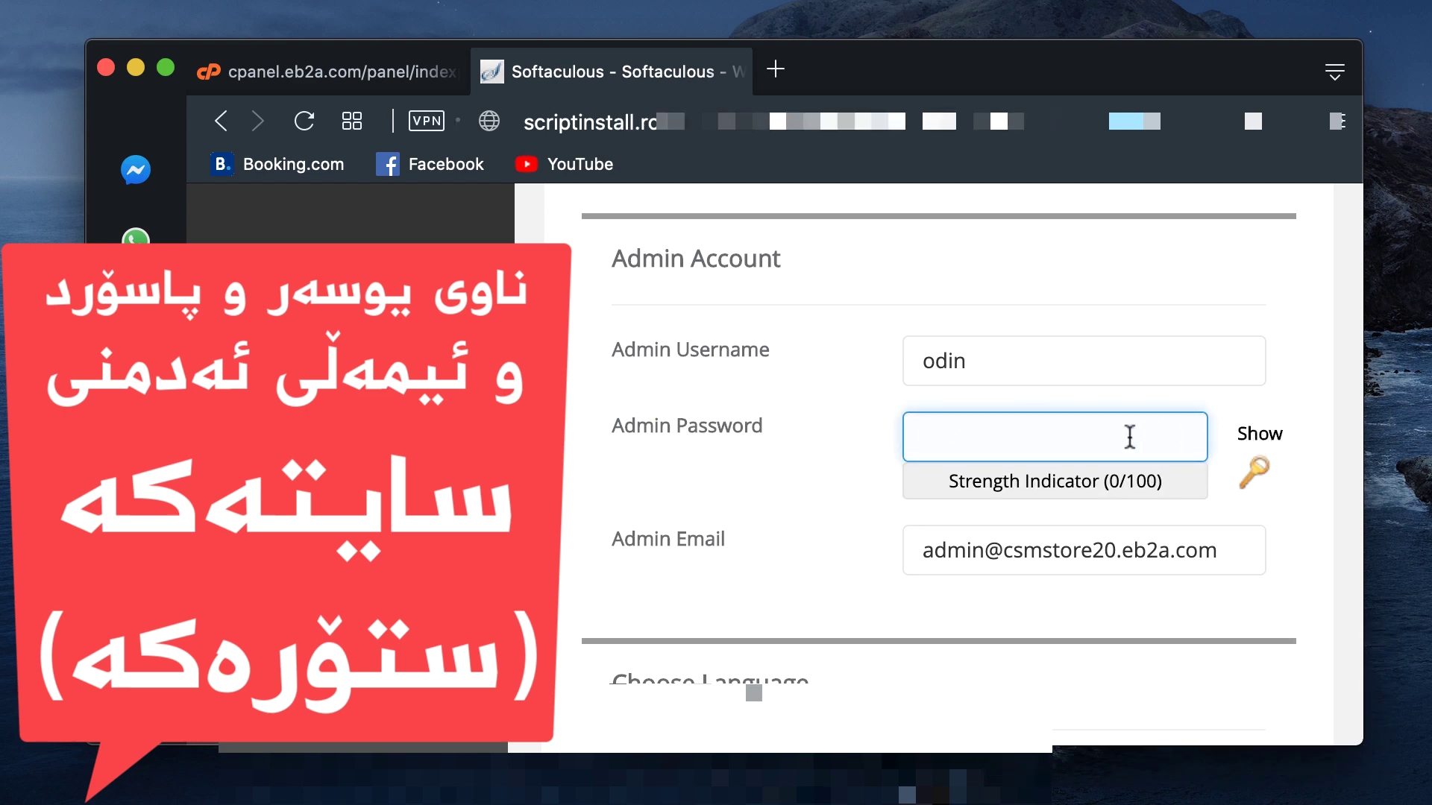
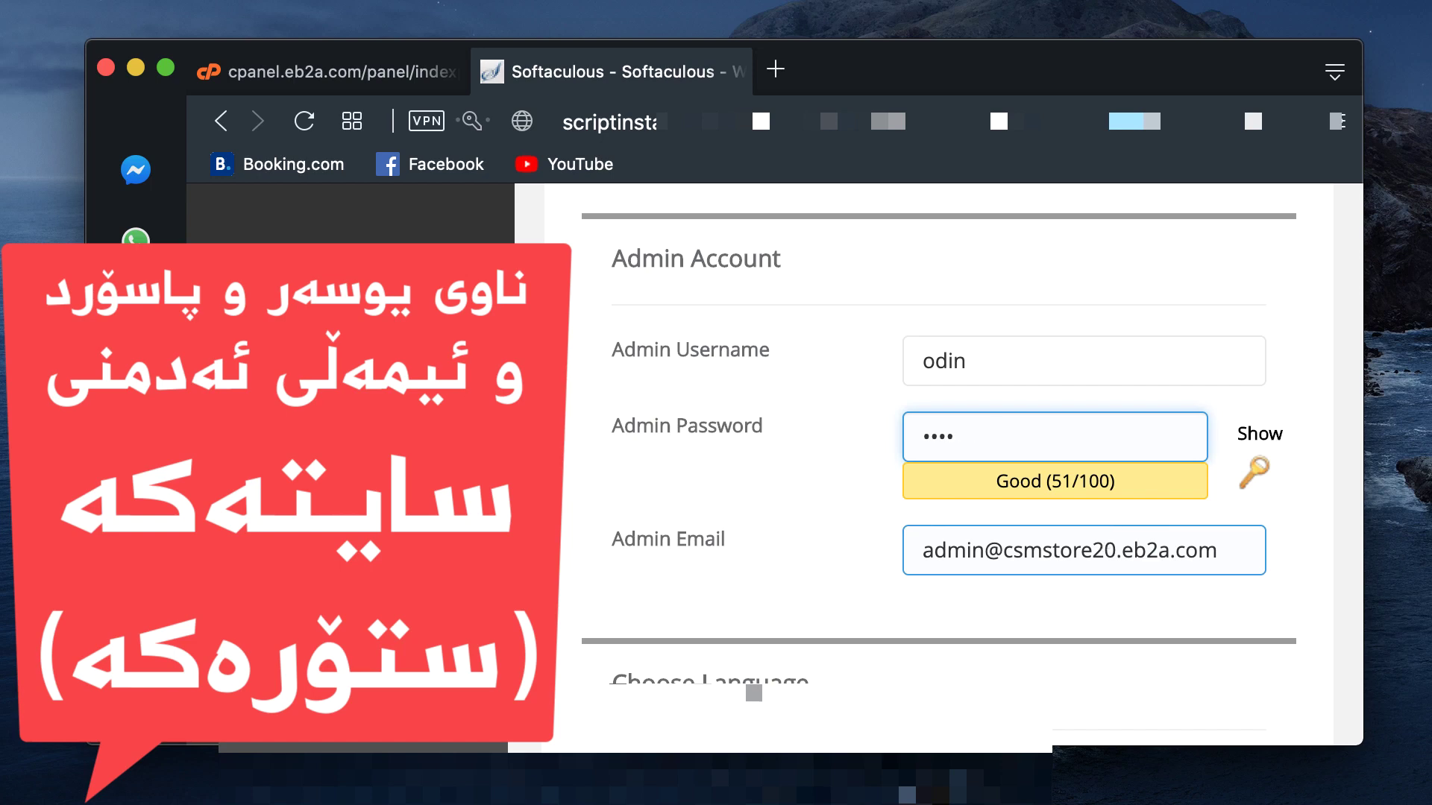
key("BackSpace")
key("BackSpace")
key("BackSpace")
key("BackSpace")
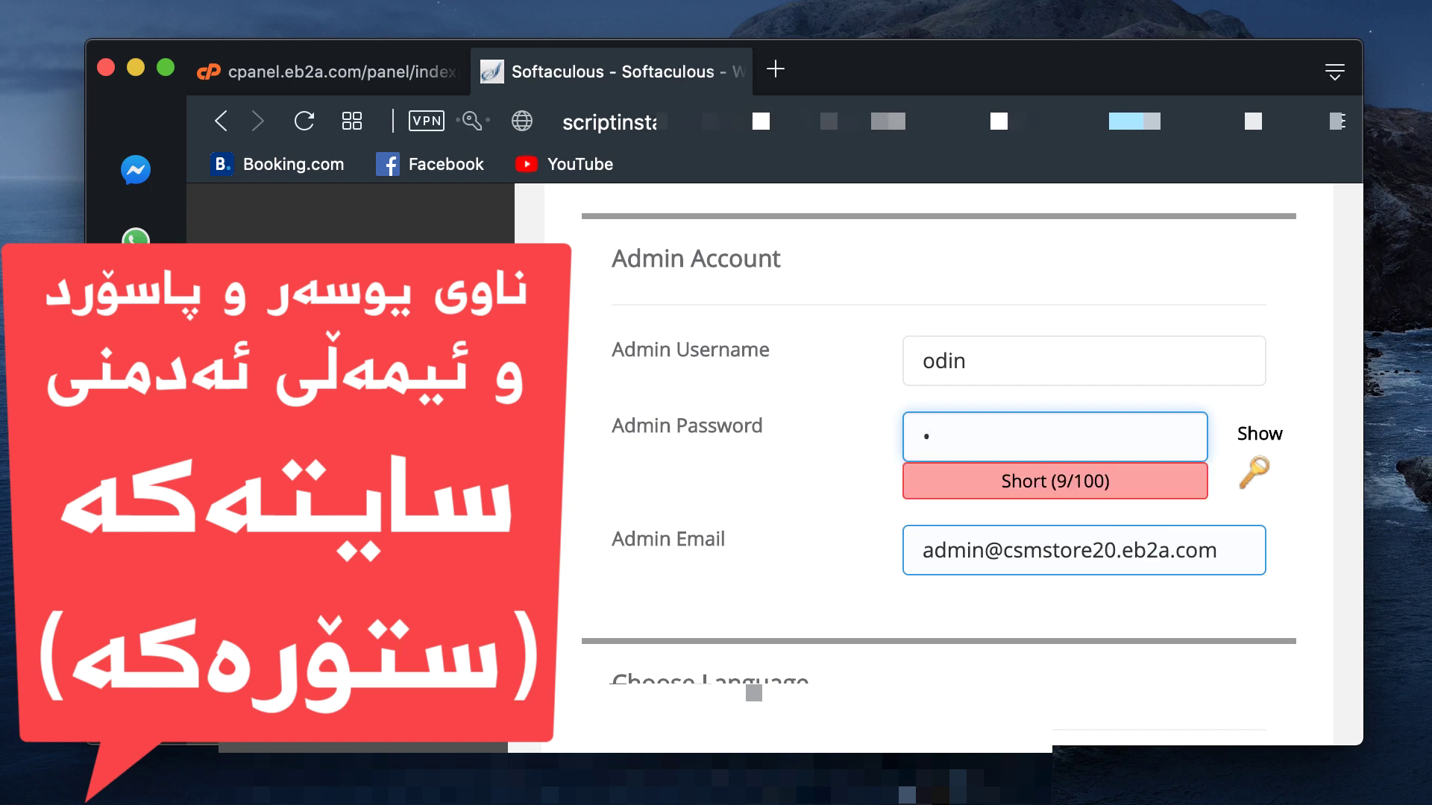
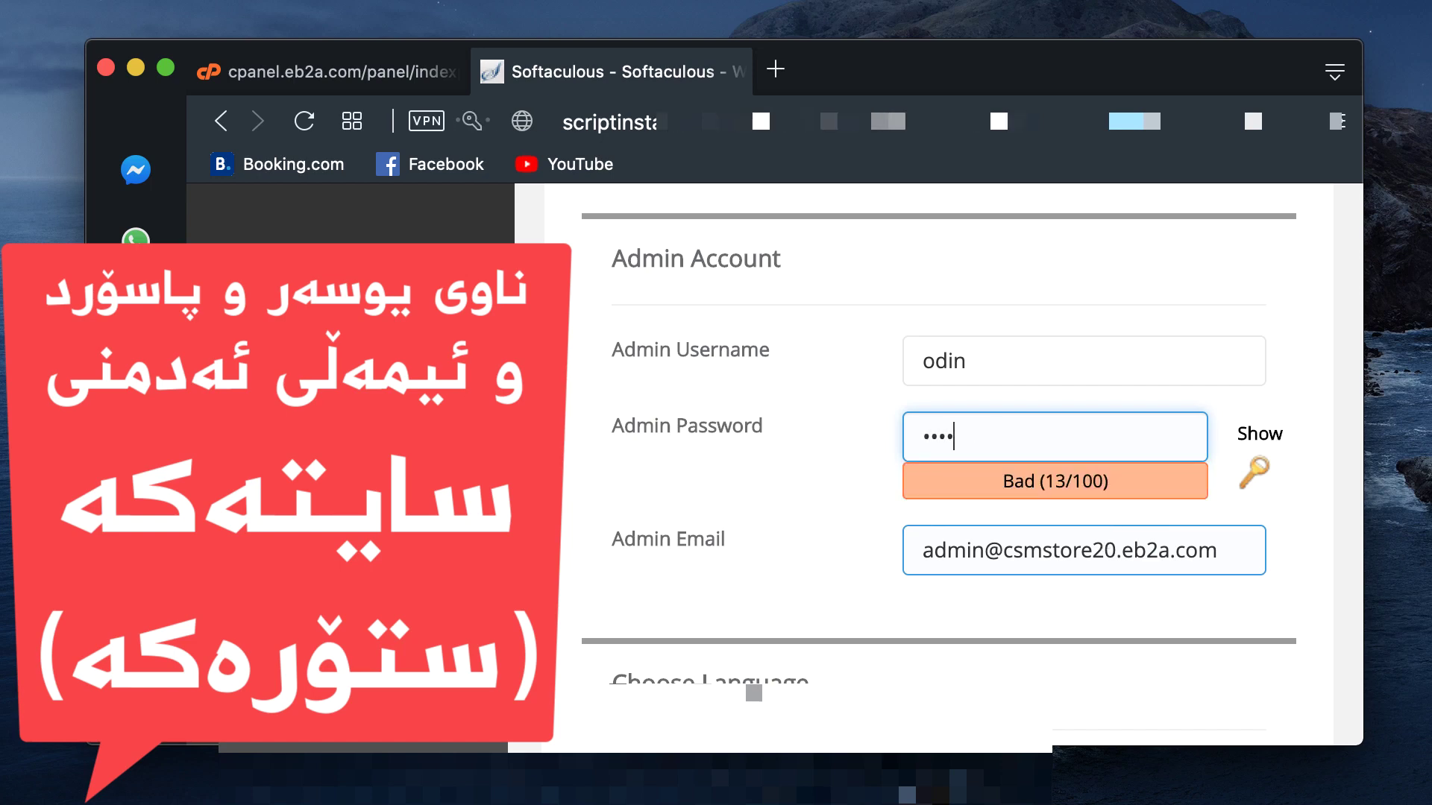
key("BackSpace")
key("BackSpace")
key("BackSpace")
key("BackSpace")
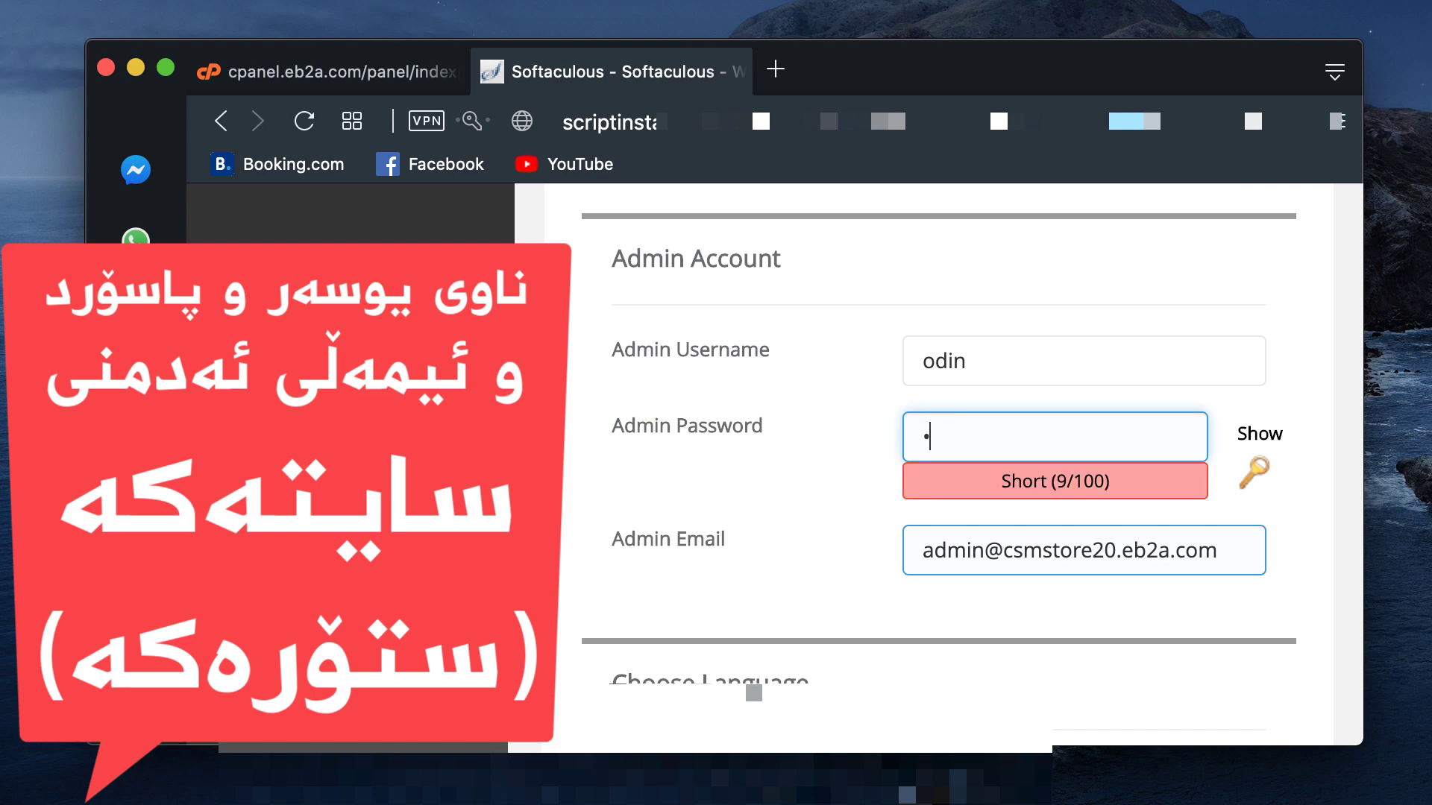
key("BackSpace")
key("BackSpace")
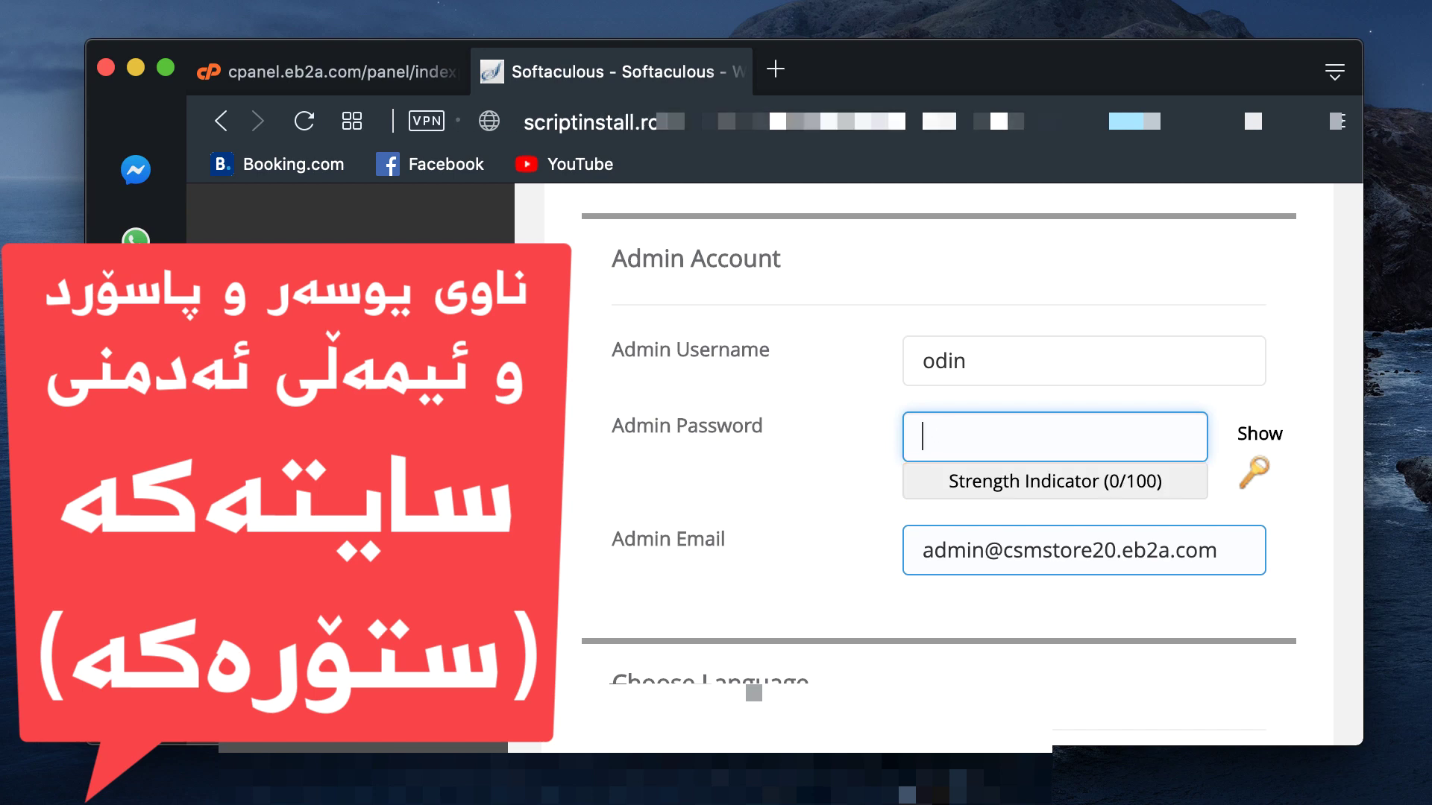
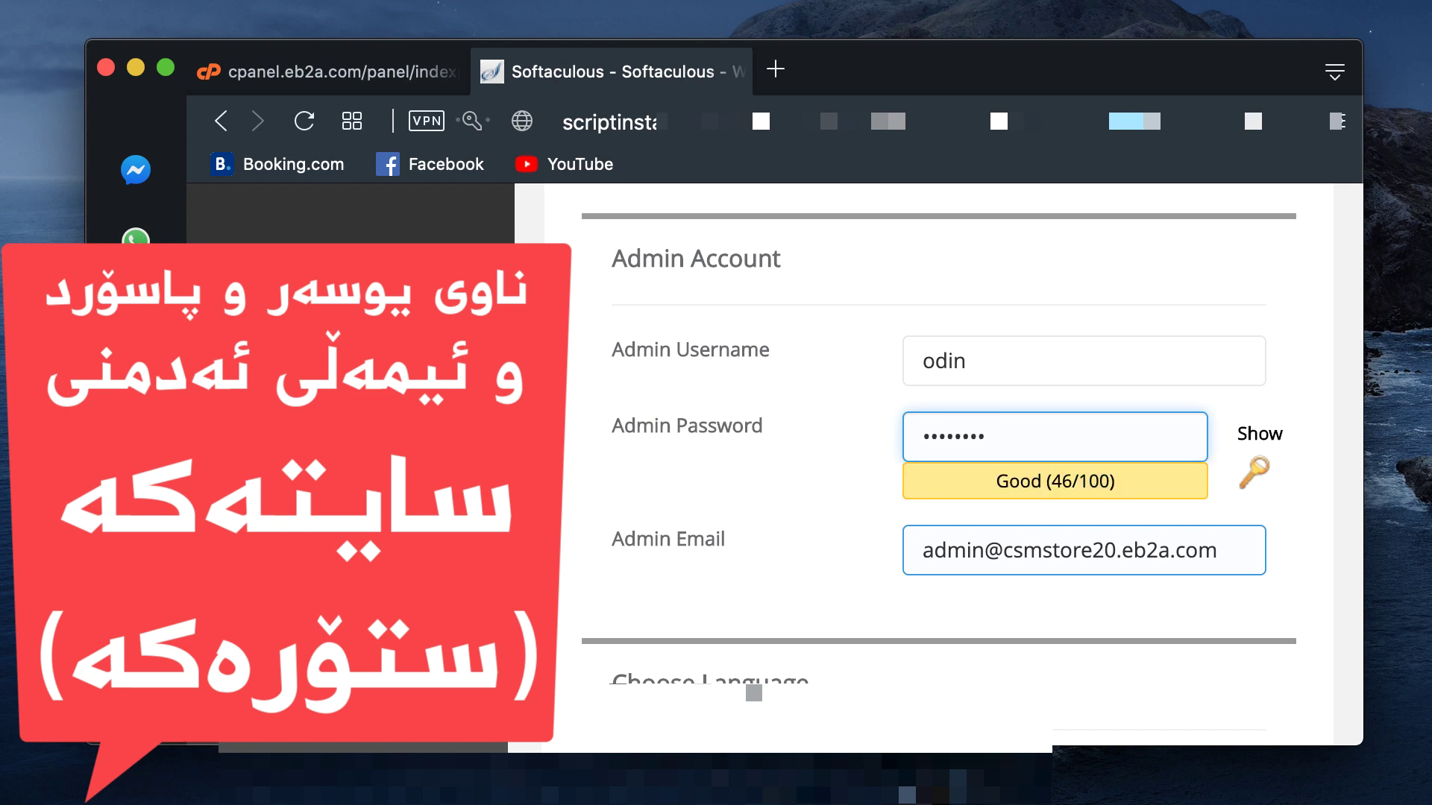
key("BackSpace")
key("BackSpace")
key("BackSpace")
key("BackSpace")
key("BackSpace")
key("BackSpace")
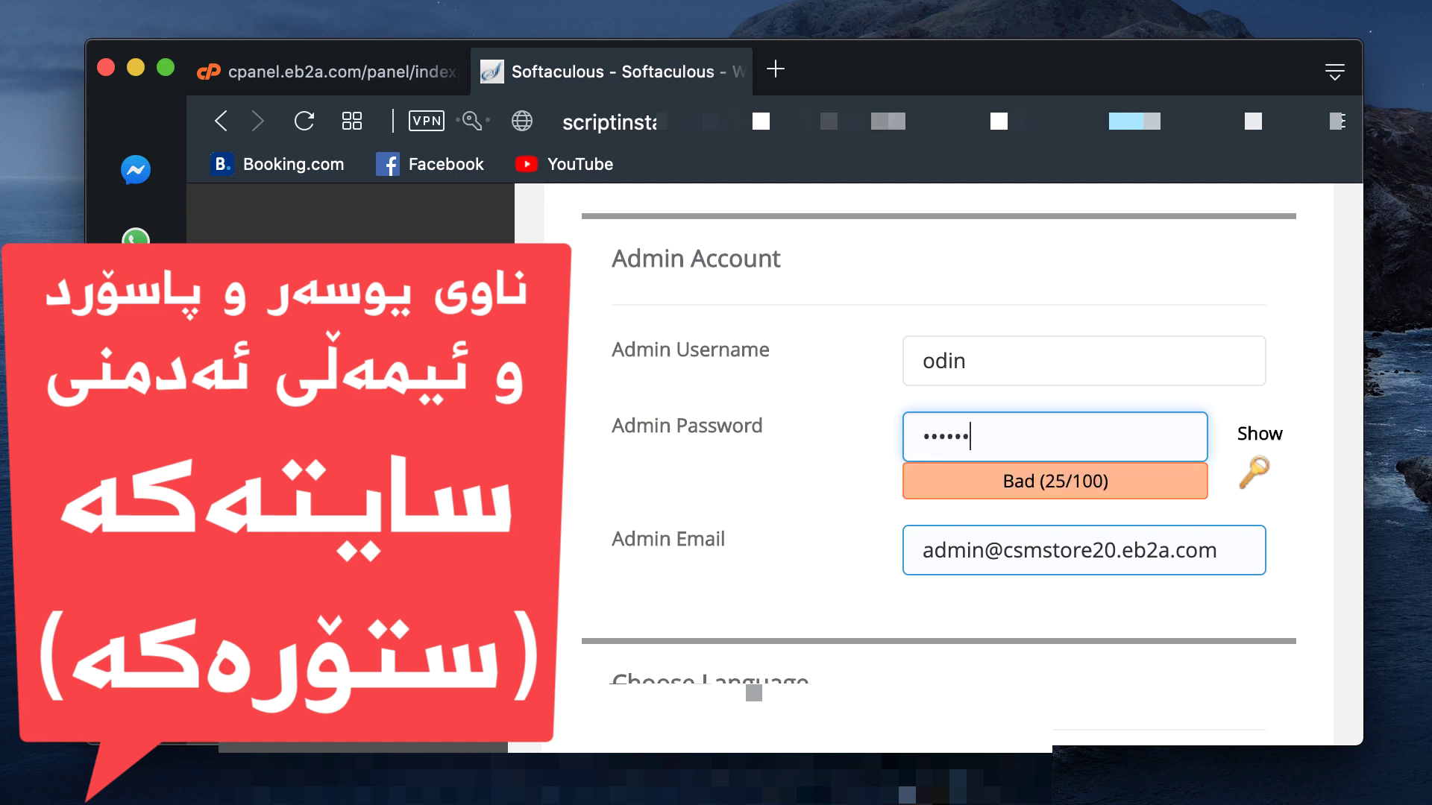
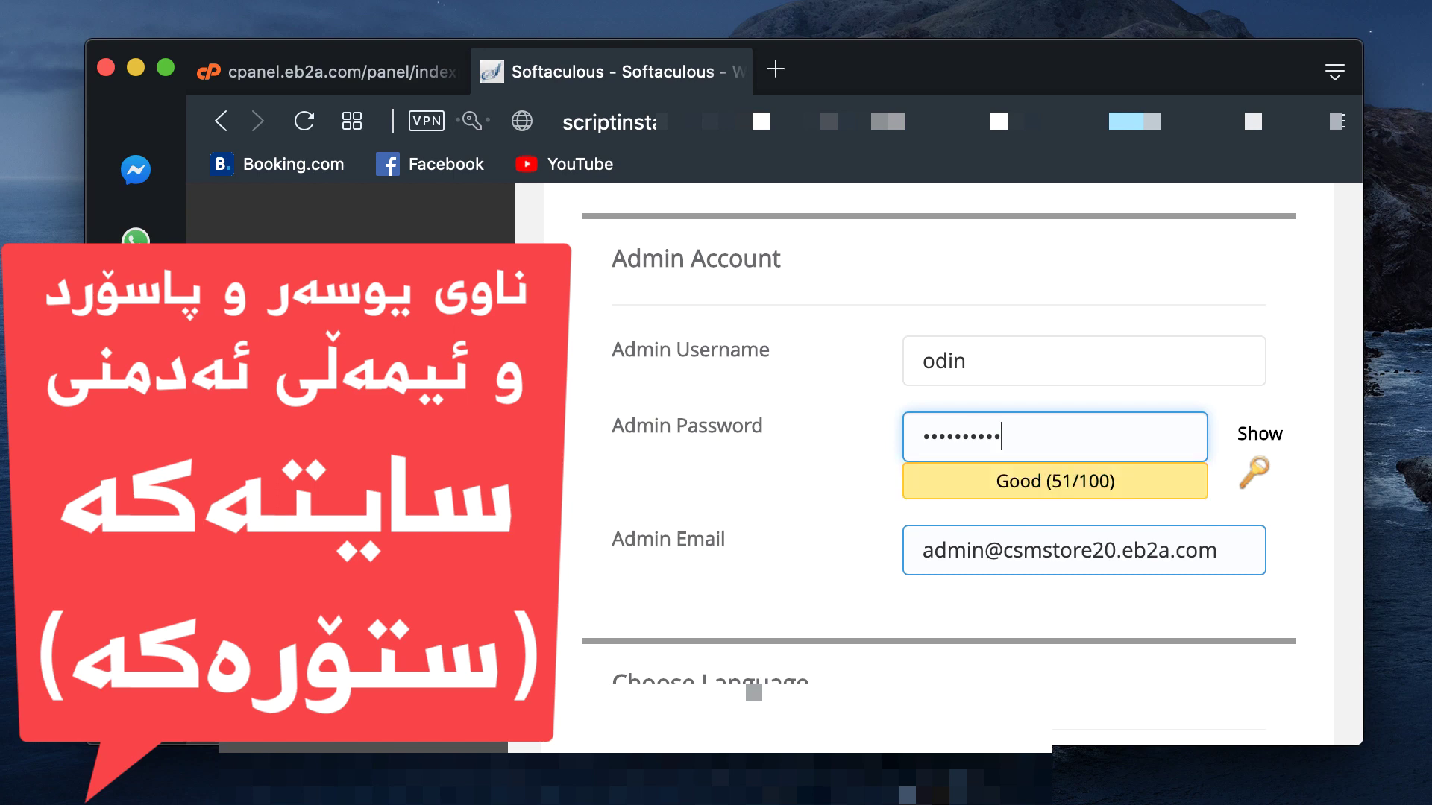
Step: Replace the default admin e-mail with the owner's own address
left_click(1155, 550)
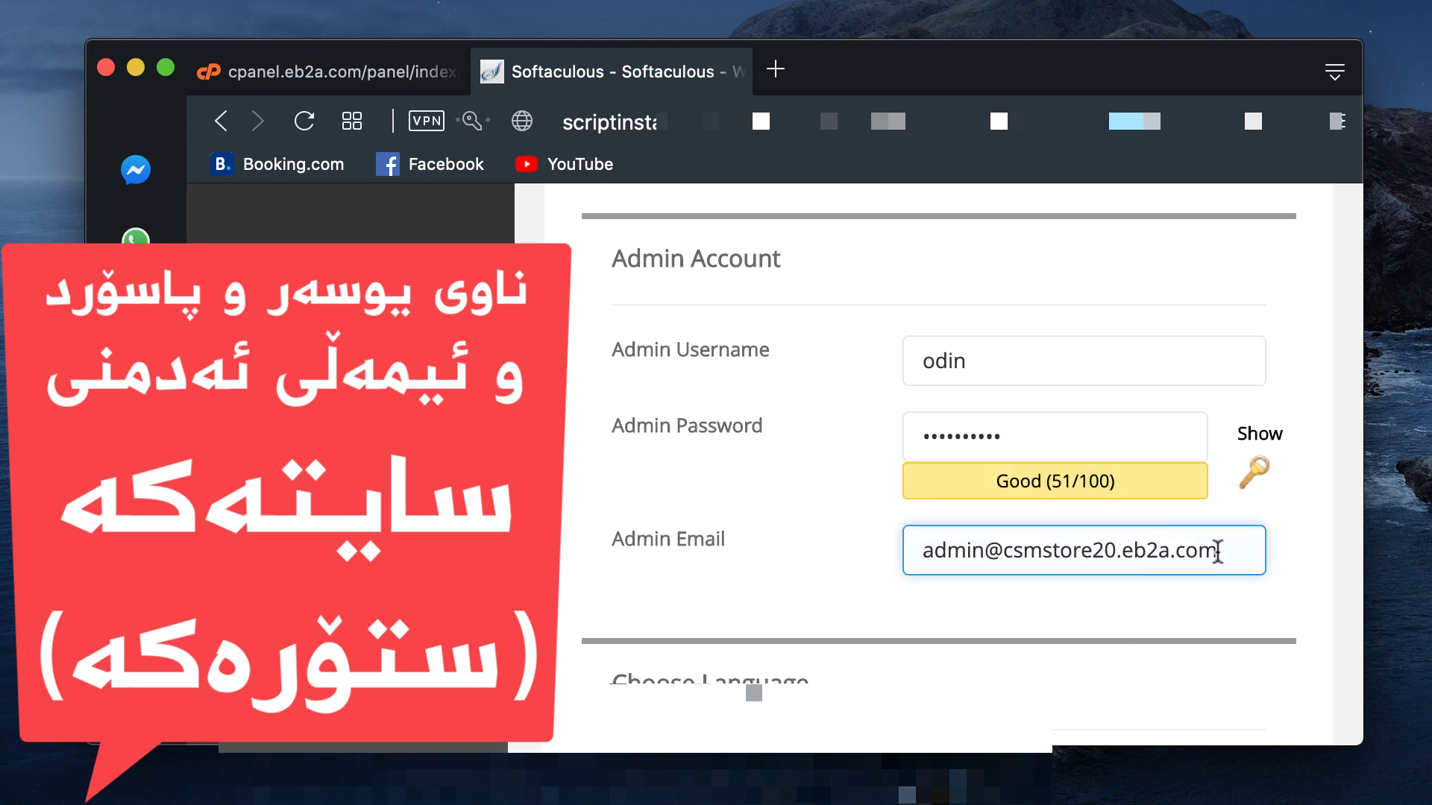
triple_click(921, 561)
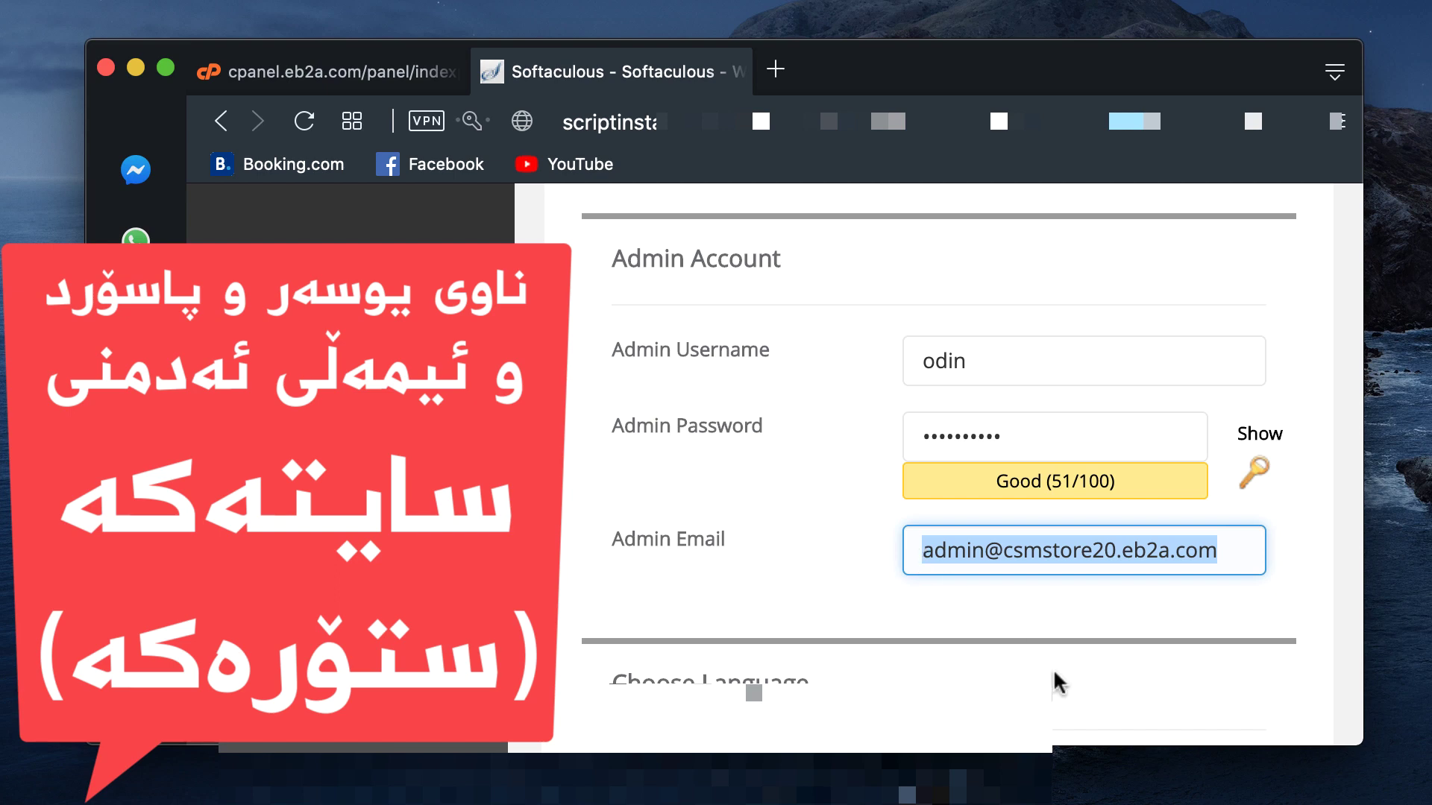
key("BackSpace")
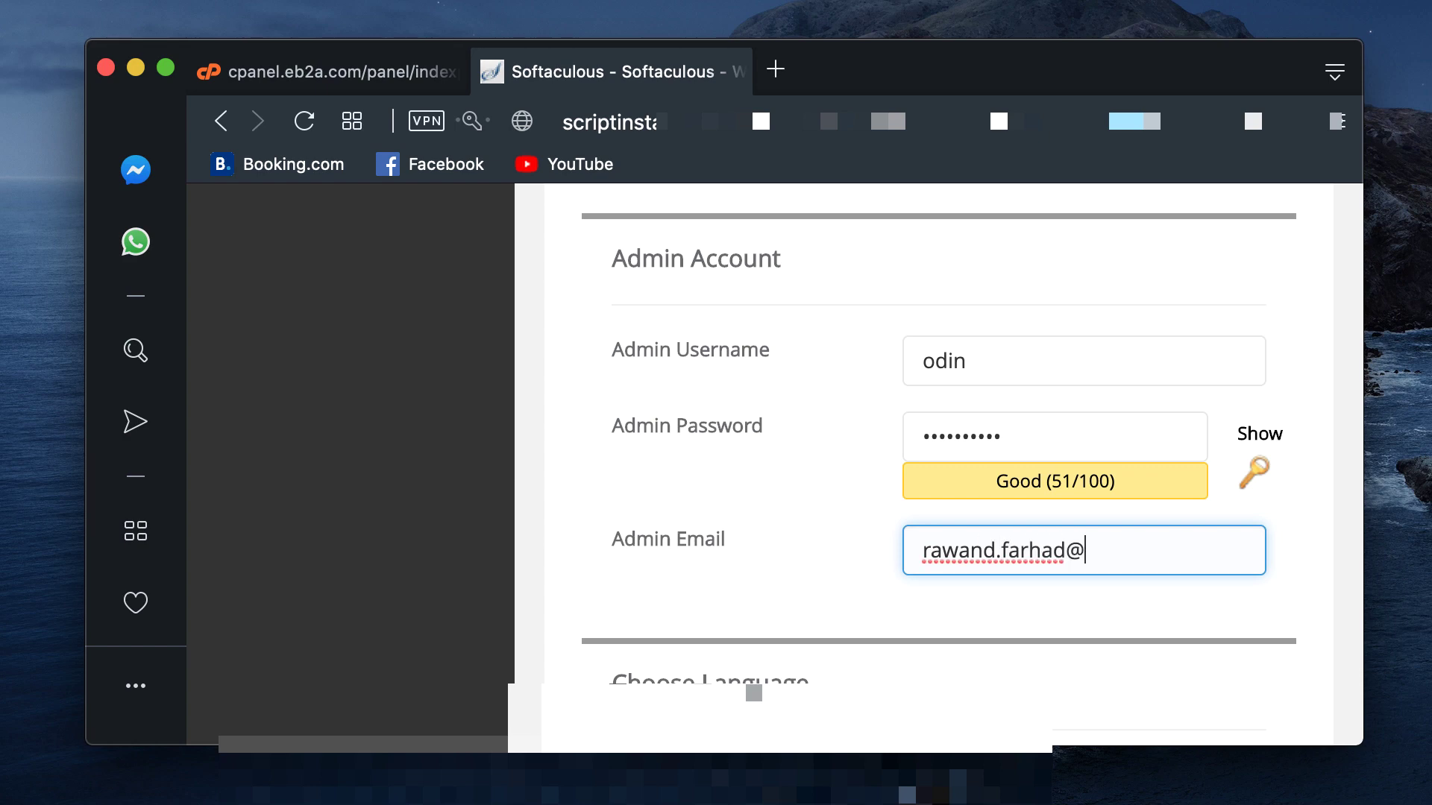
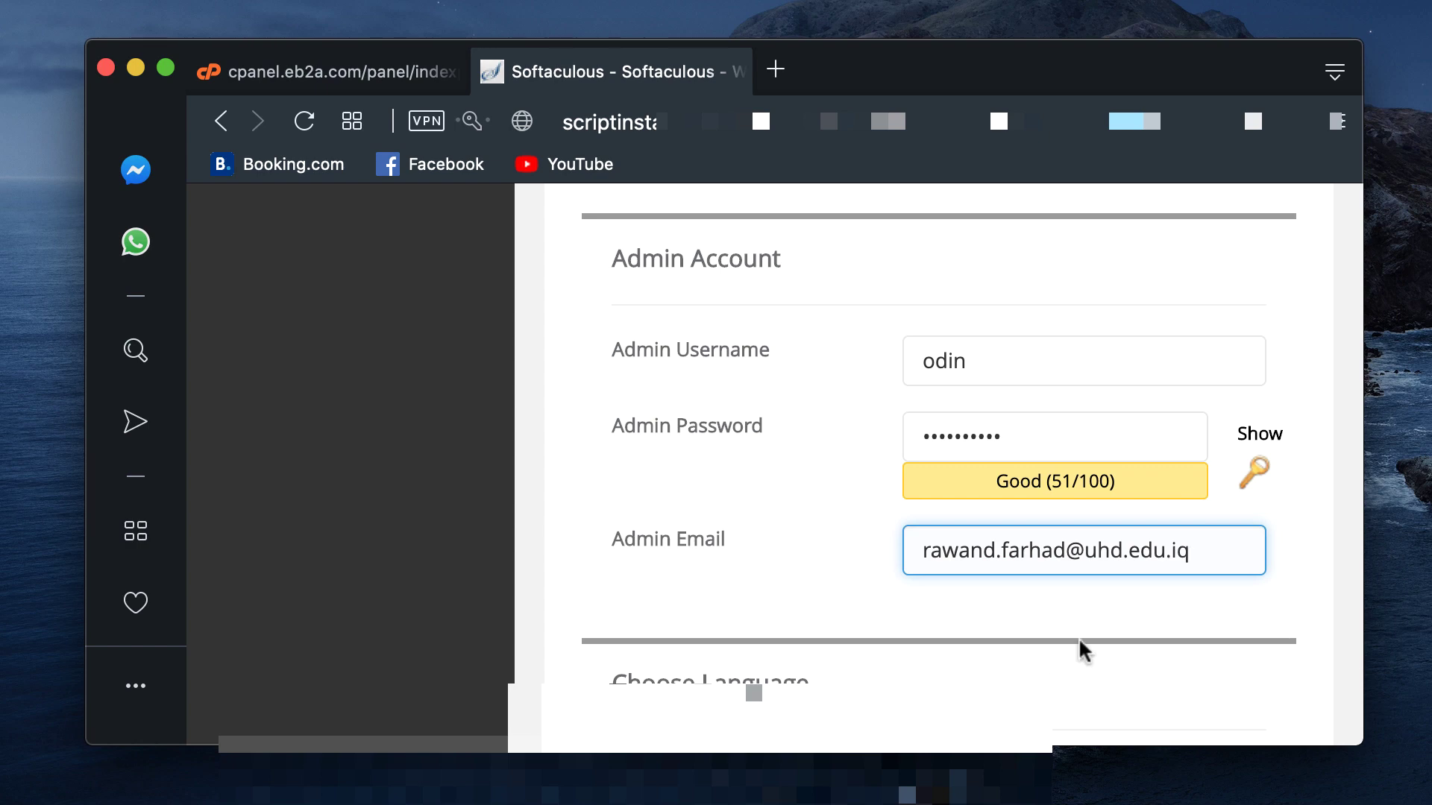
scroll(1080, 640, "down", 5)
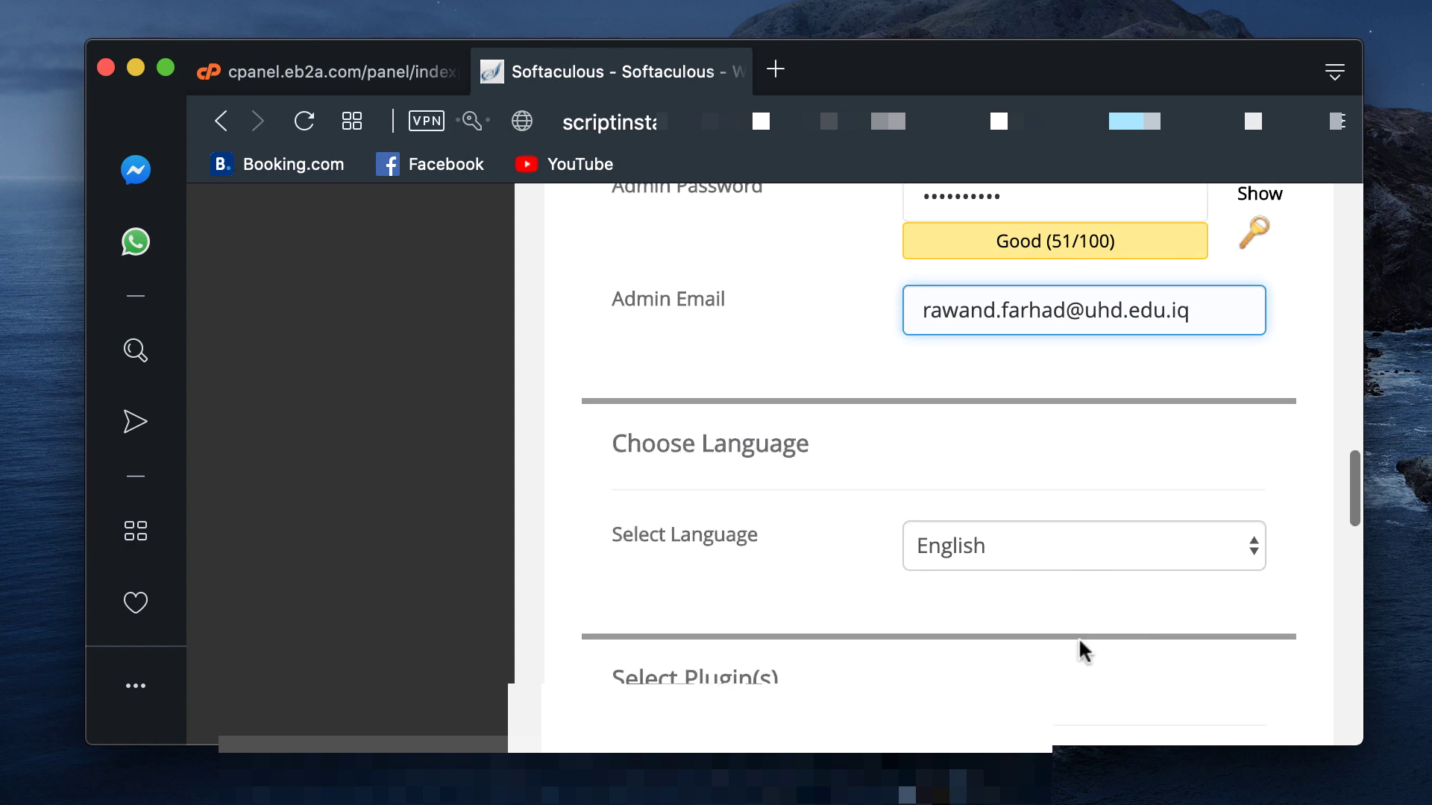
left_click(1051, 409)
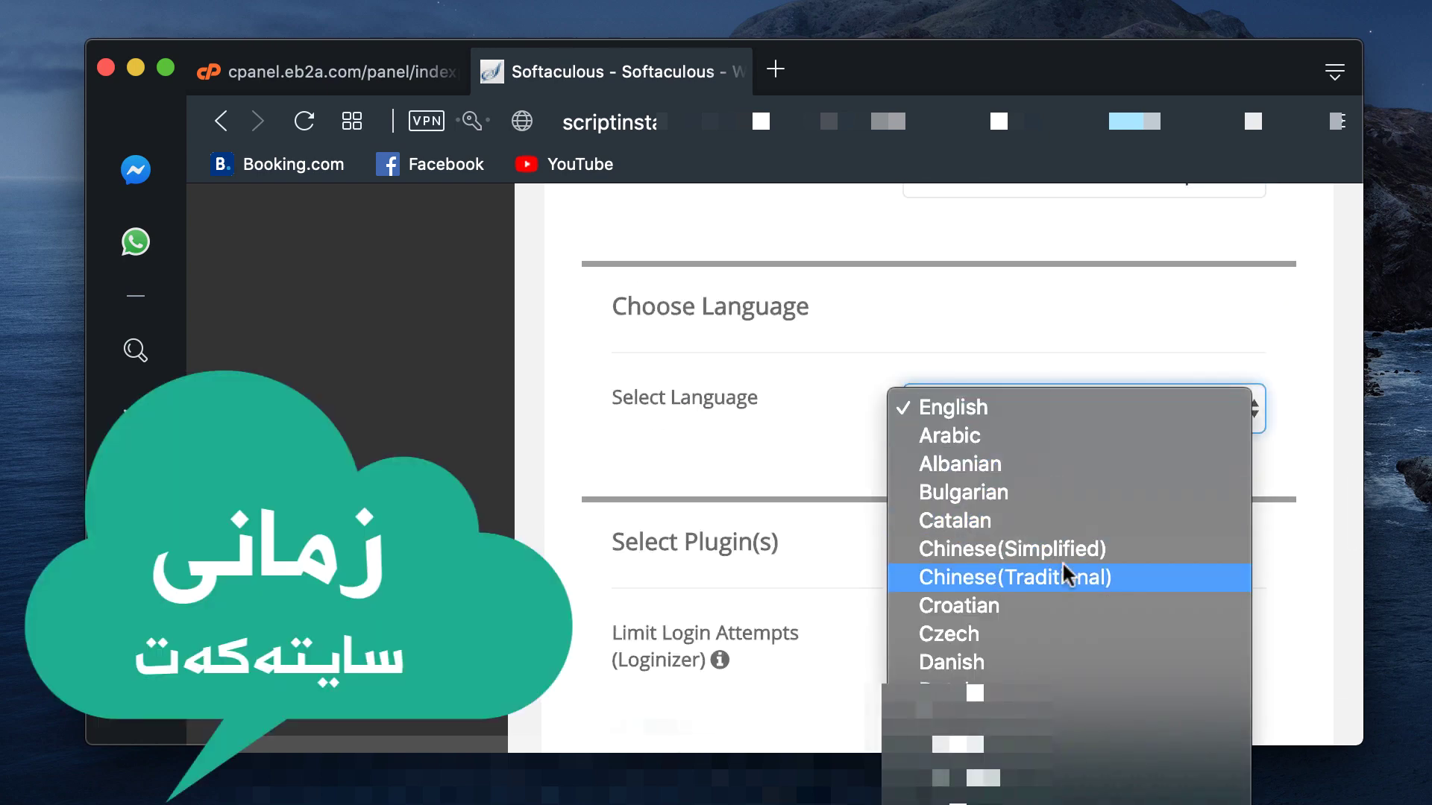
scroll(1062, 560, "down", 2)
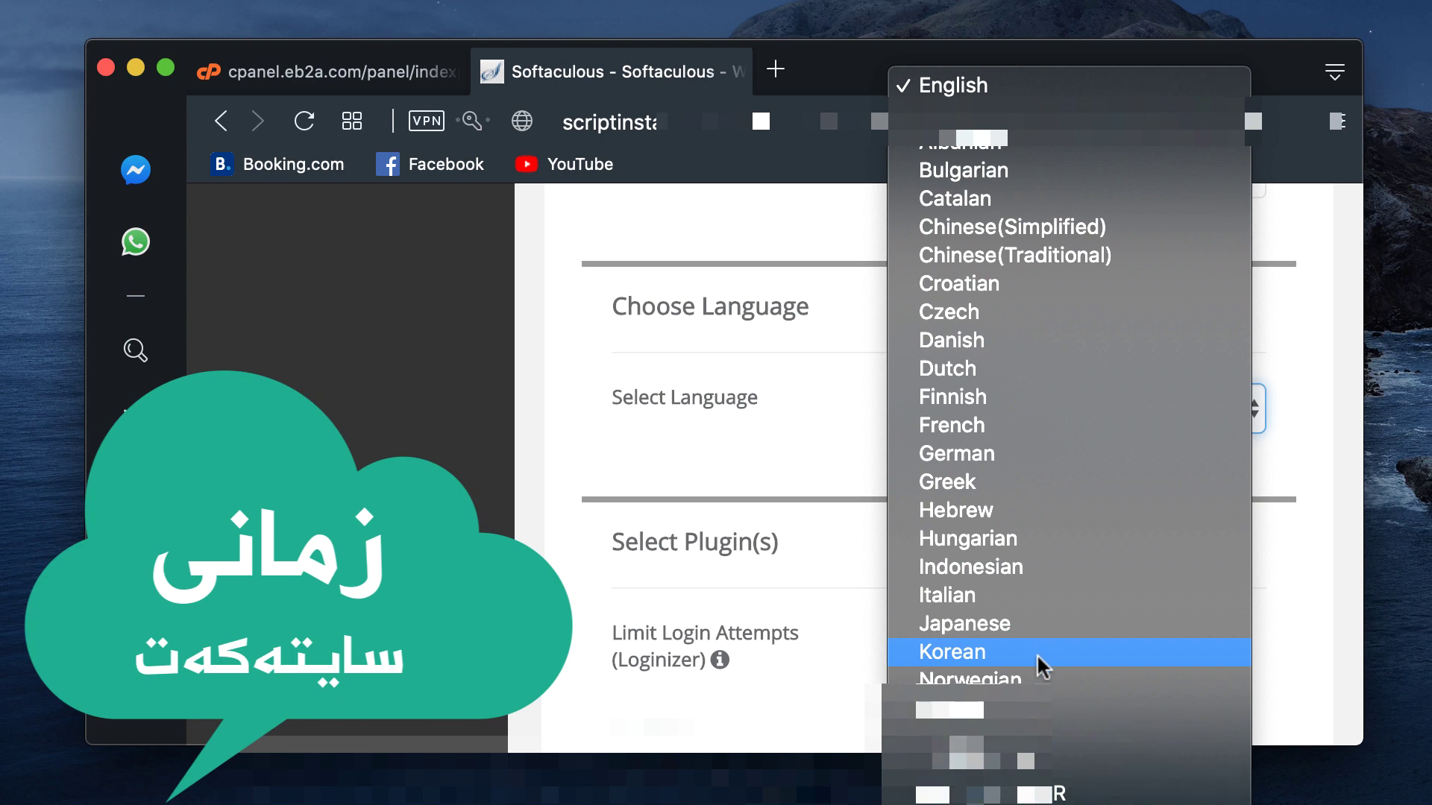
scroll(1036, 653, "down", 3)
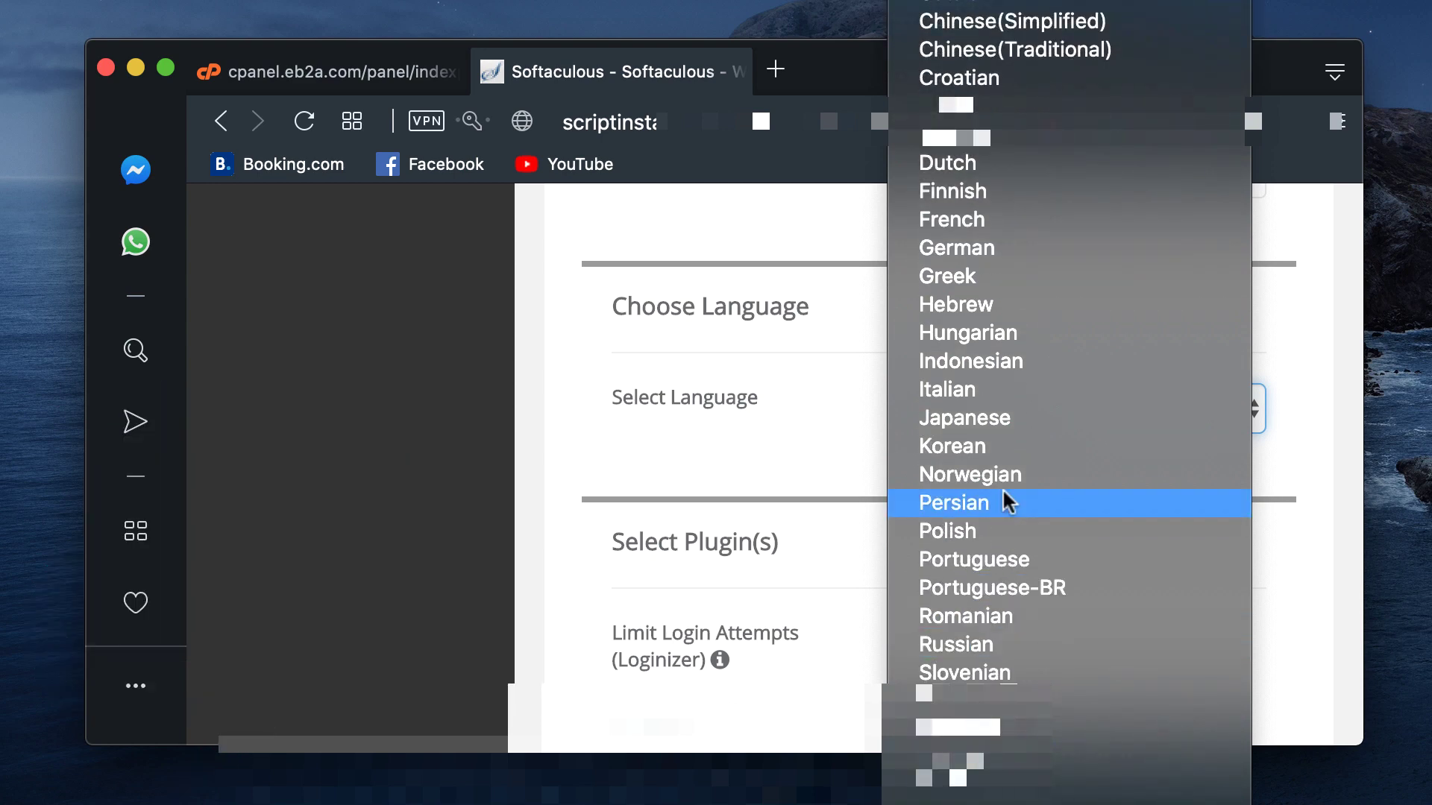
left_click(969, 142)
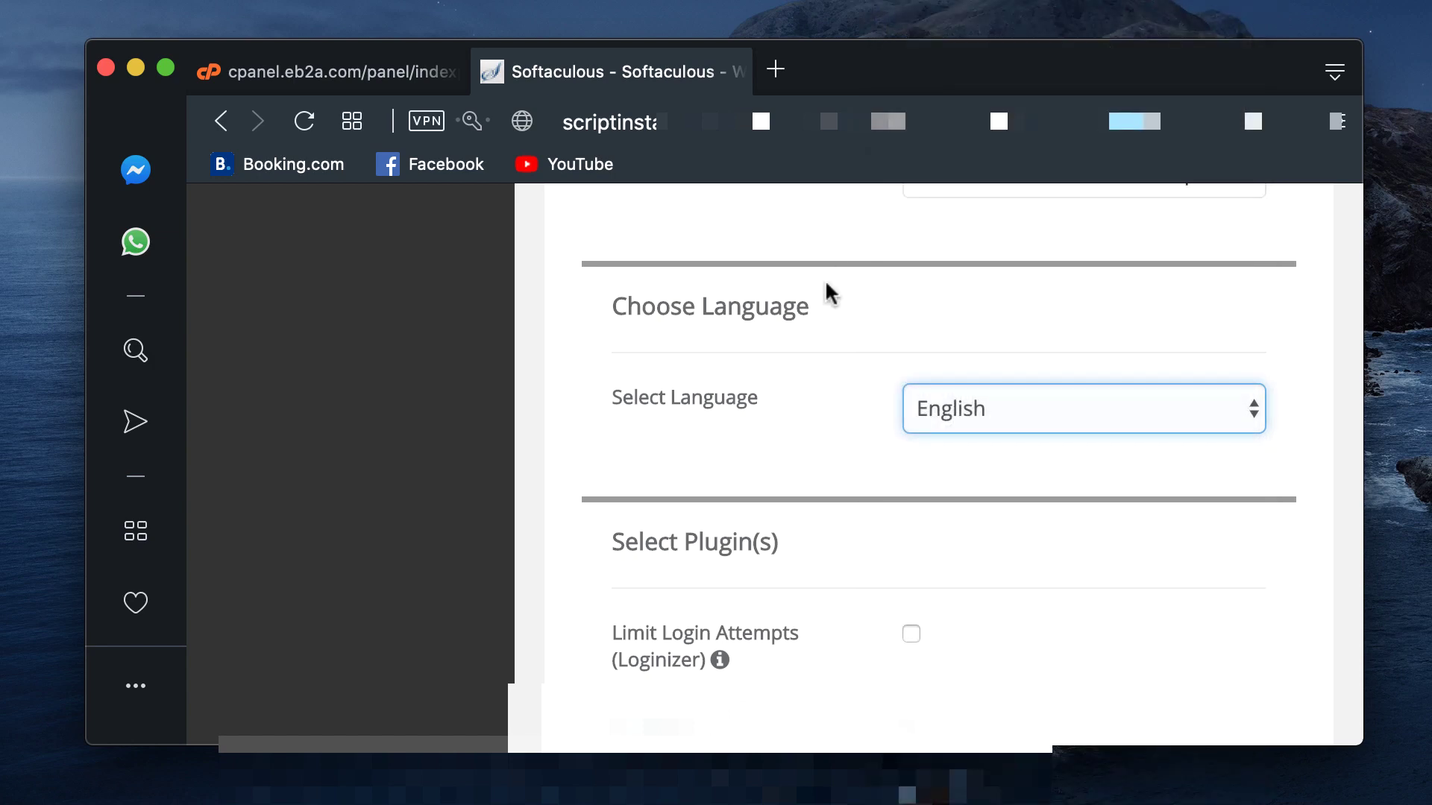
Step: Tick Limit Login Attempts (Loginizer) under Select Plugin(s), leaving Classic Editor unticked
scroll(930, 414, "down", 3)
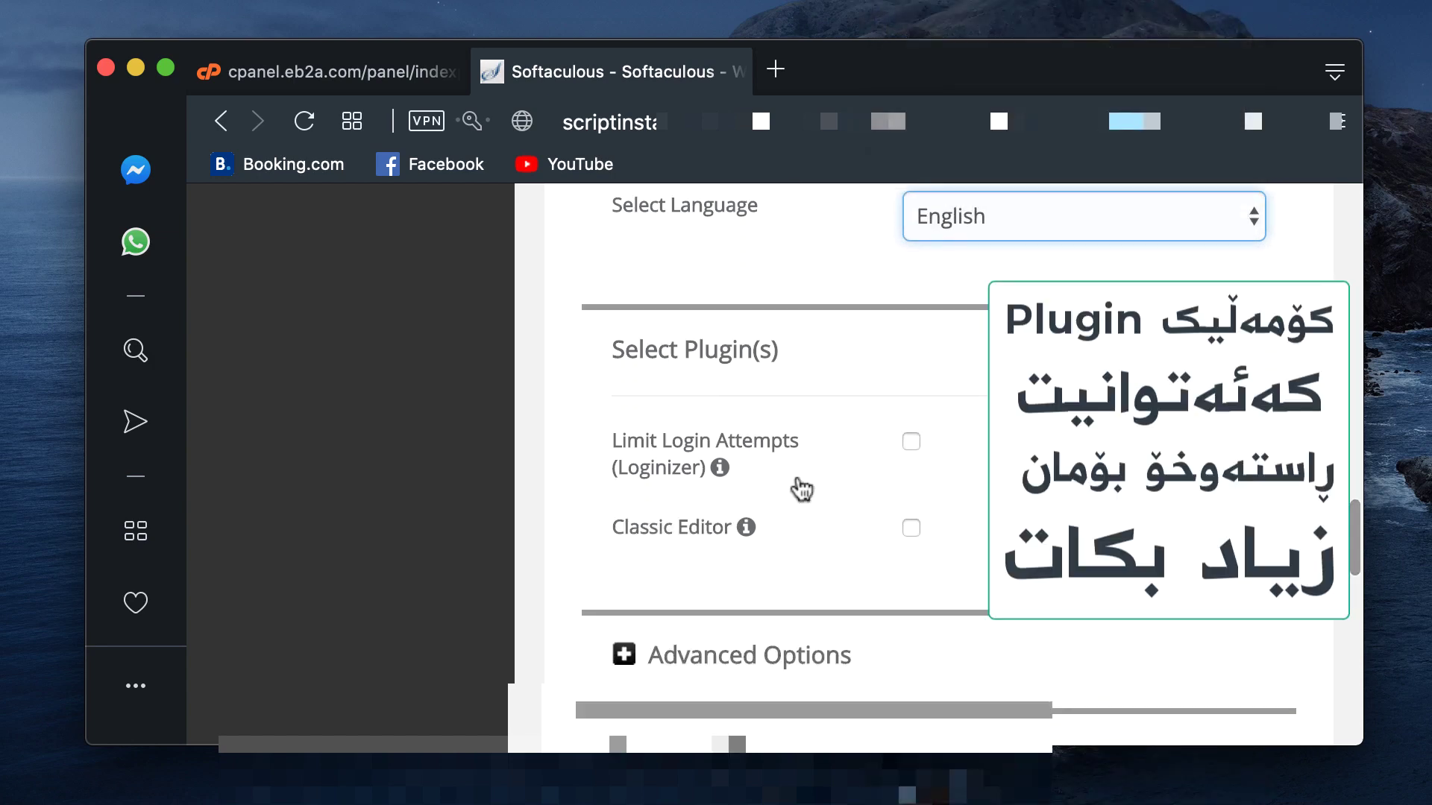
mouse_move(721, 469)
left_click(911, 441)
scroll(958, 510, "down", 2)
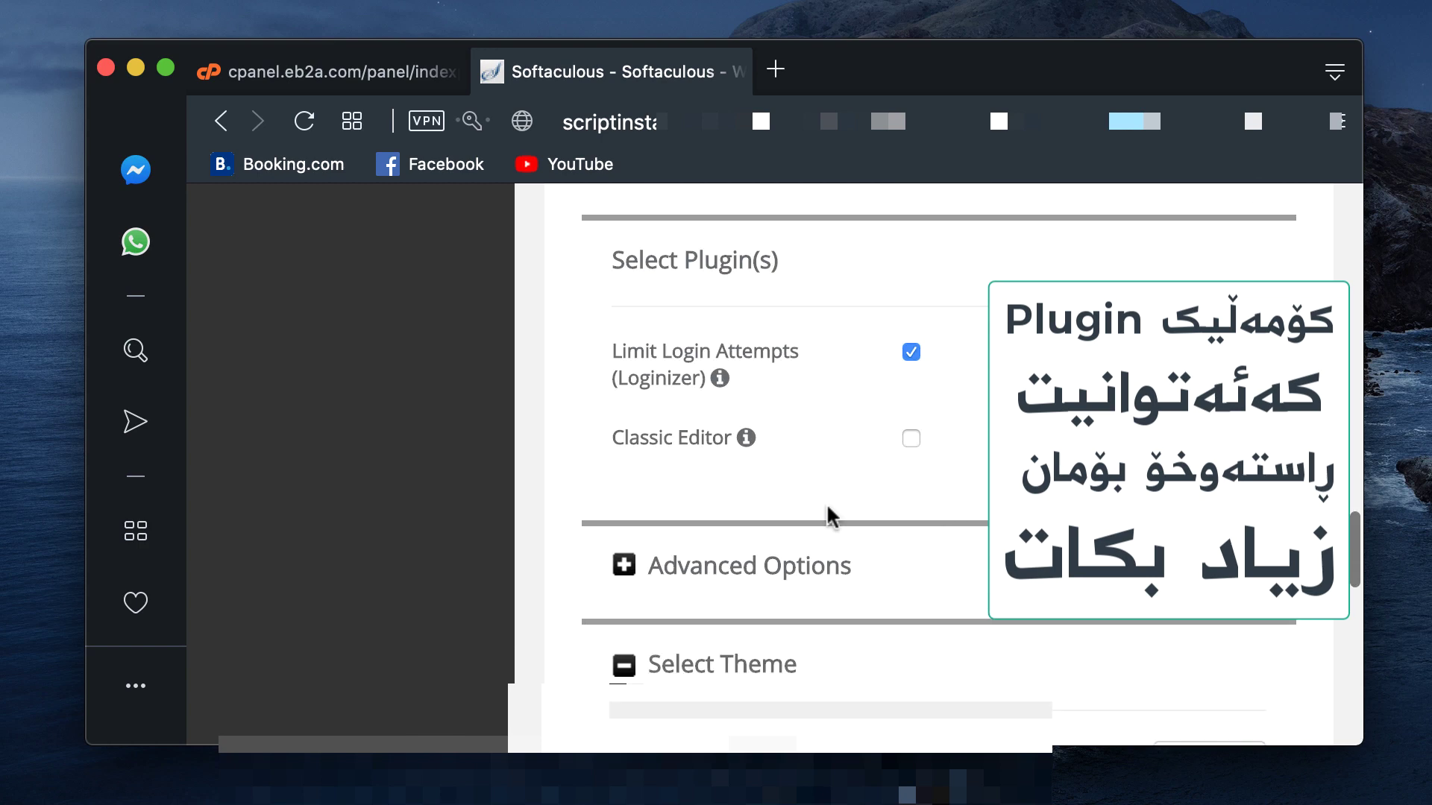
mouse_move(747, 443)
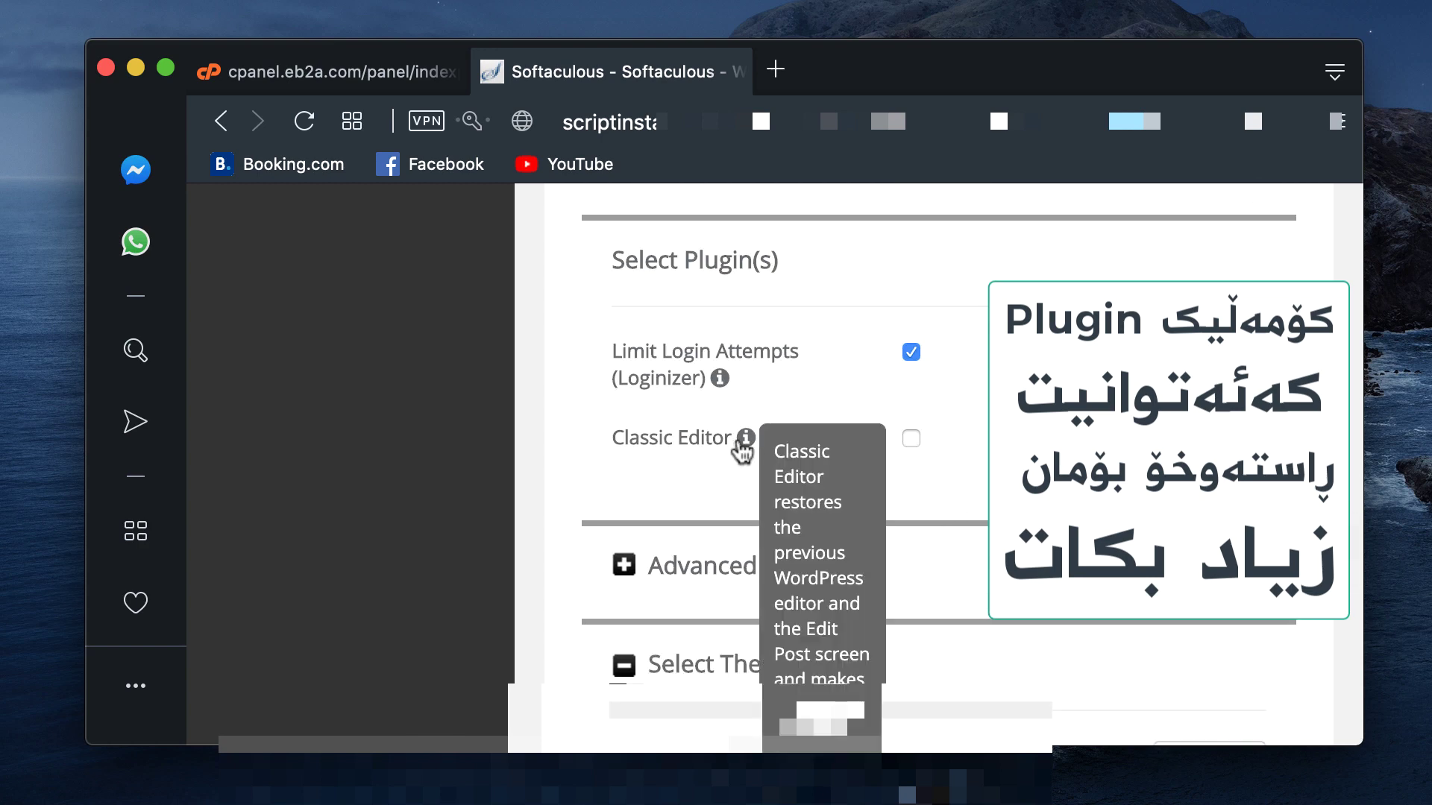
scroll(873, 492, "down", 2)
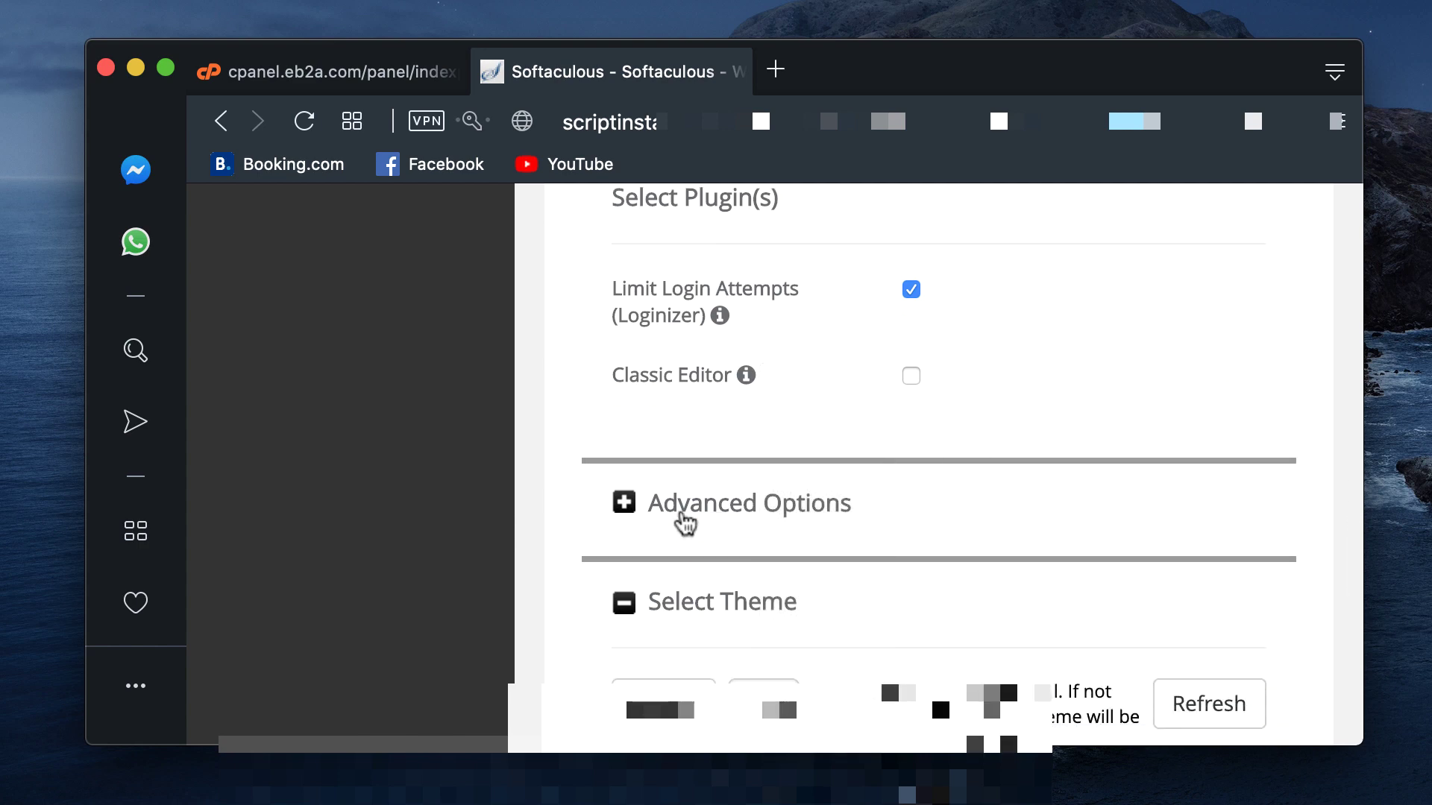
Step: Expand Advanced Options and switch on Auto Upgrade for WordPress plugins and themes
left_click(678, 519)
scroll(675, 555, "down", 6)
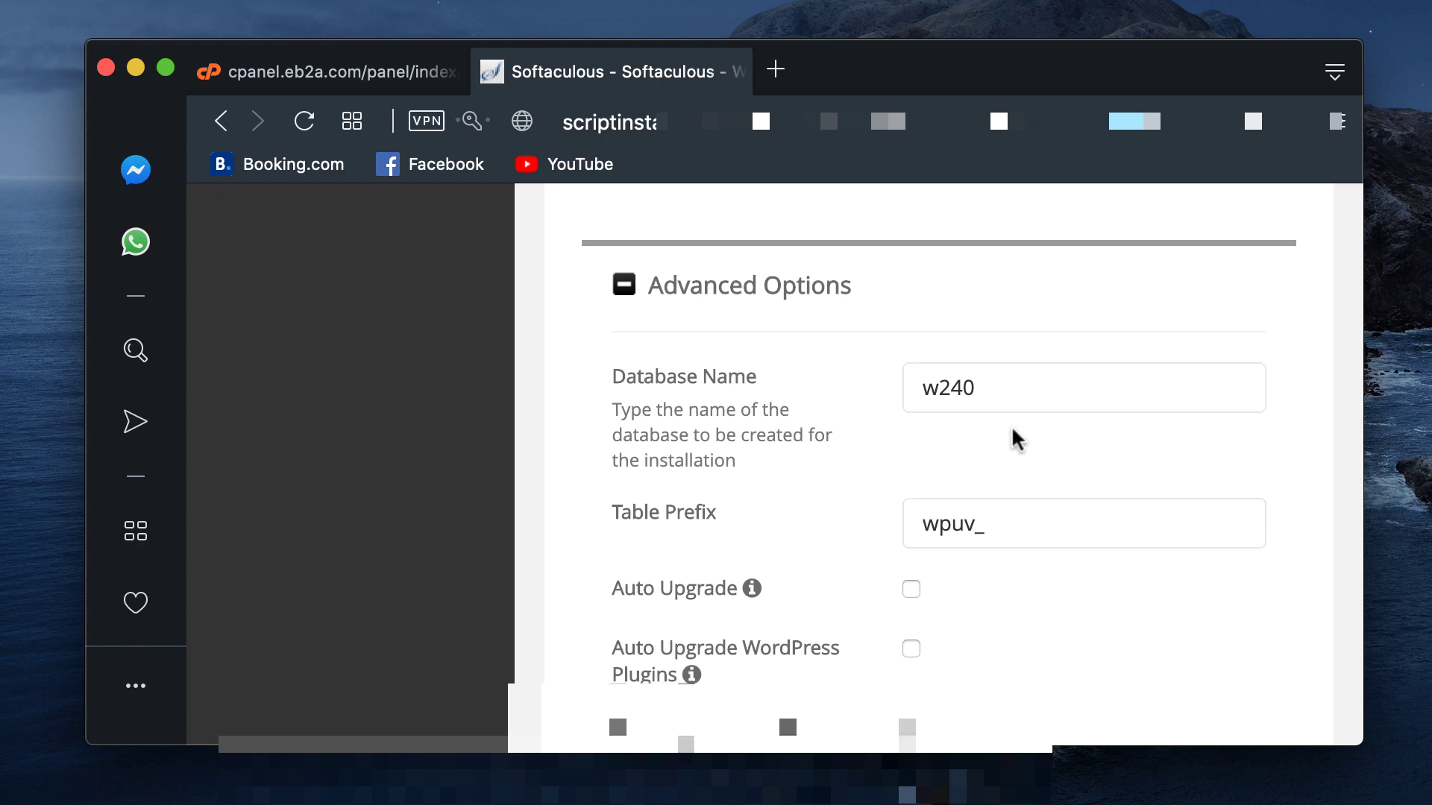
scroll(1011, 425, "down", 4)
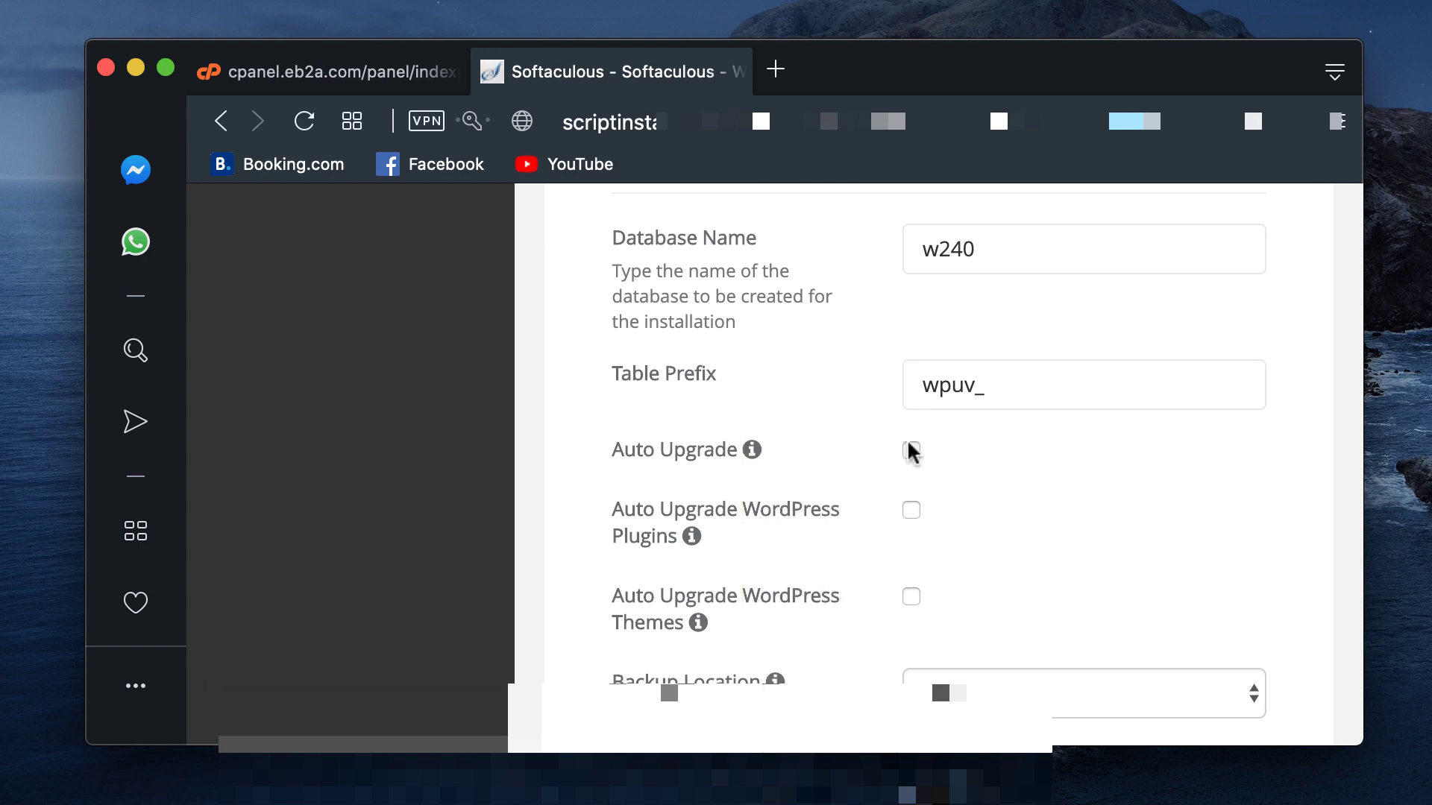
scroll(891, 489, "down", 2)
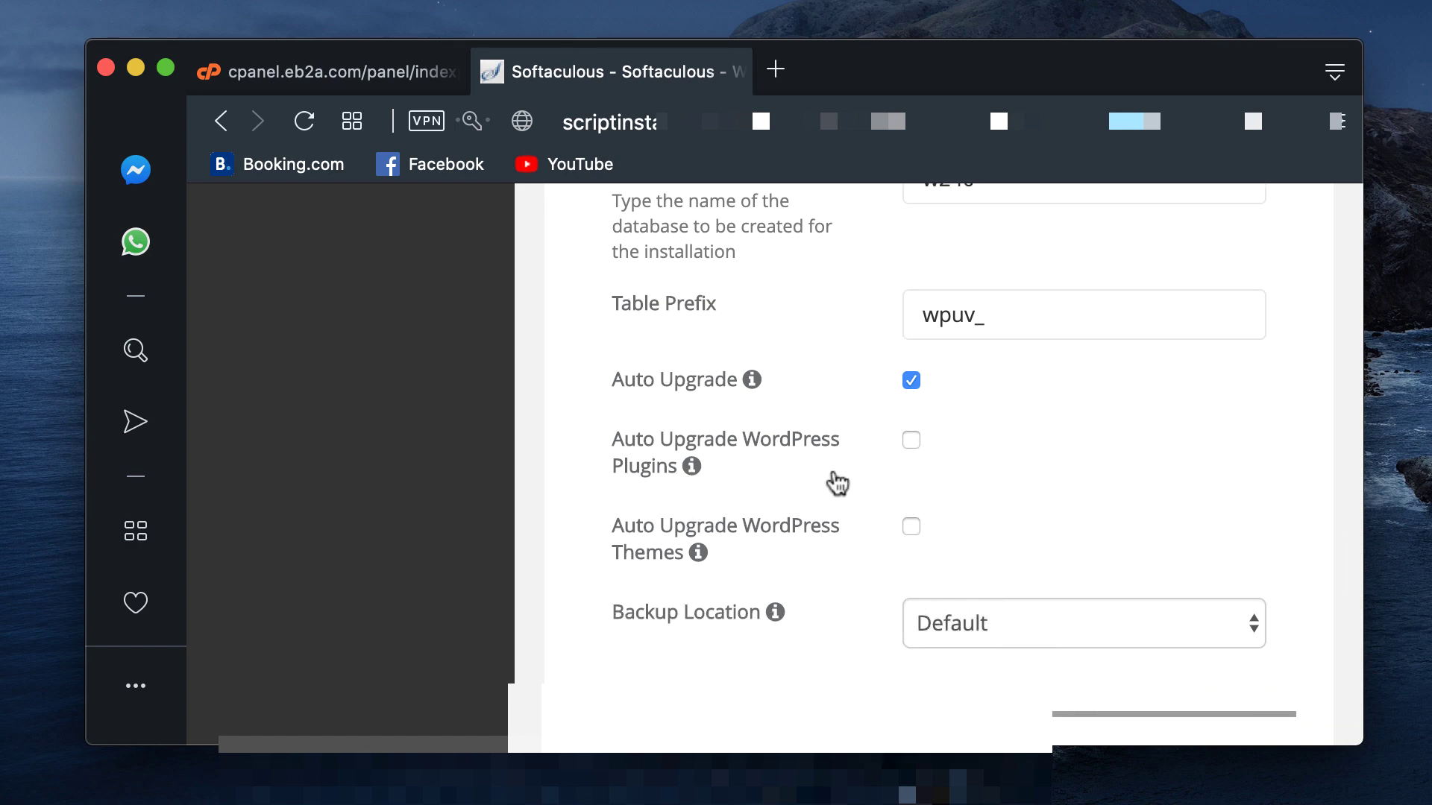
scroll(858, 485, "down", 1)
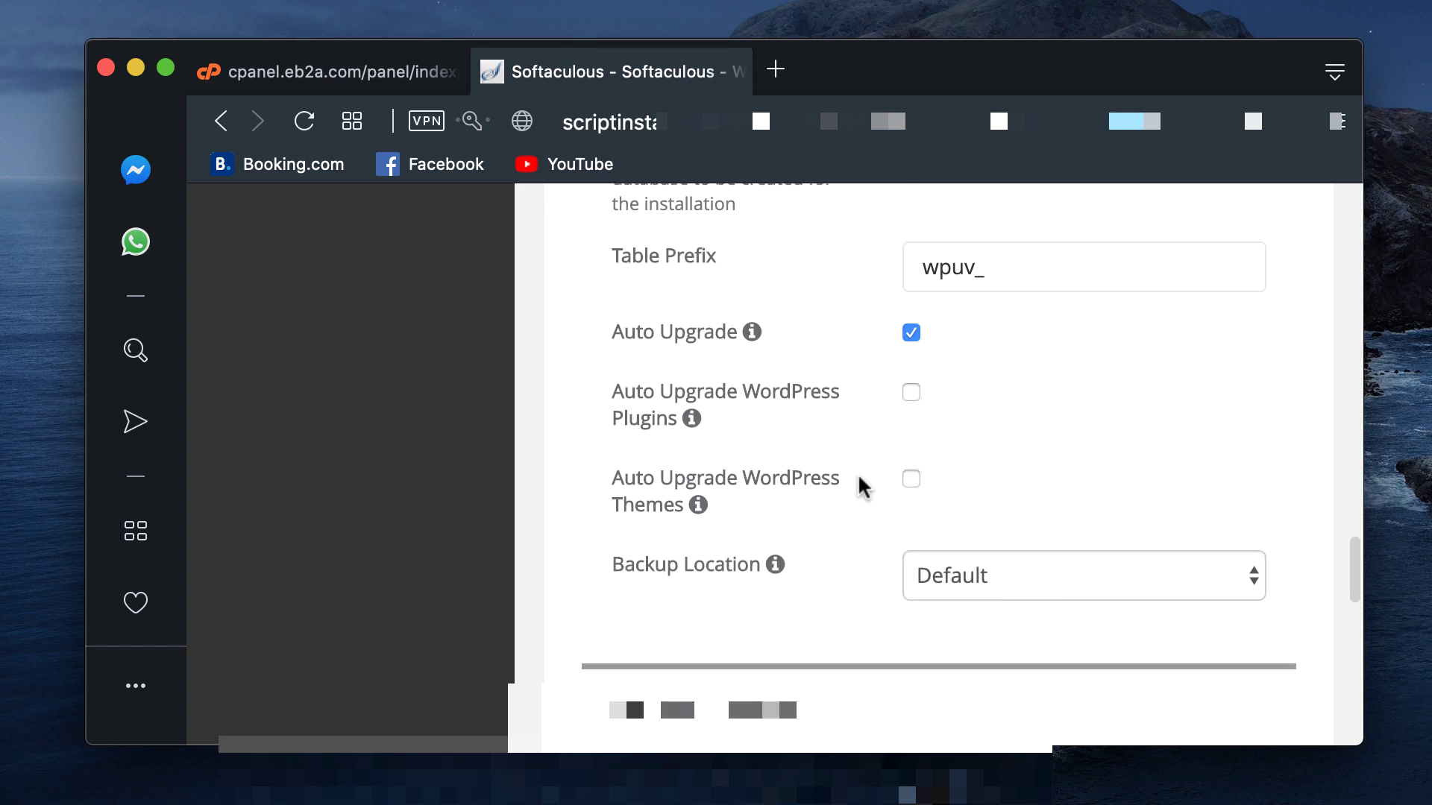
left_click(911, 394)
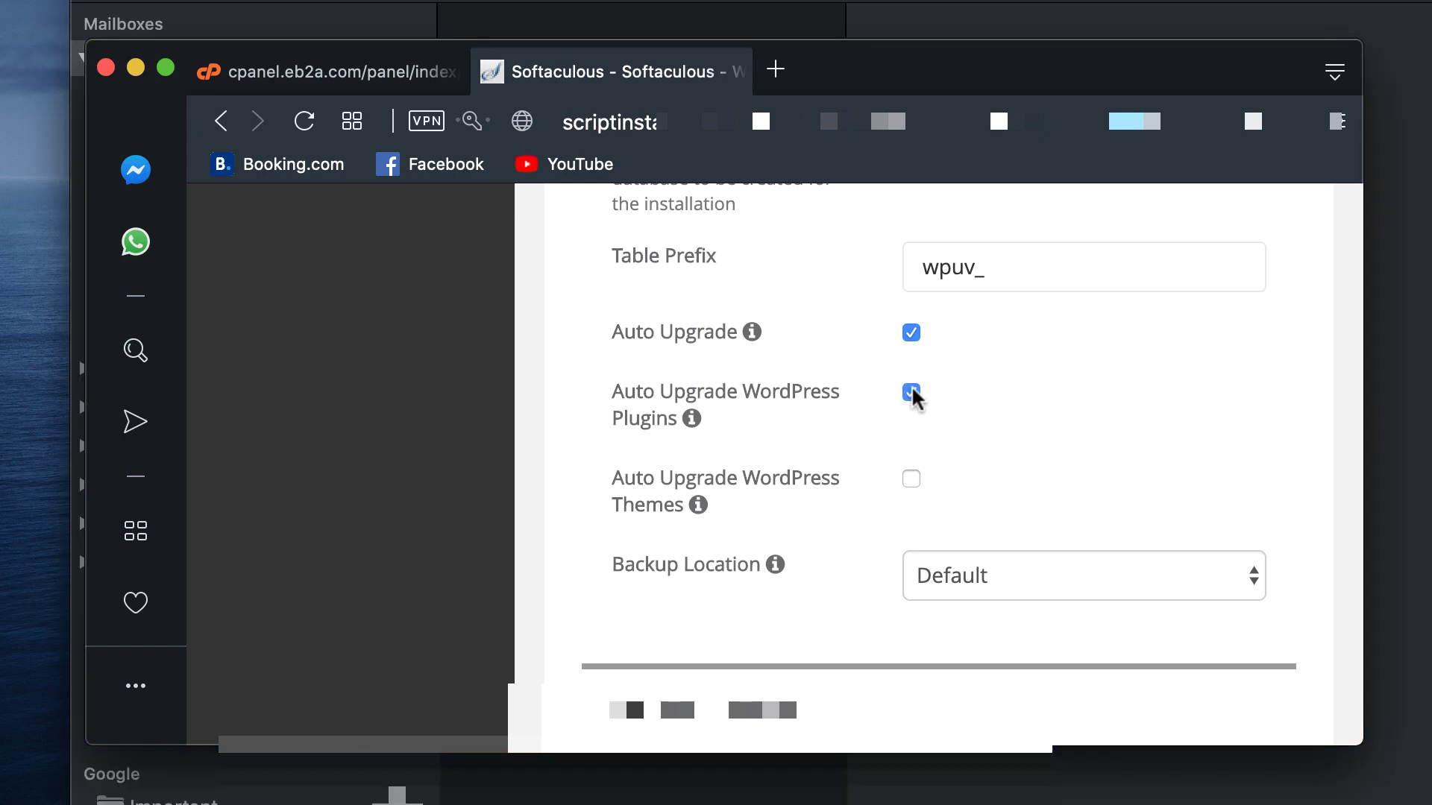
left_click(911, 480)
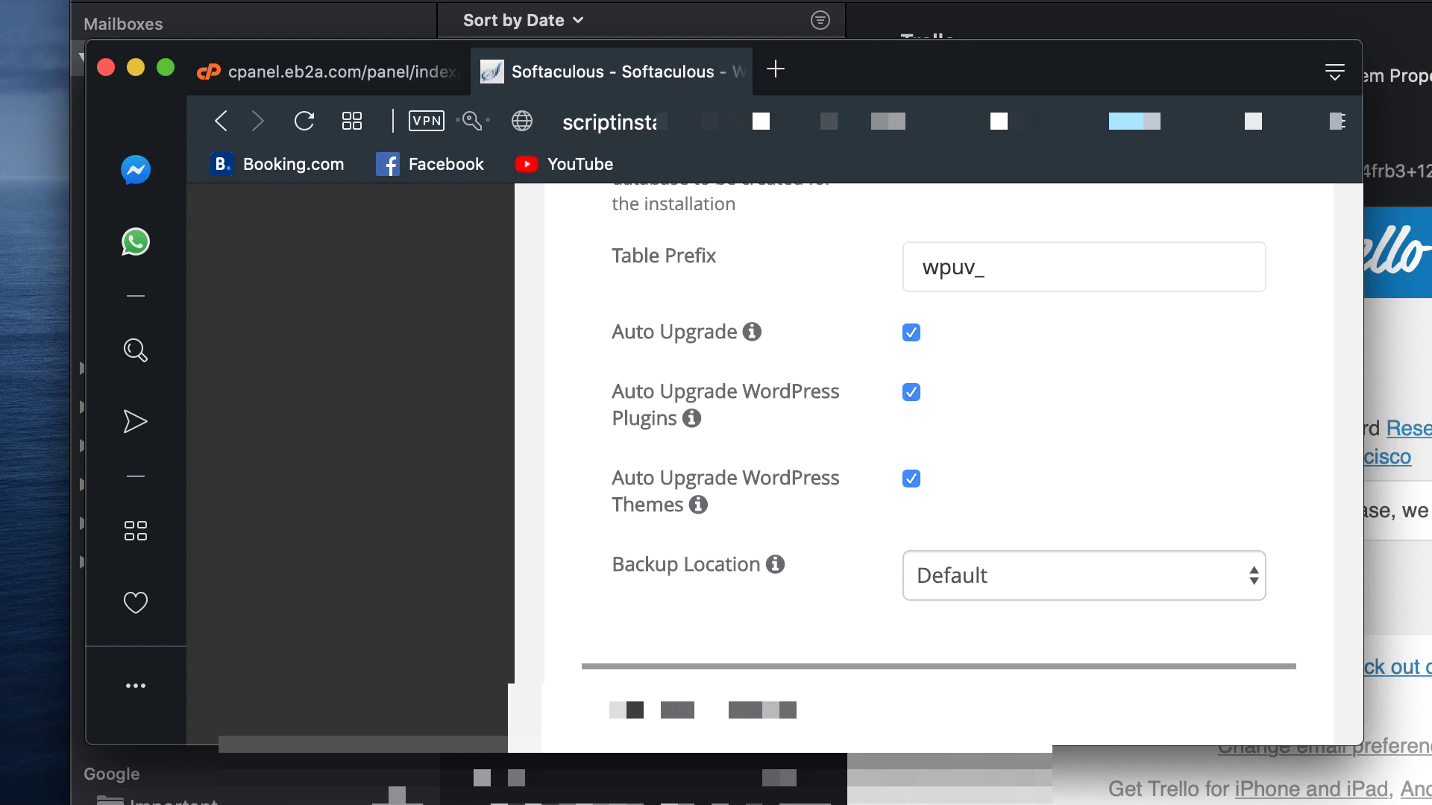
key("super+alt+h")
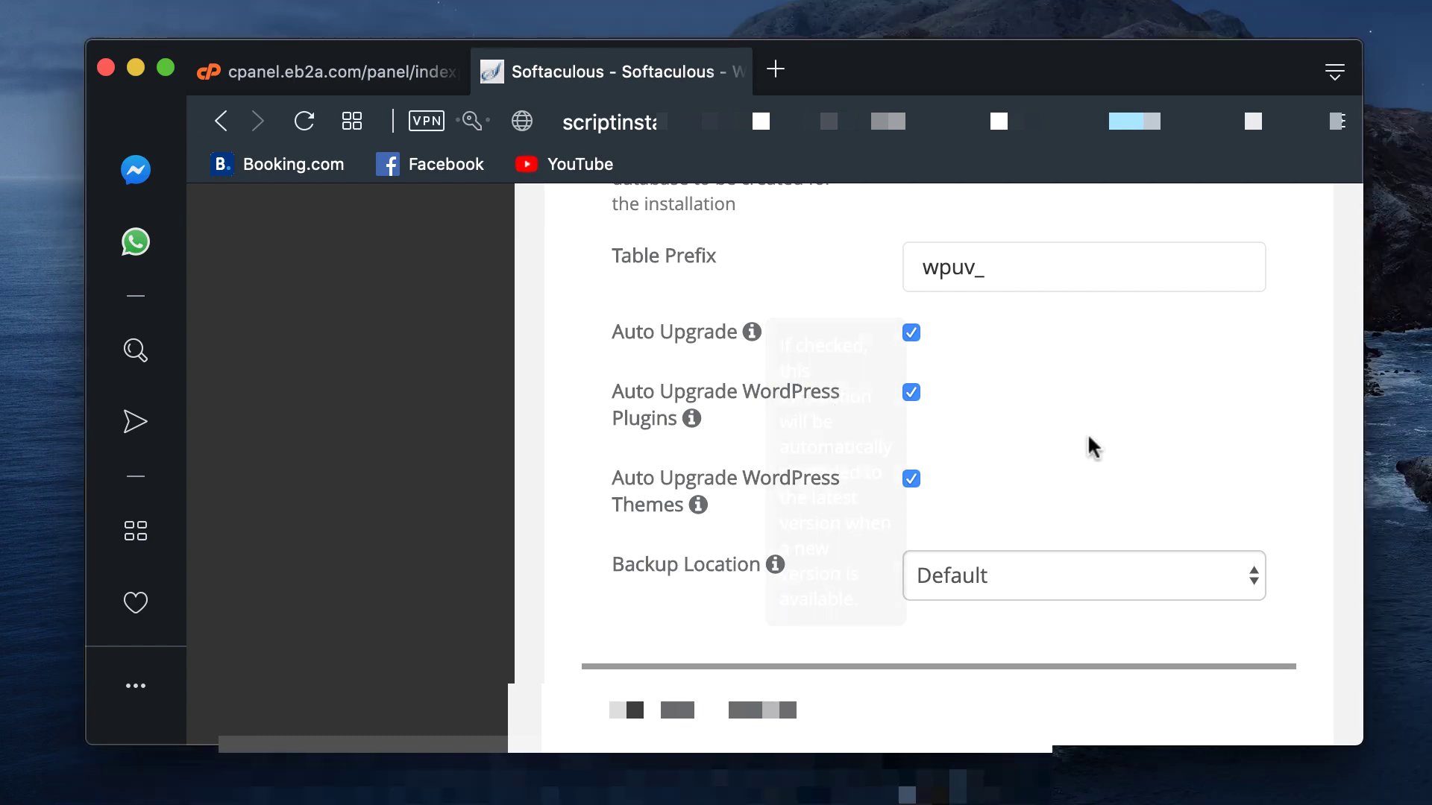
Step: Leave Select Theme unset and click Install to start the WordPress installation
scroll(1092, 446, "down", 5)
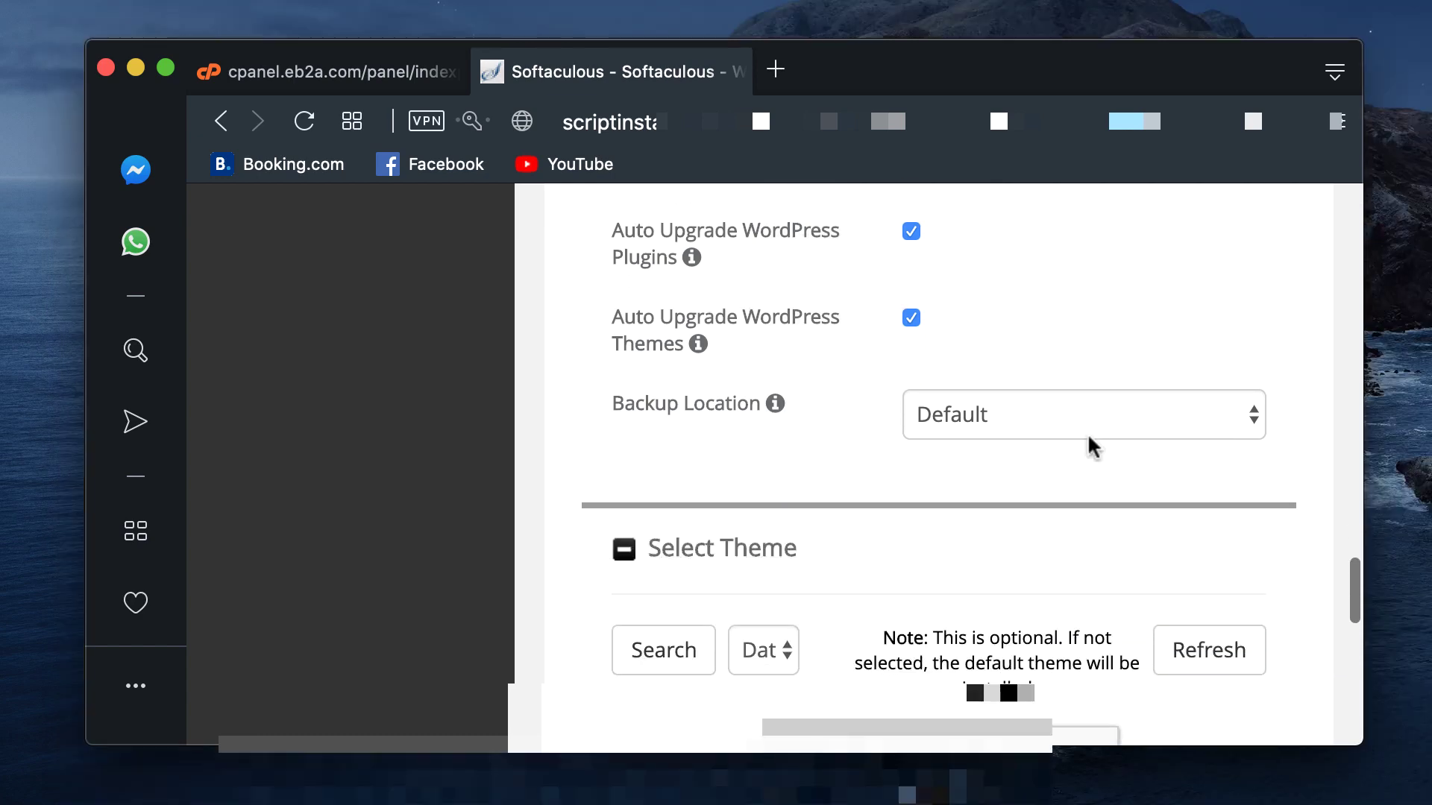
scroll(1068, 489, "down", 7)
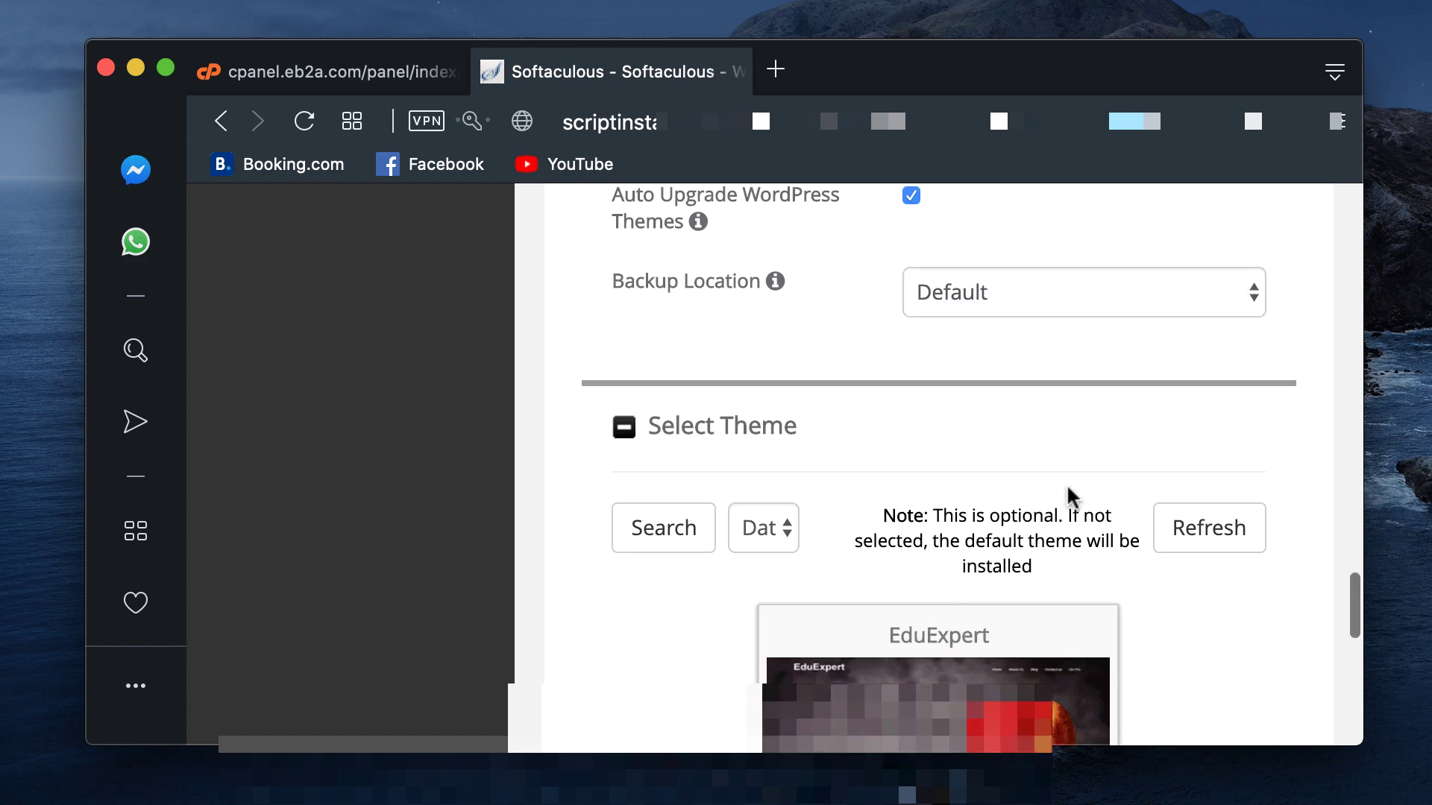
scroll(1055, 412, "down", 15)
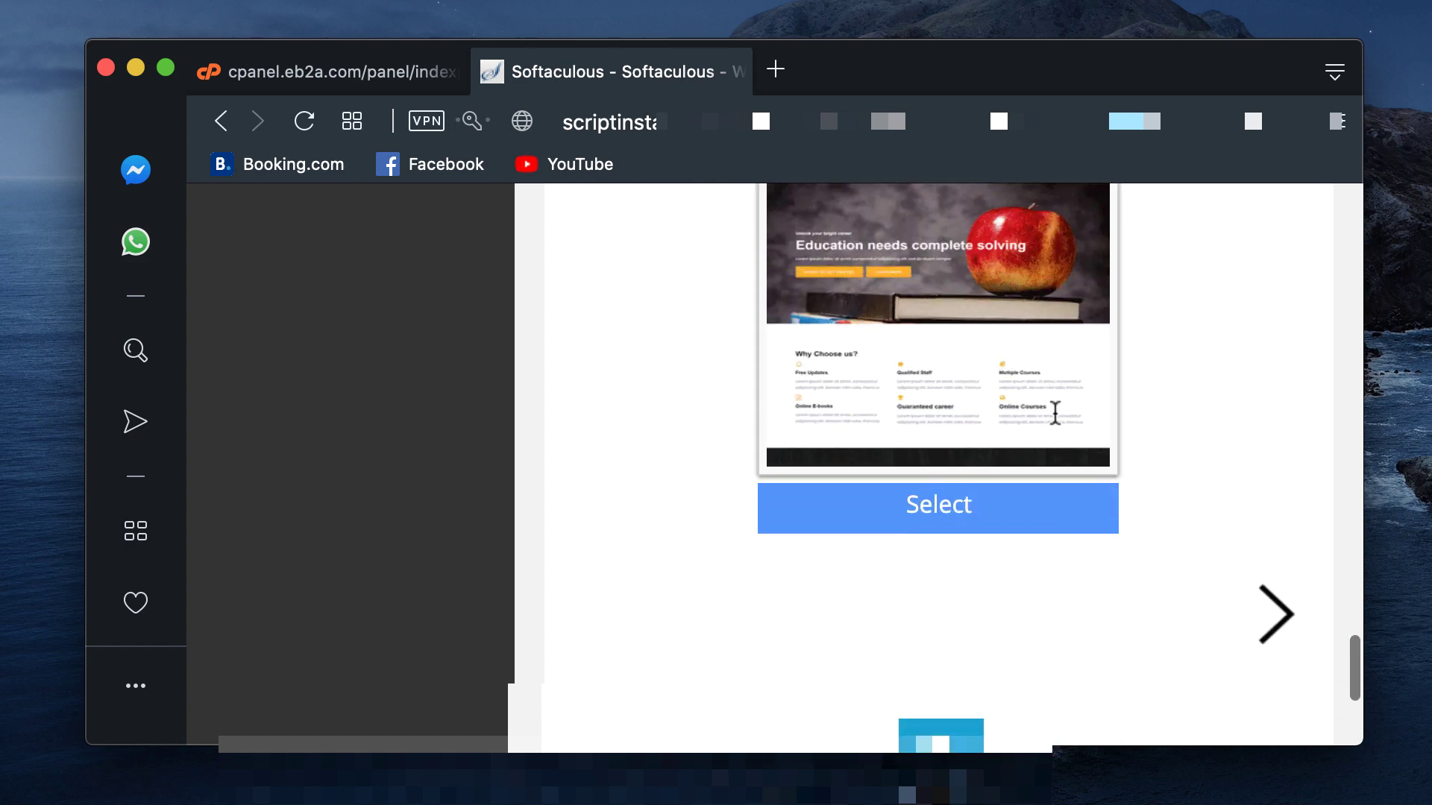
scroll(1058, 418, "up", 8)
scroll(1057, 425, "up", 6)
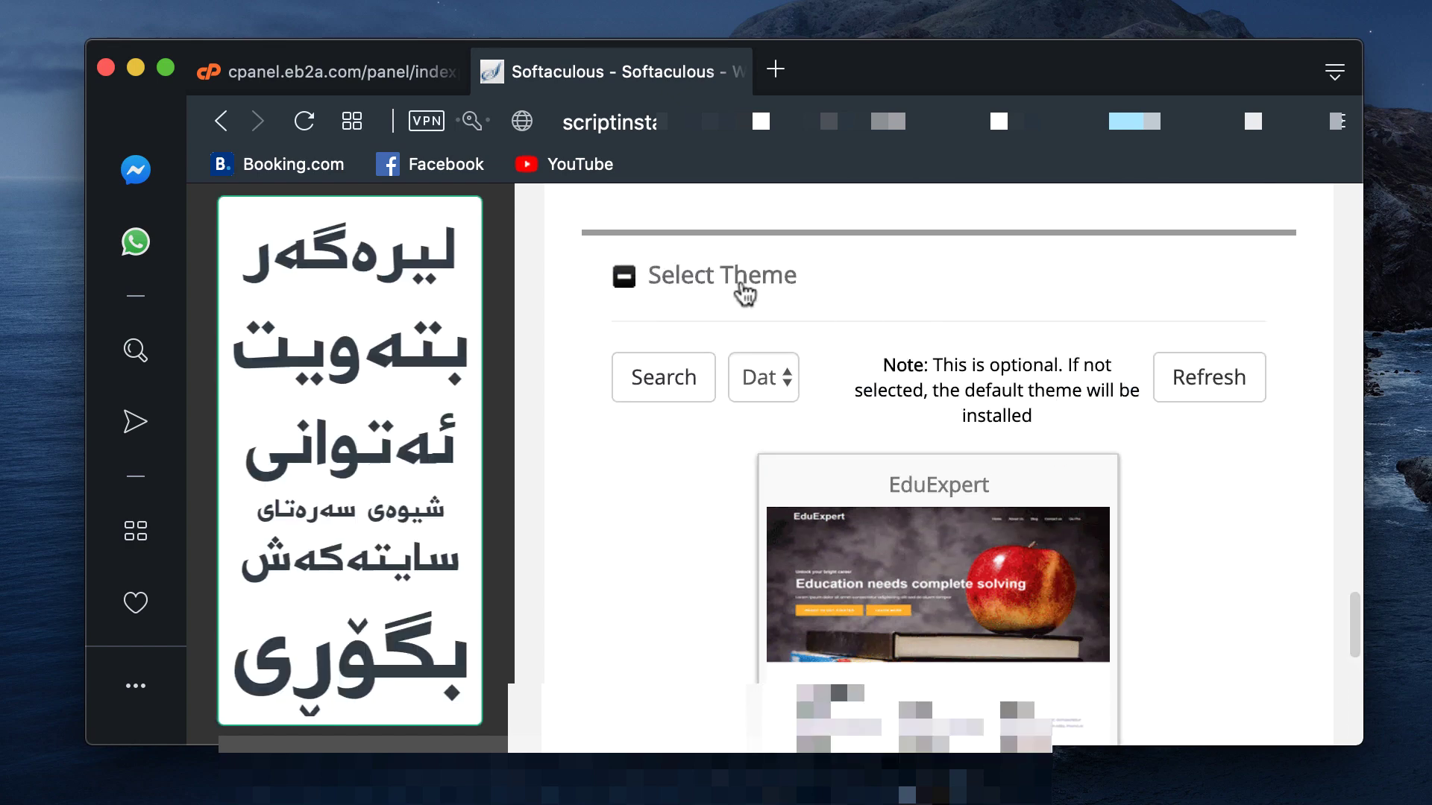
scroll(818, 322, "down", 3)
scroll(818, 323, "down", 10)
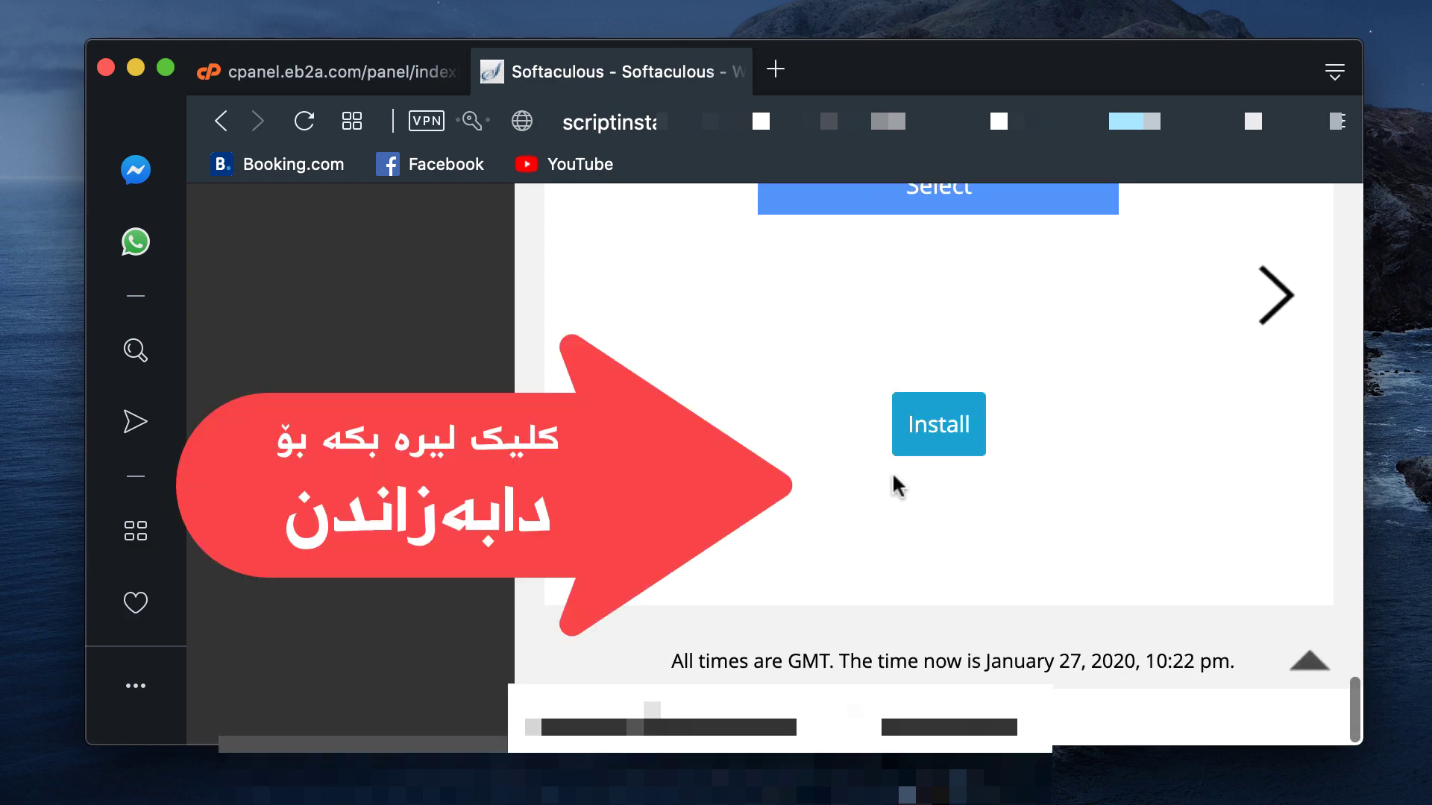
scroll(893, 481, "up", 2)
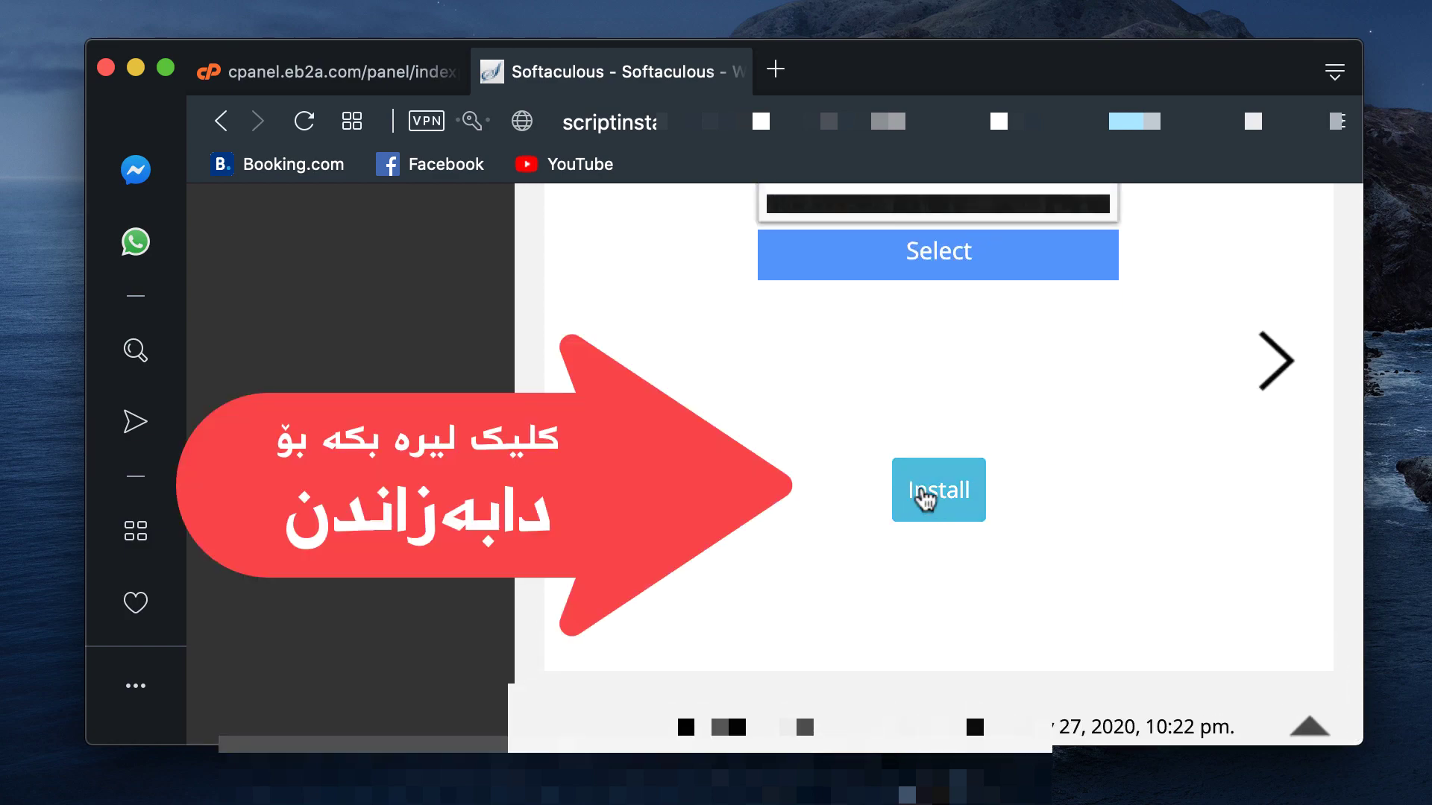
left_click(919, 493)
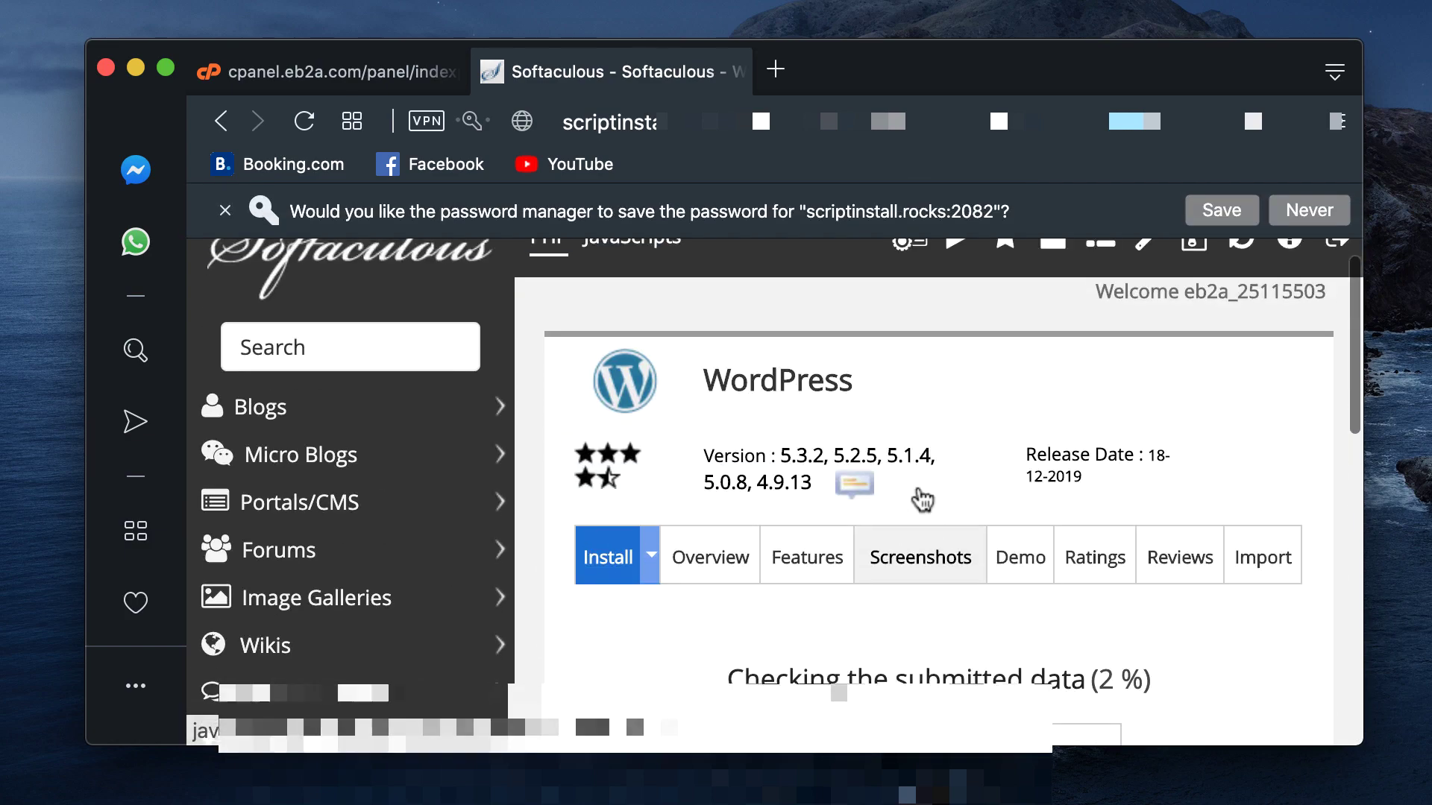
Step: Dismiss the browser's save-password offer and review the Congratulations message for csmstore20.eb2a.com
scroll(921, 499, "down", 3)
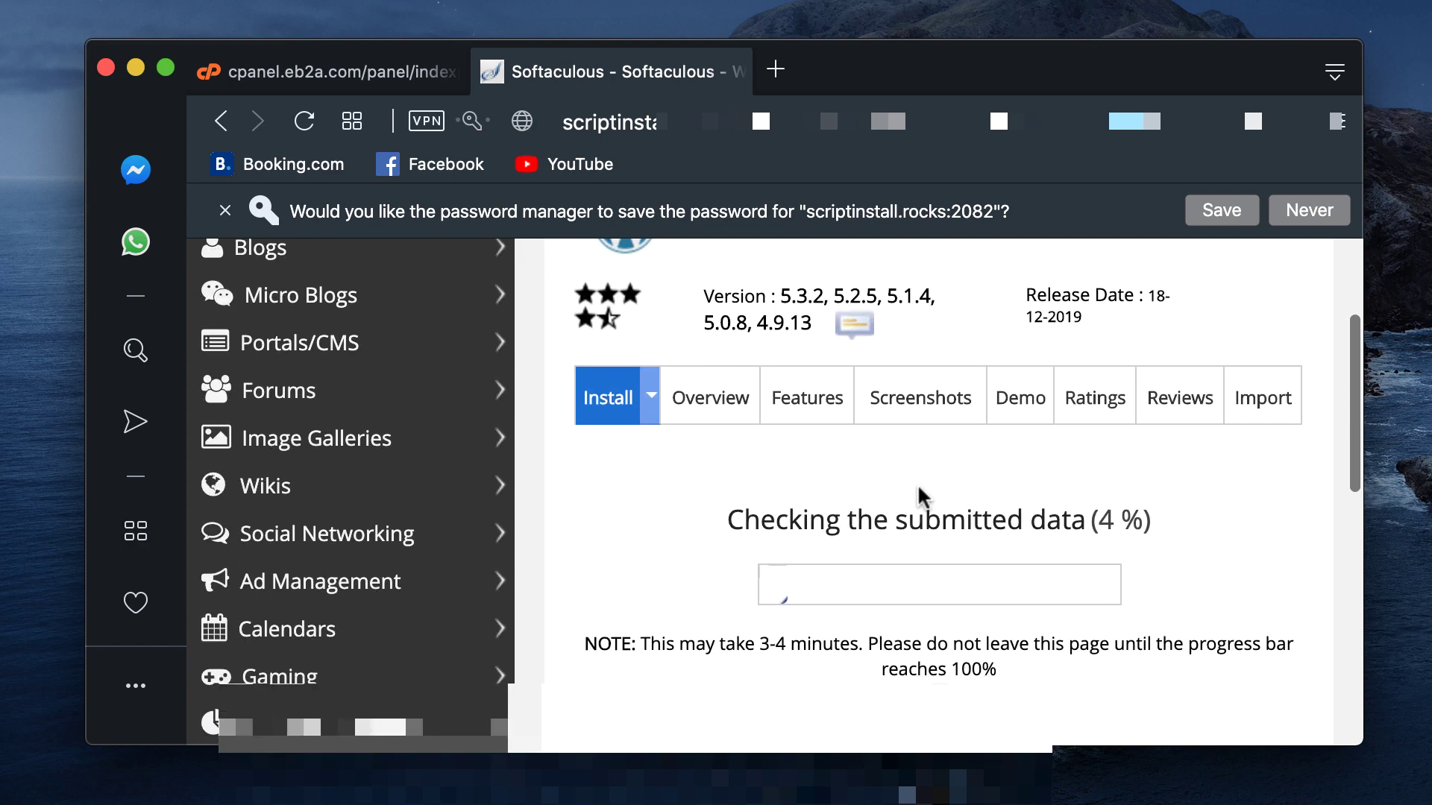
scroll(906, 522, "down", 1)
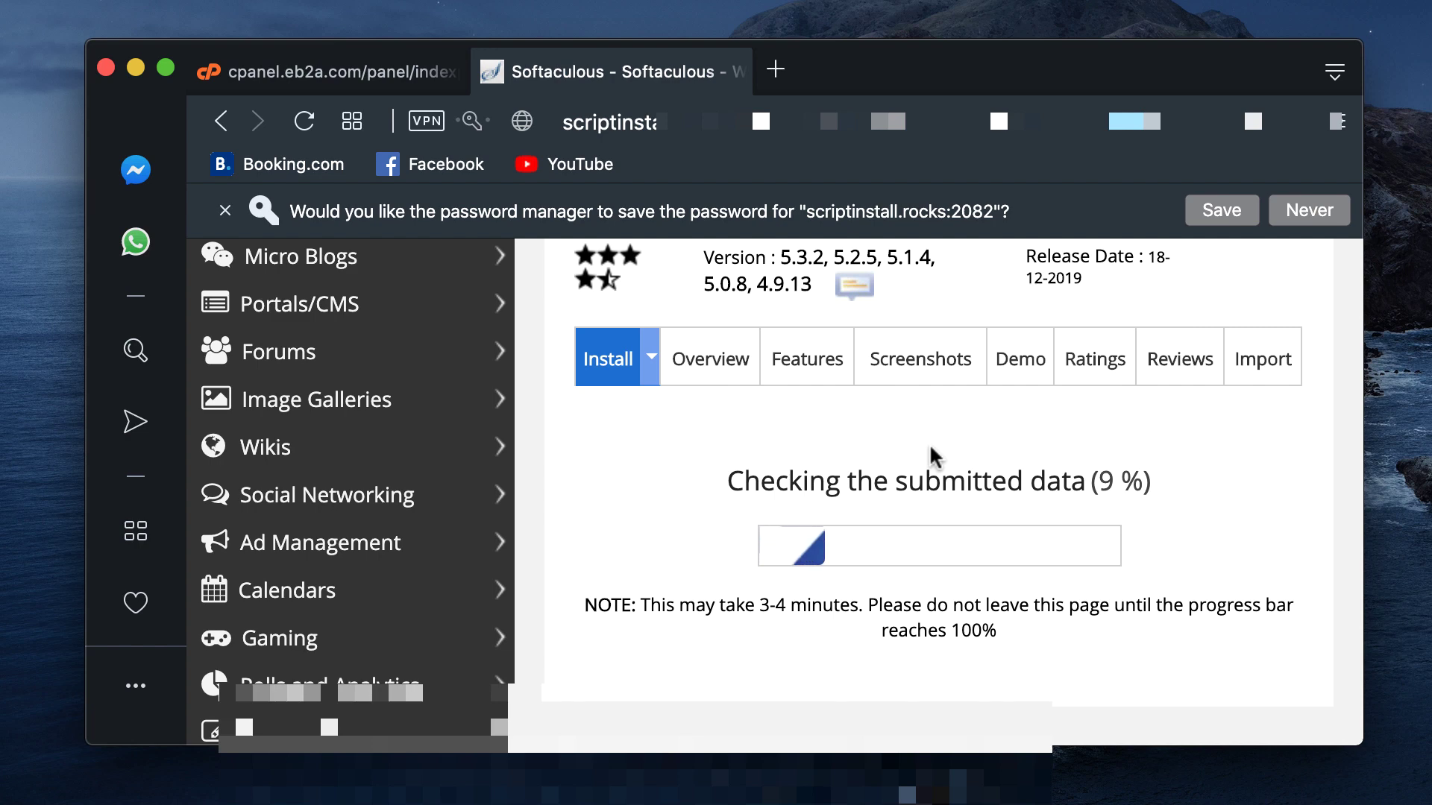
scroll(930, 447, "up", 1)
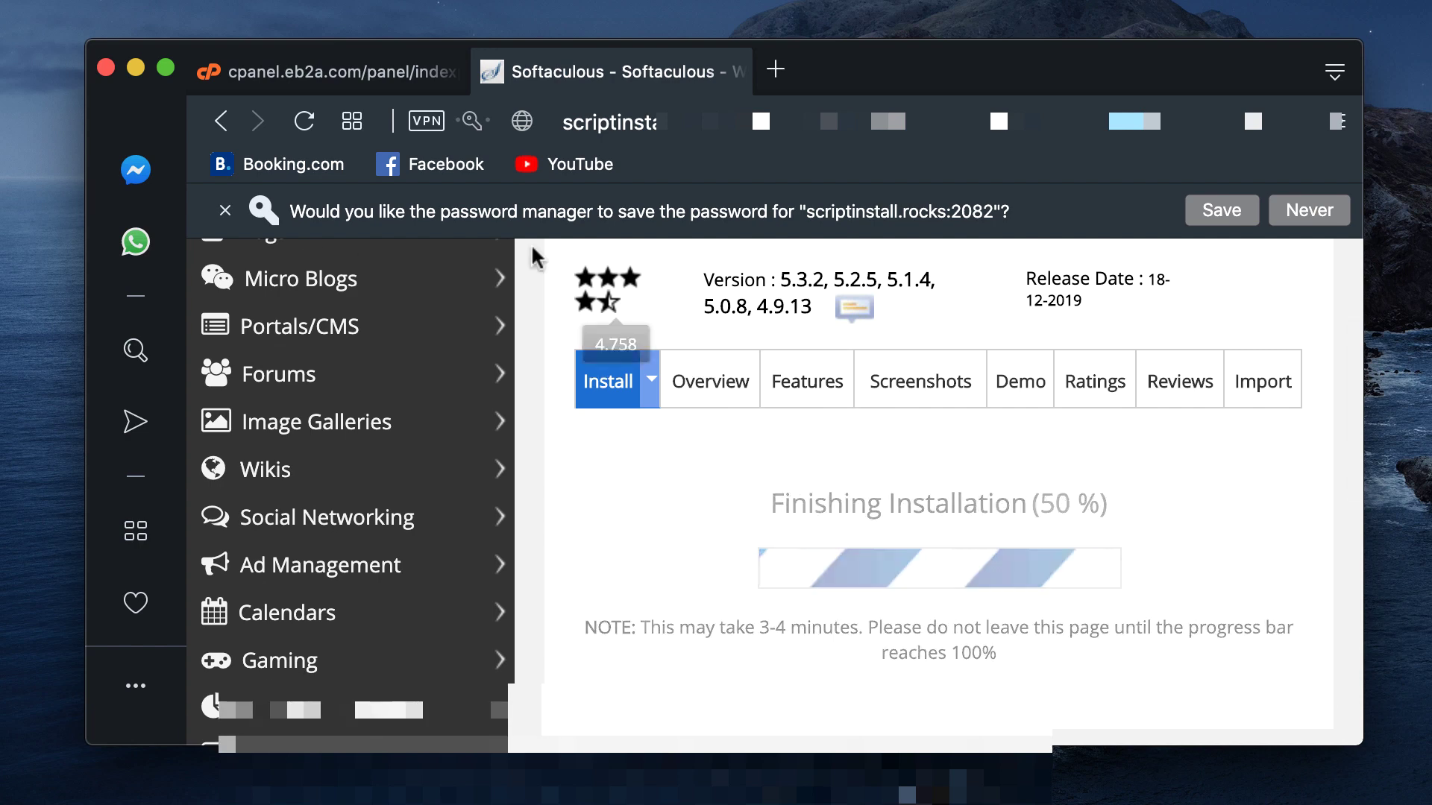
left_click(225, 210)
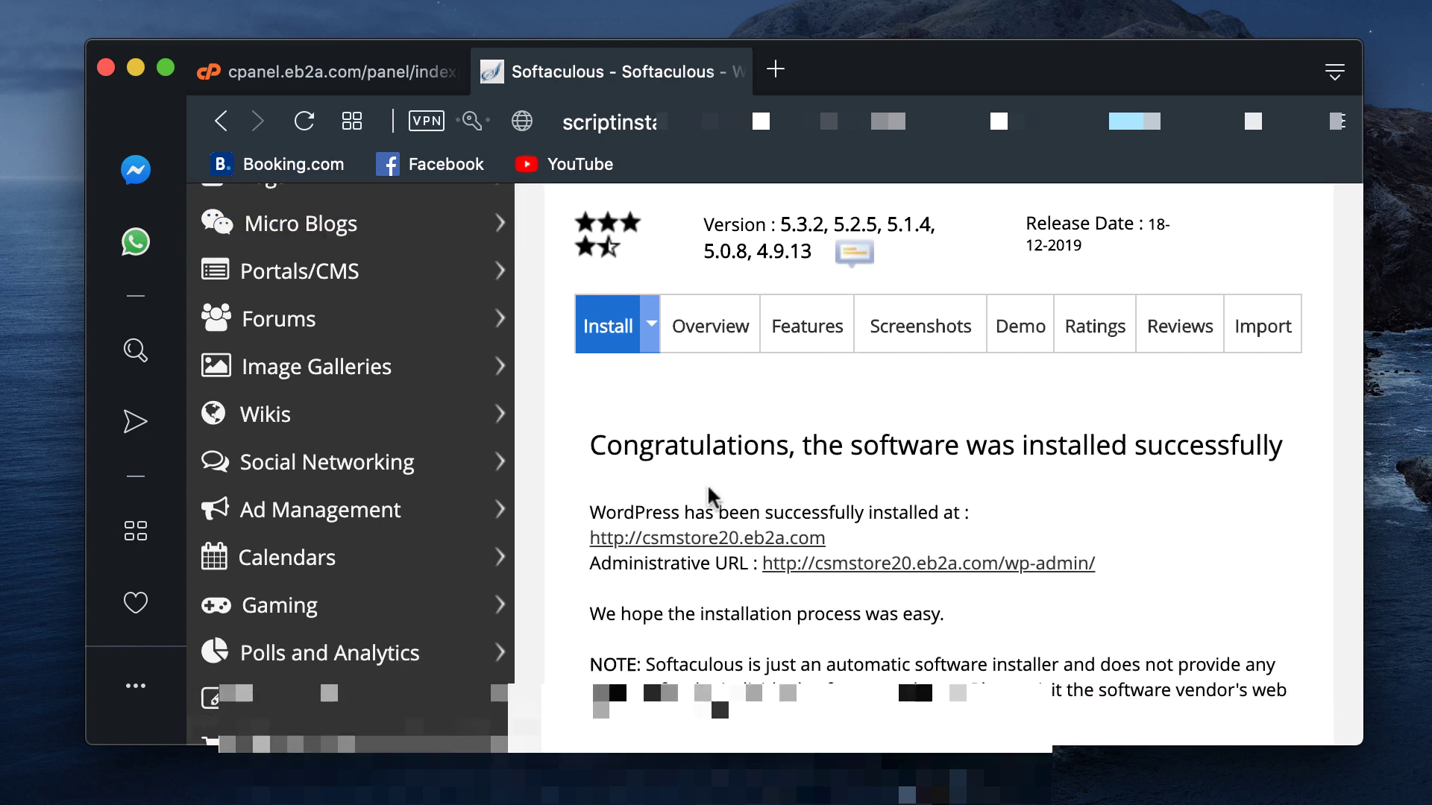
scroll(843, 467, "down", 4)
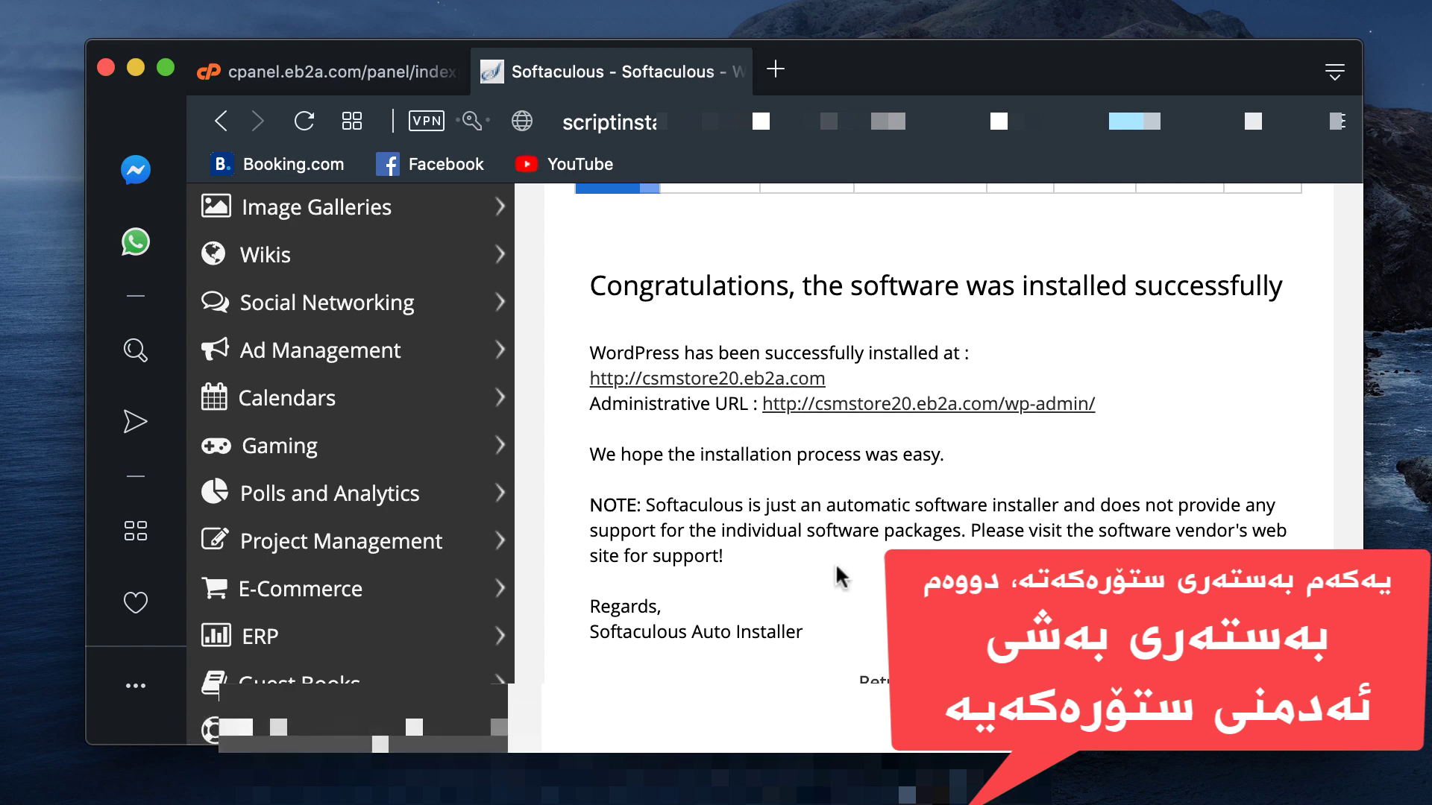
scroll(842, 576, "down", 2)
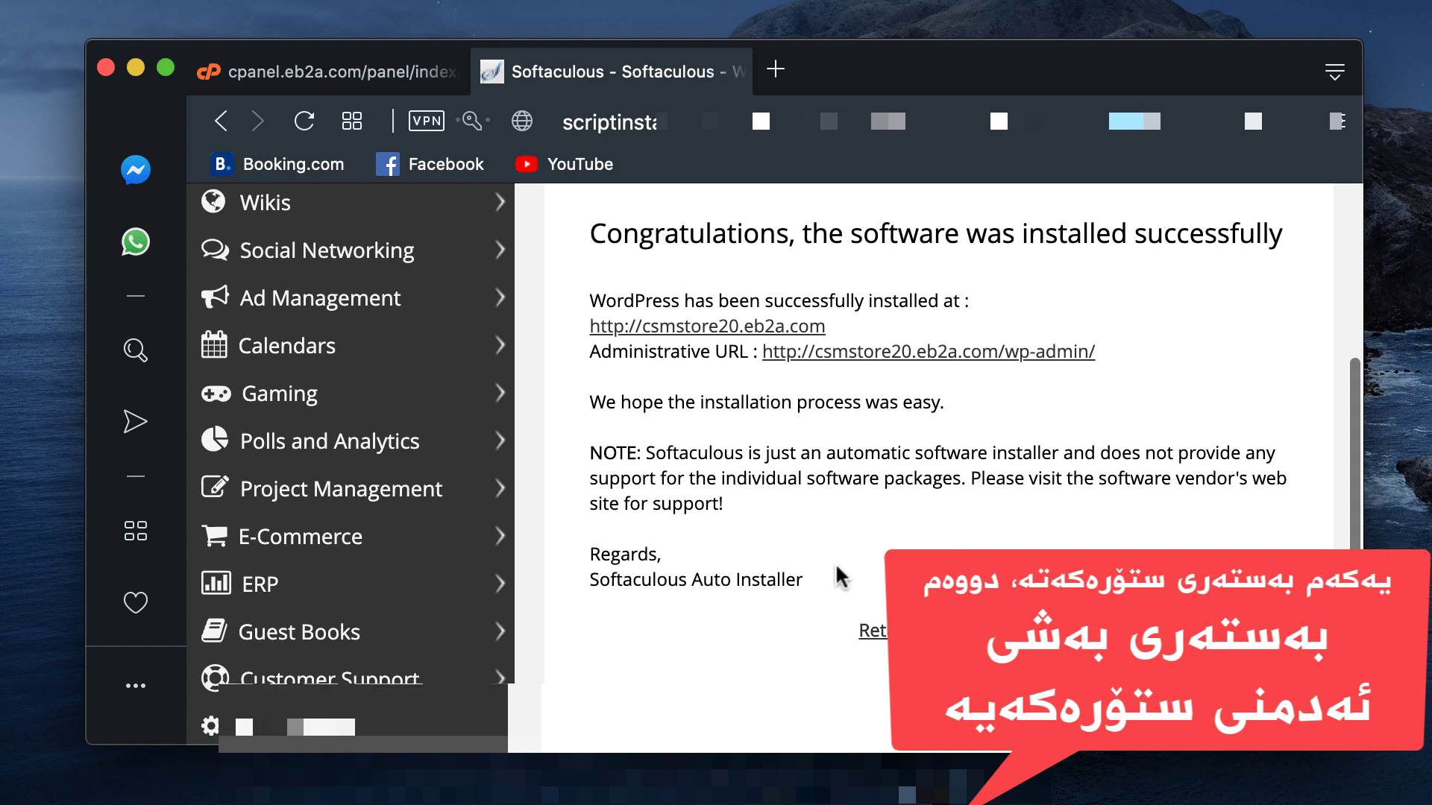
scroll(842, 576, "up", 5)
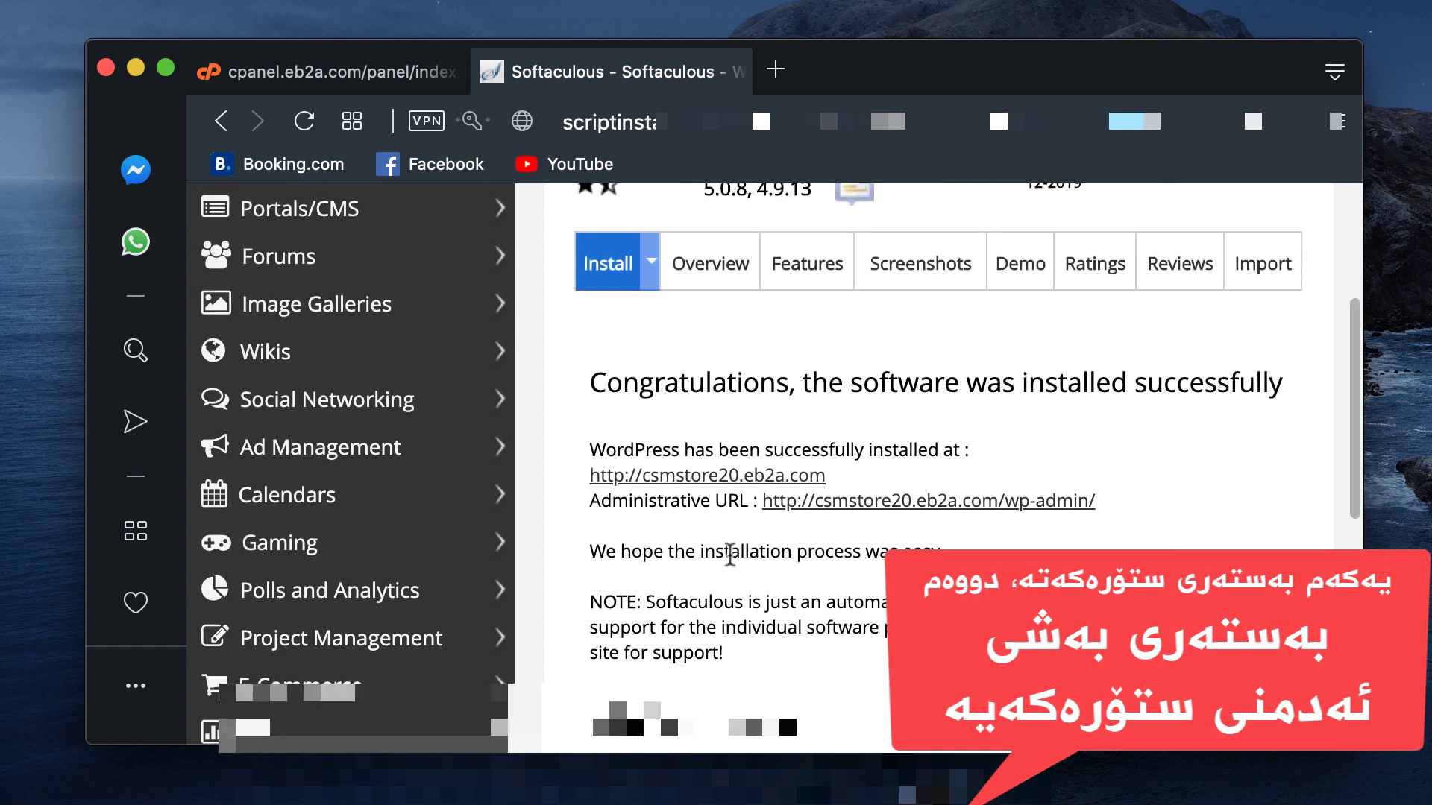
right_click(672, 485)
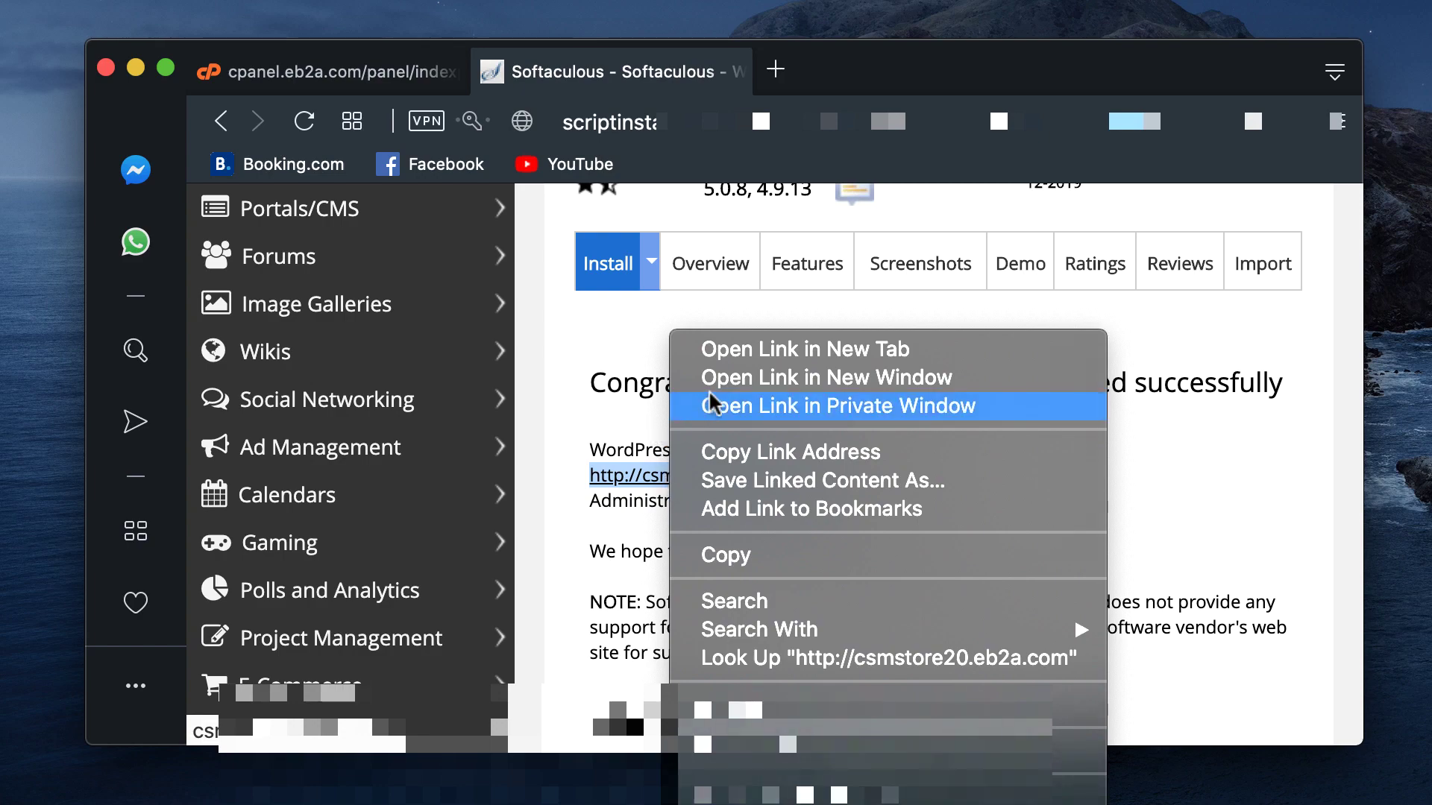
left_click(722, 349)
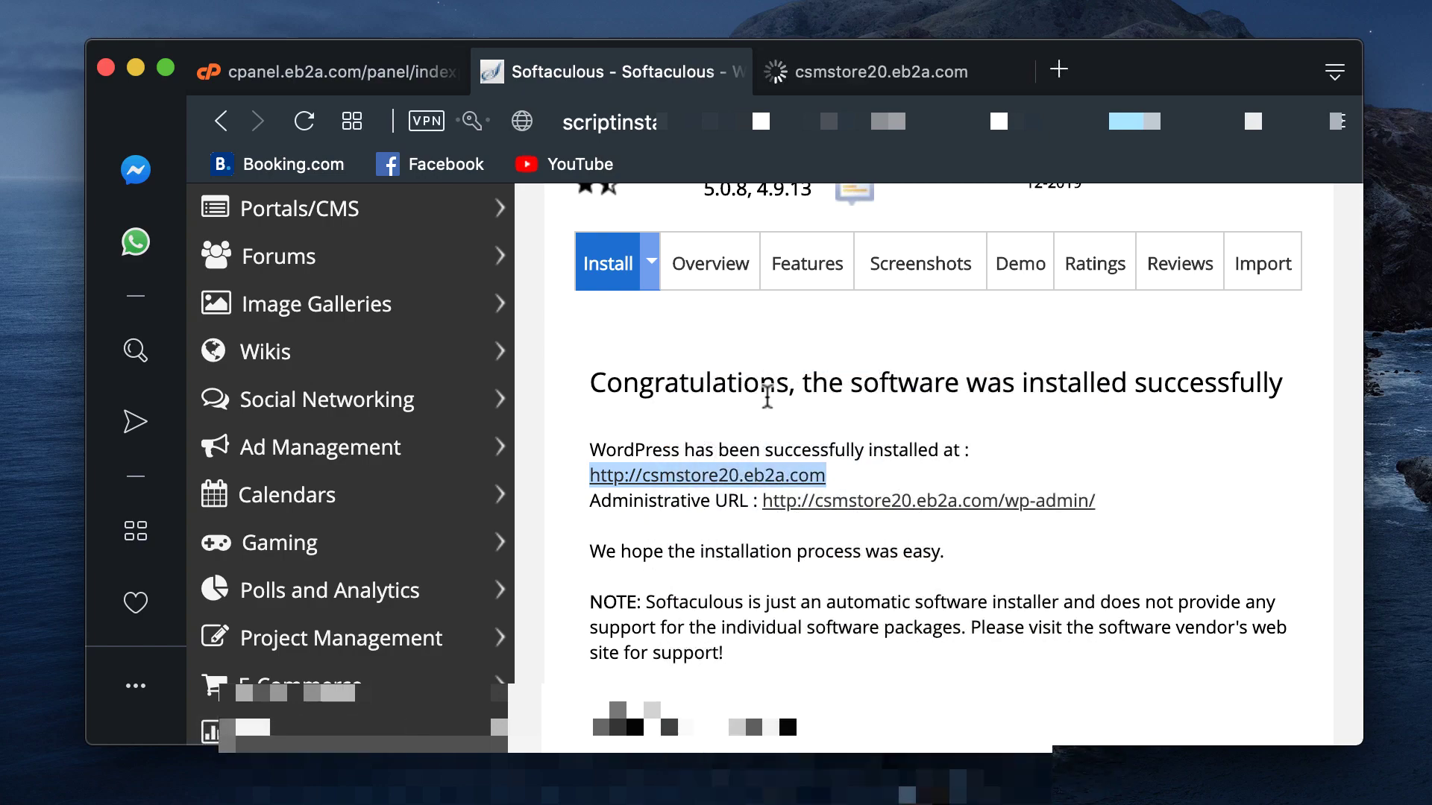
scroll(771, 397, "down", 2)
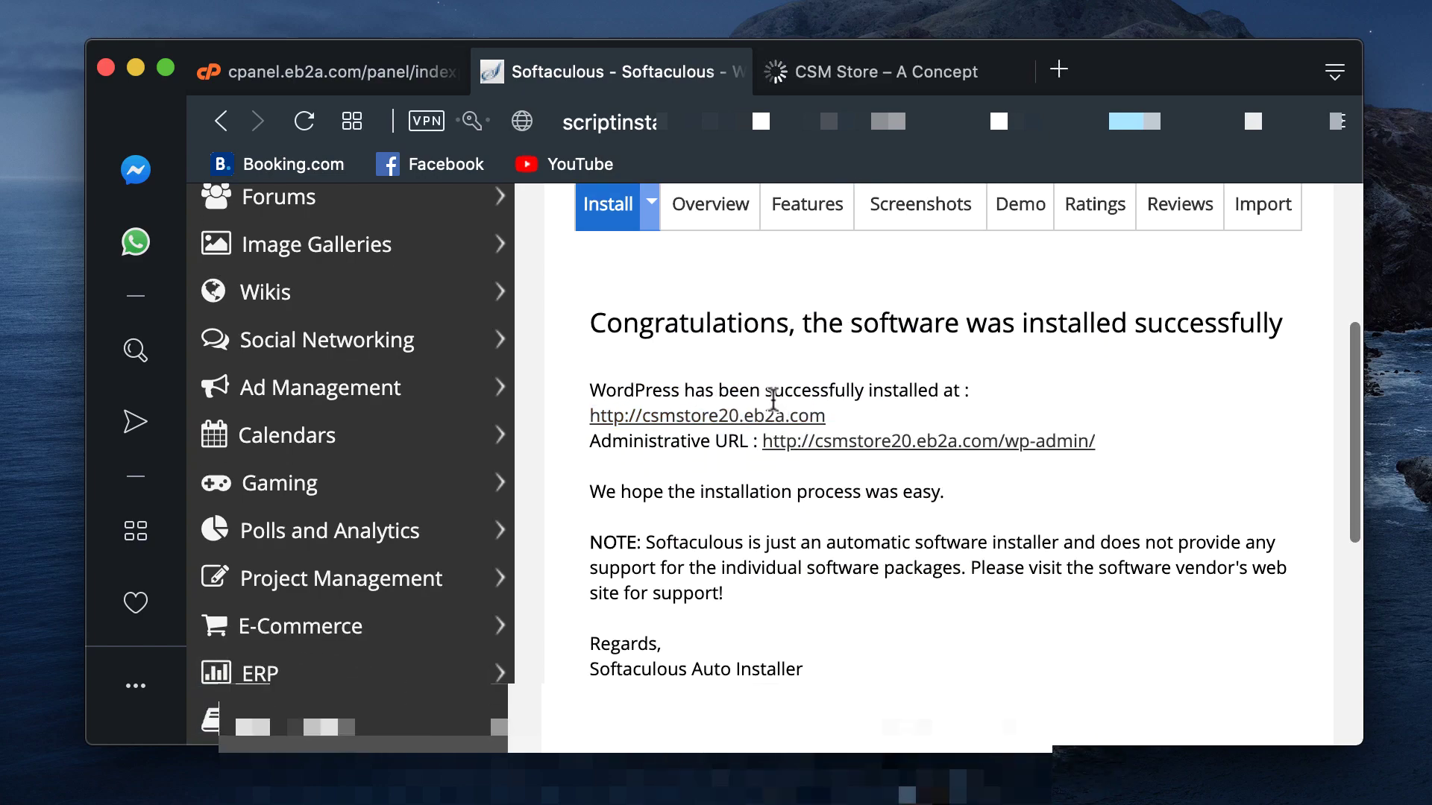
Step: Scroll through the CSM Store homepage with its Hello world! post
left_click(906, 69)
scroll(879, 328, "down", 3)
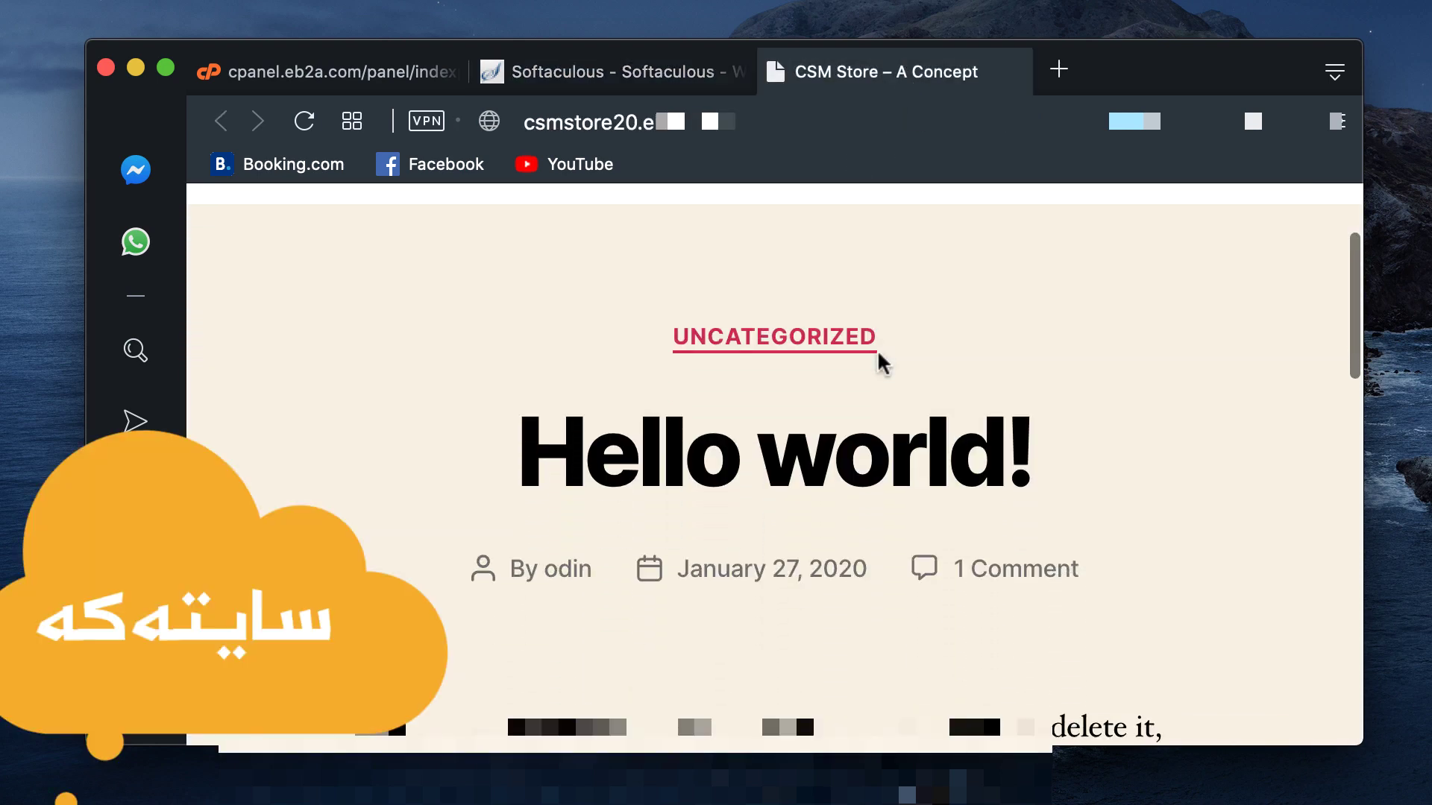
scroll(879, 357, "up", 3)
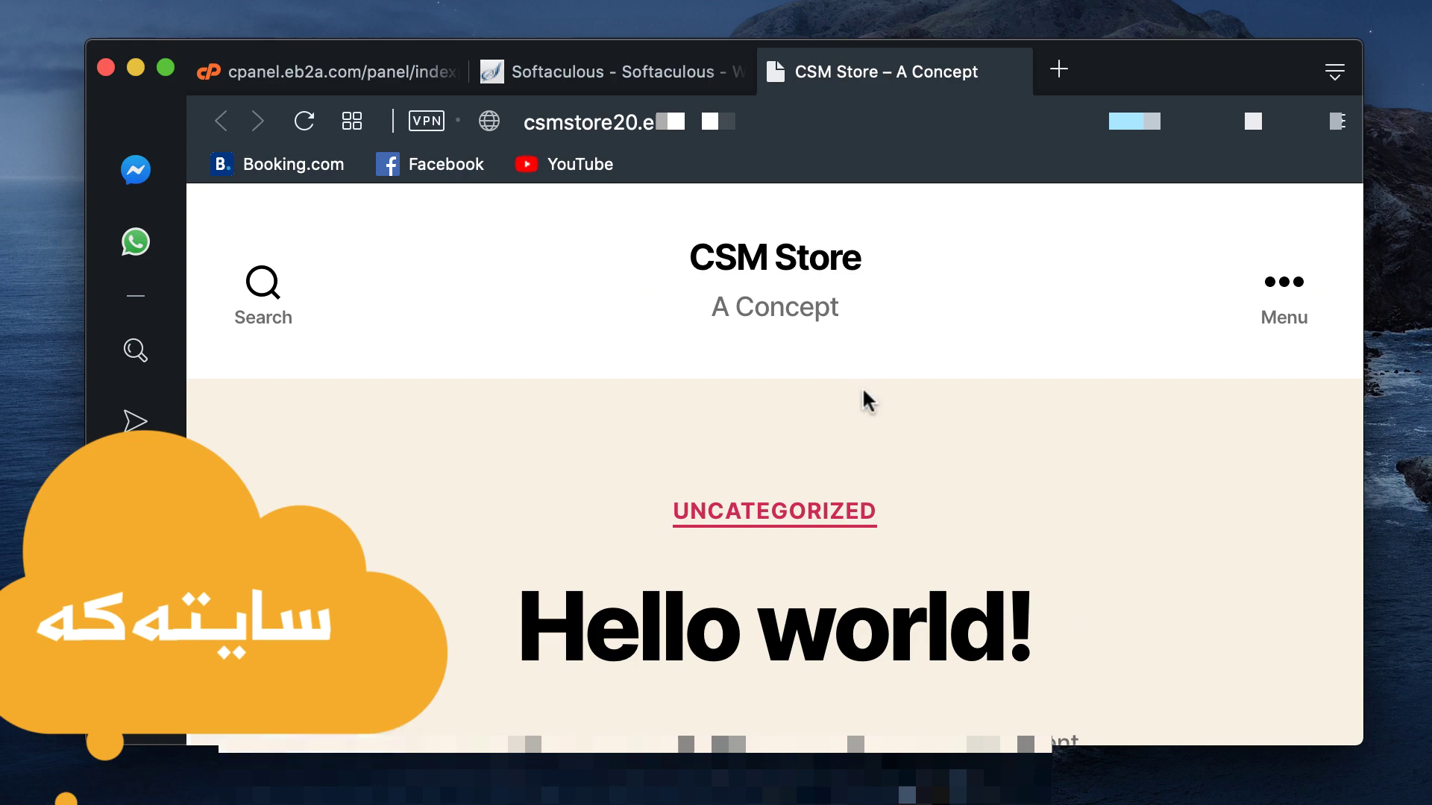
scroll(863, 390, "down", 10)
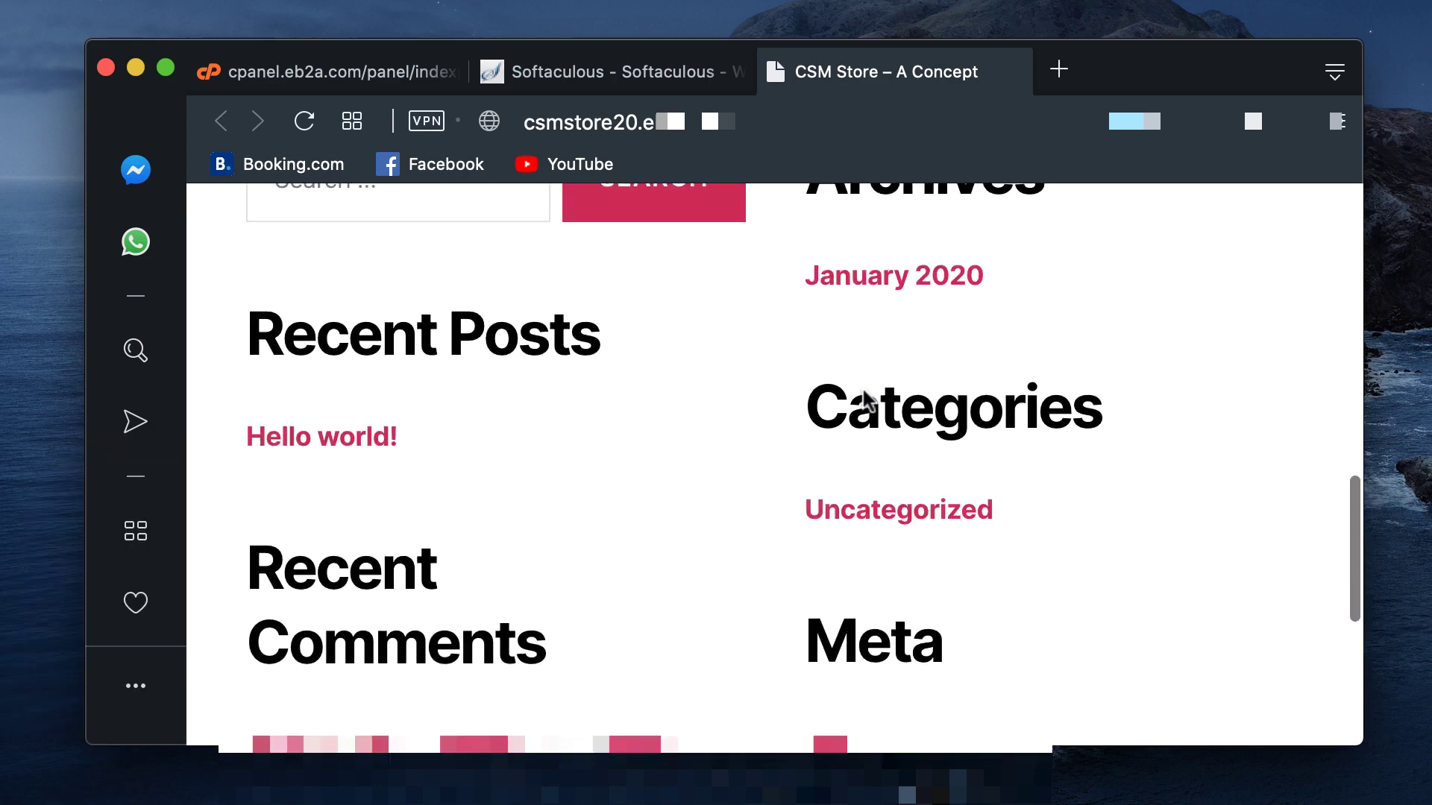
scroll(863, 399, "down", 7)
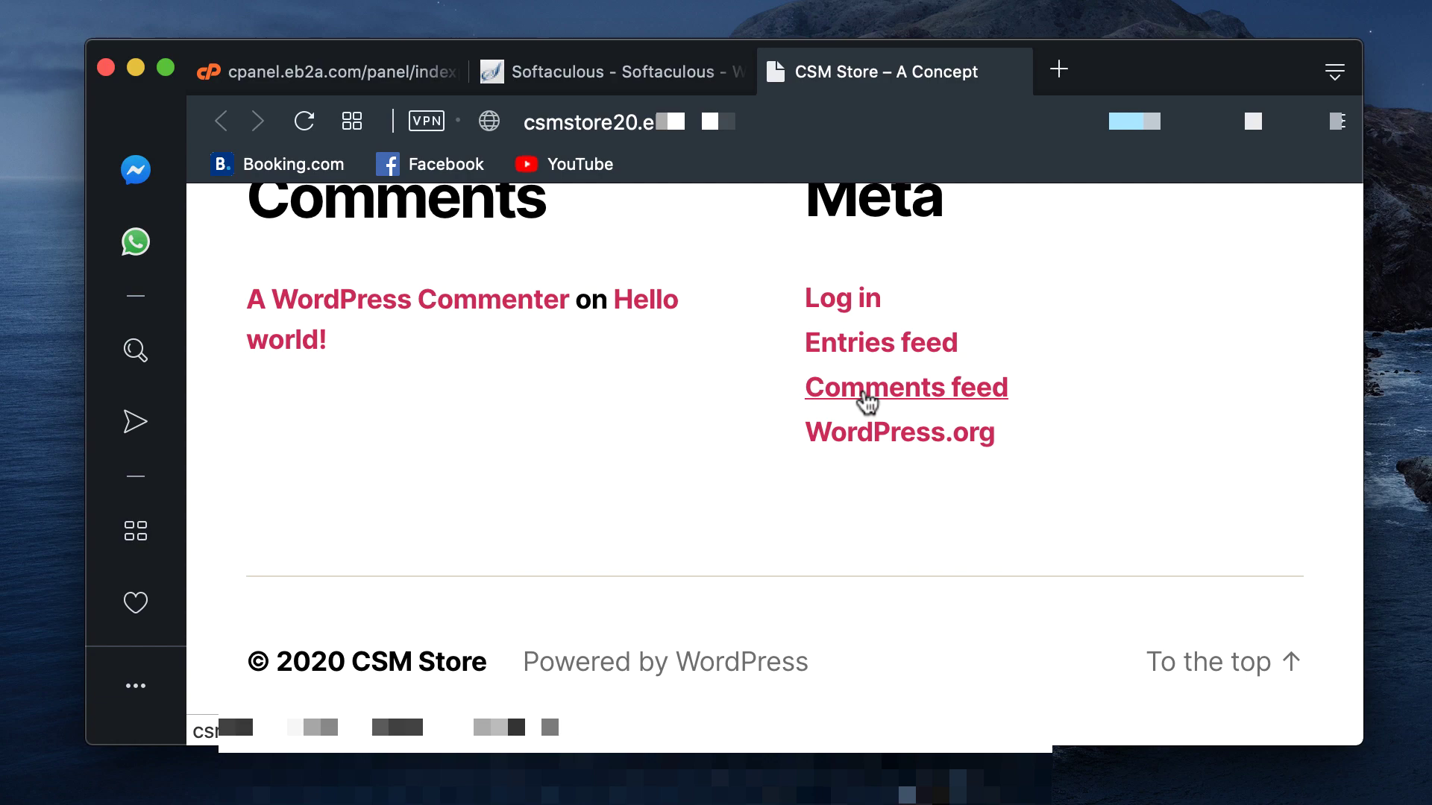
scroll(864, 395, "up", 17)
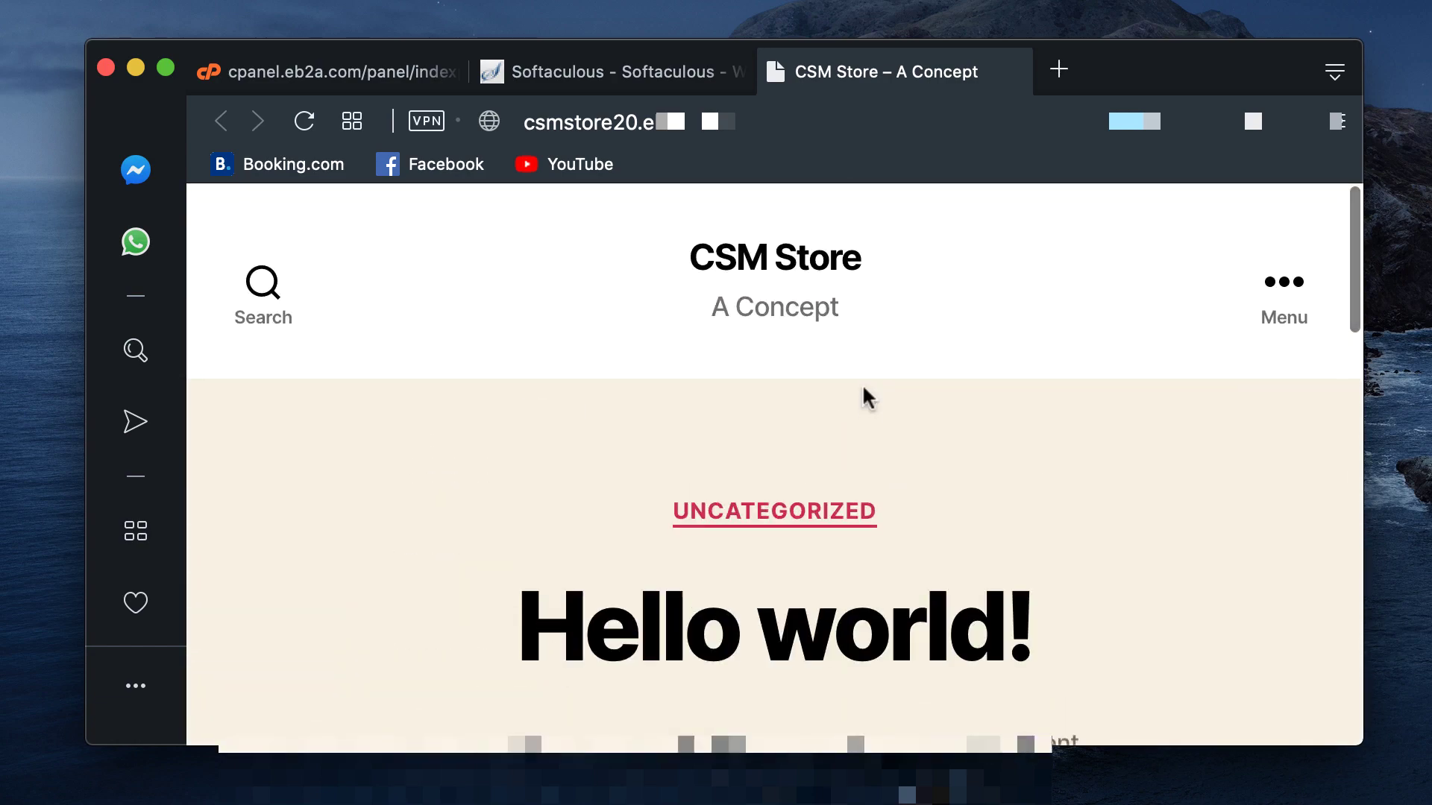
Step: Open and close the site's navigation menu, then close the CSM Store – A Concept tab
left_click(1286, 304)
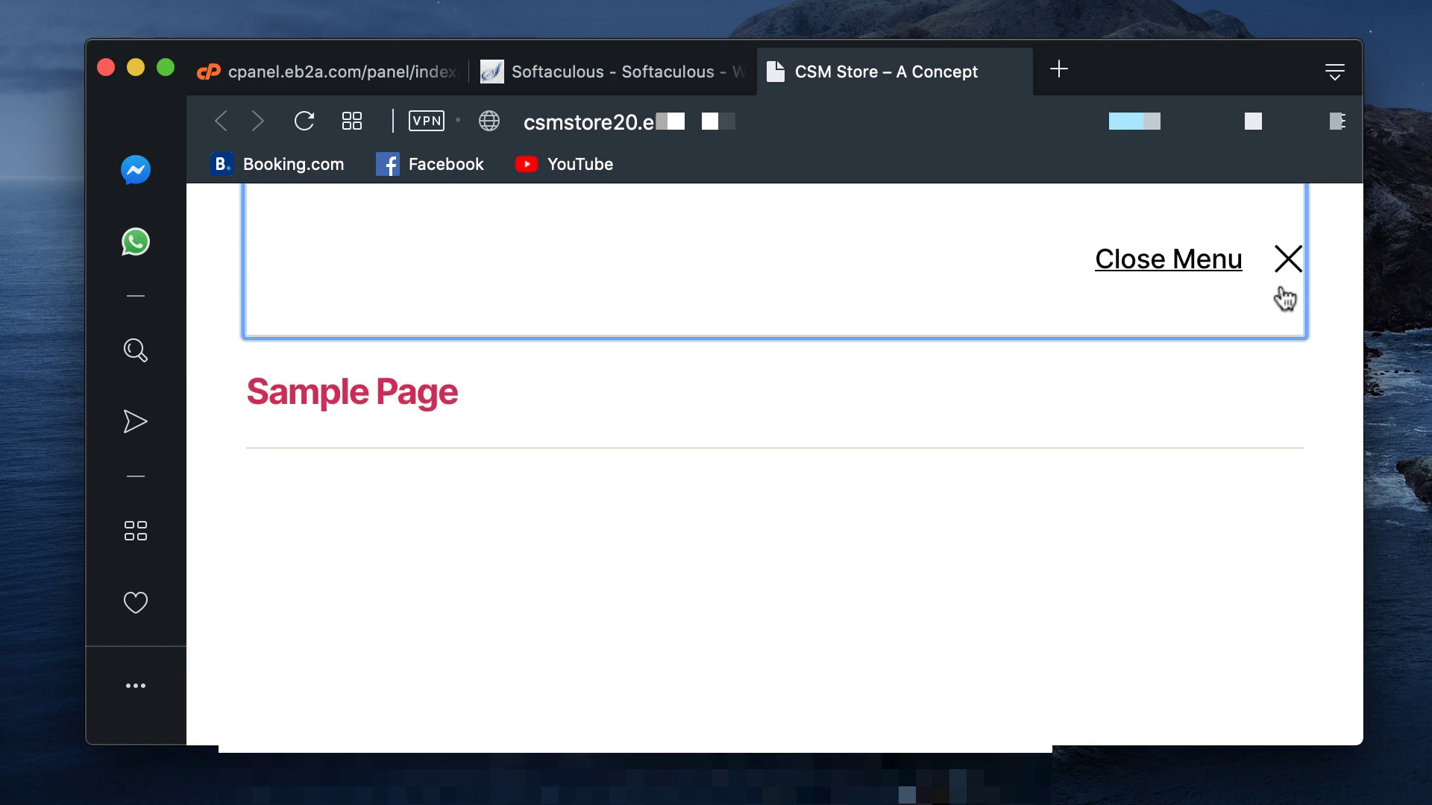
left_click(1293, 279)
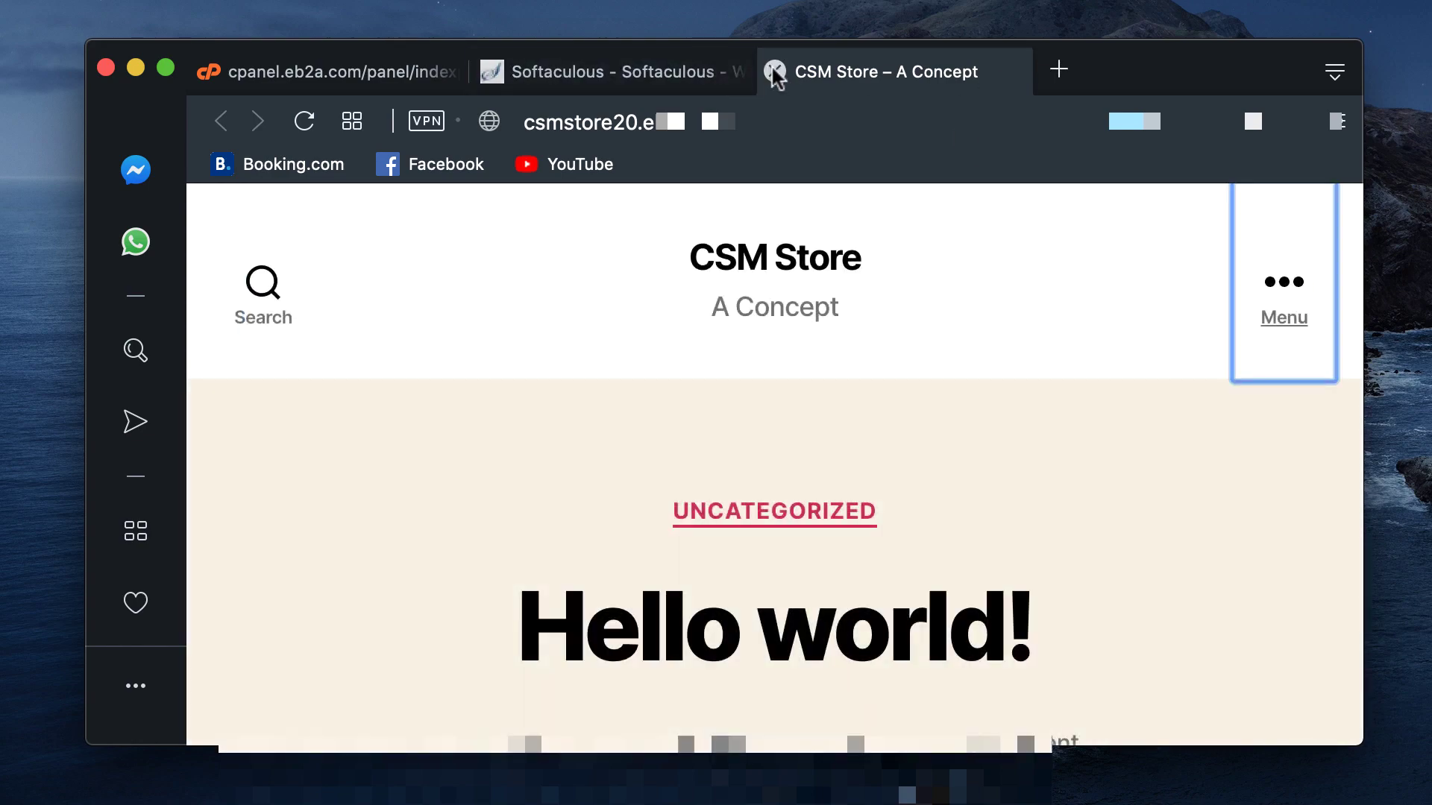
left_click(772, 70)
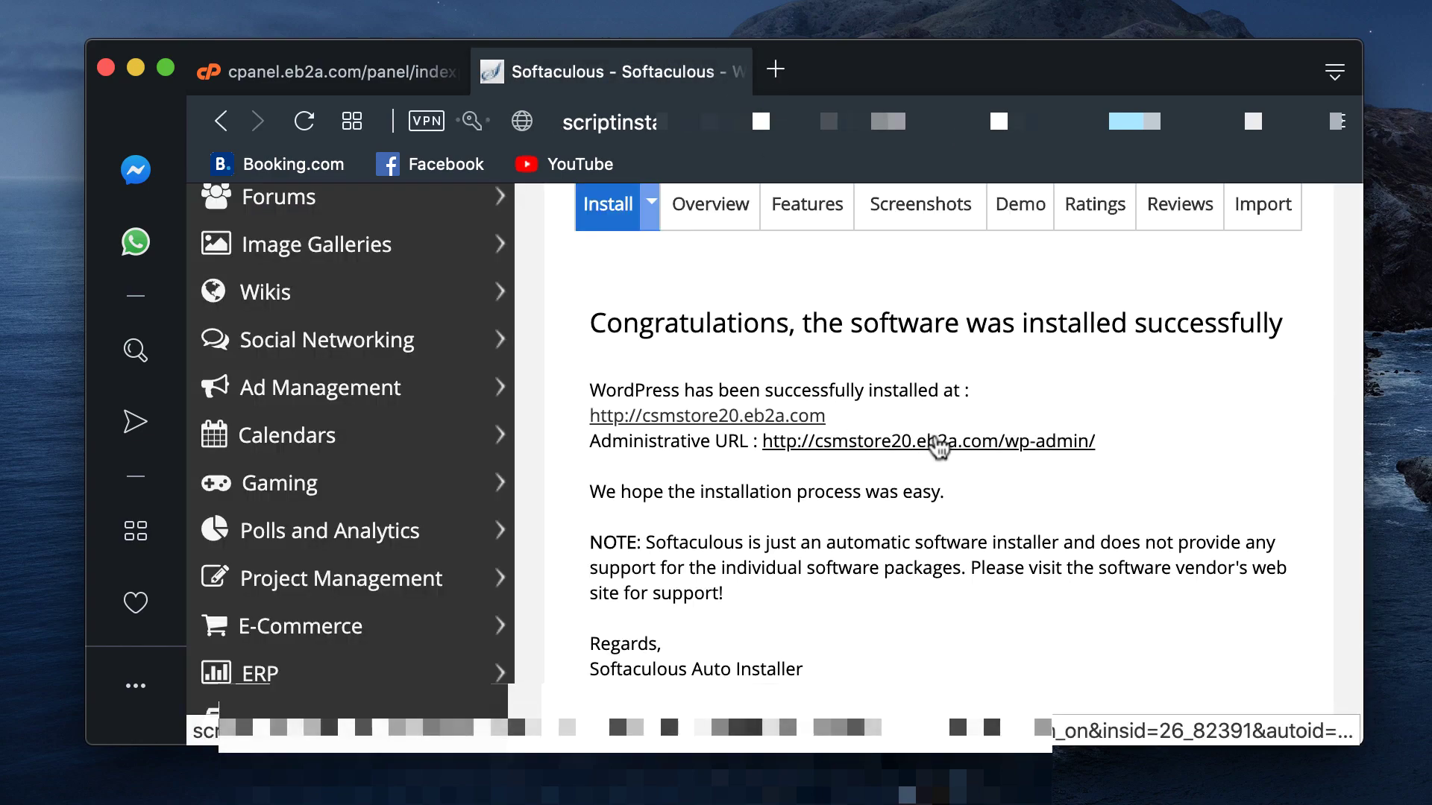
Step: Open the wp-admin Dashboard from the Administrative URL link and scroll through its widgets
left_click(932, 441)
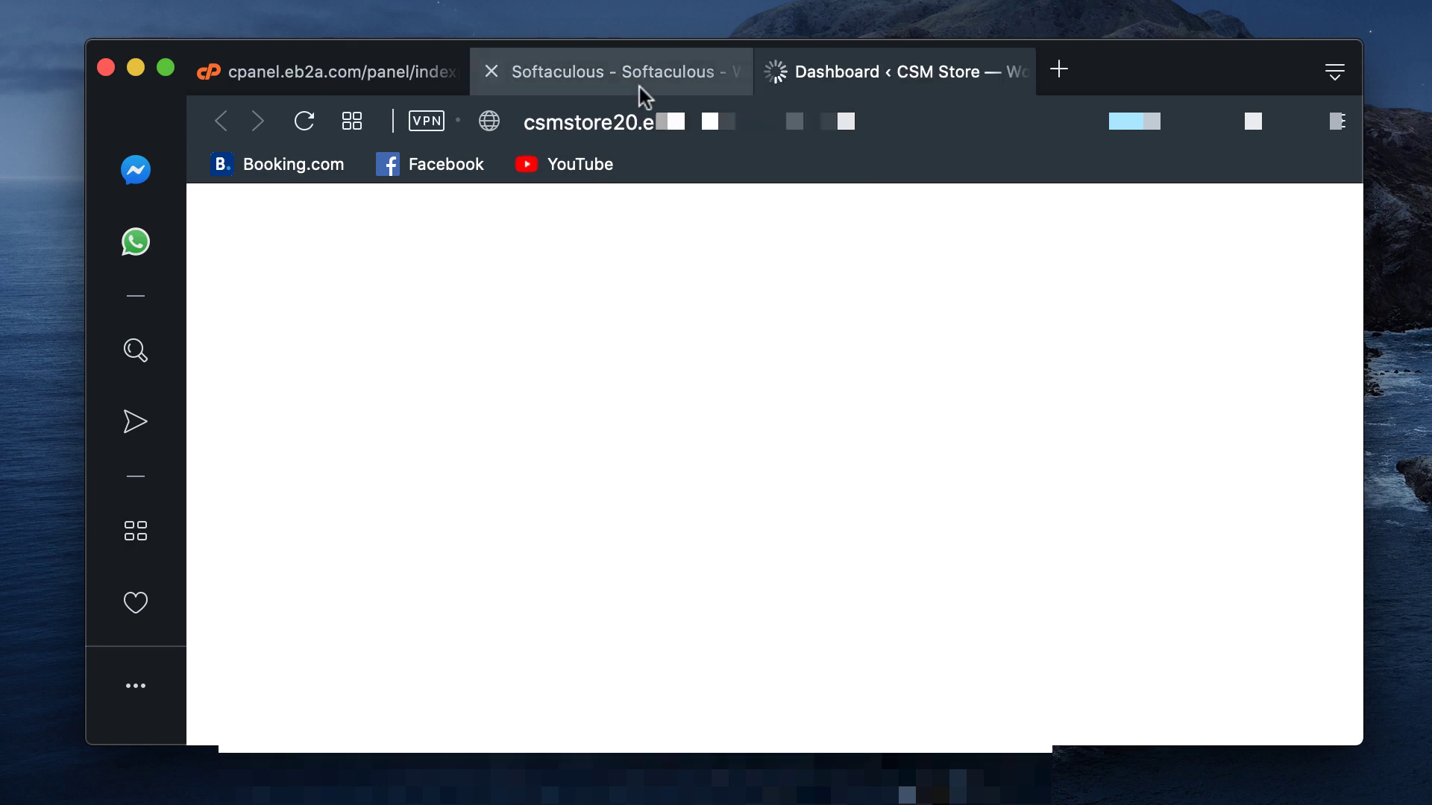
scroll(748, 416, "down", 3)
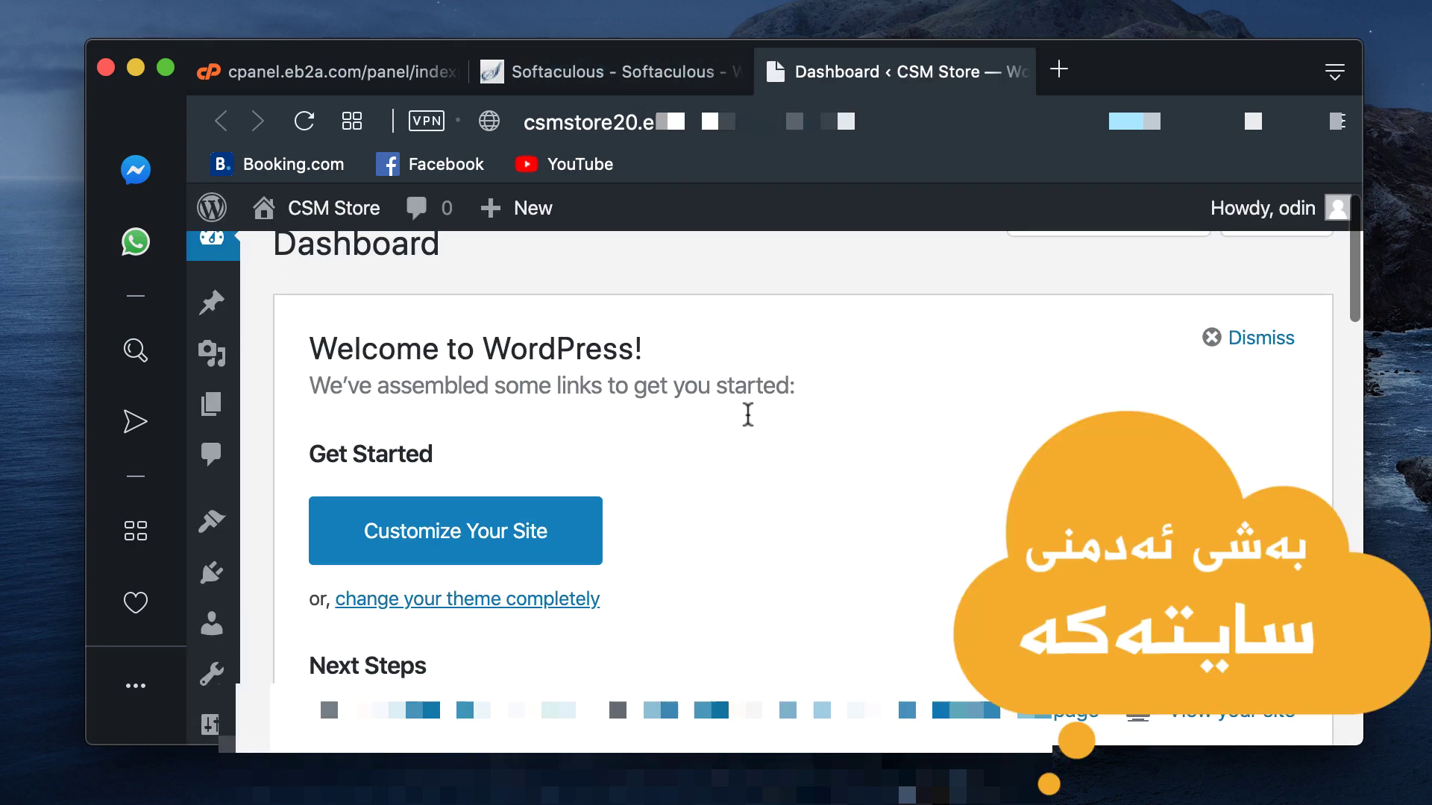
scroll(748, 422, "down", 10)
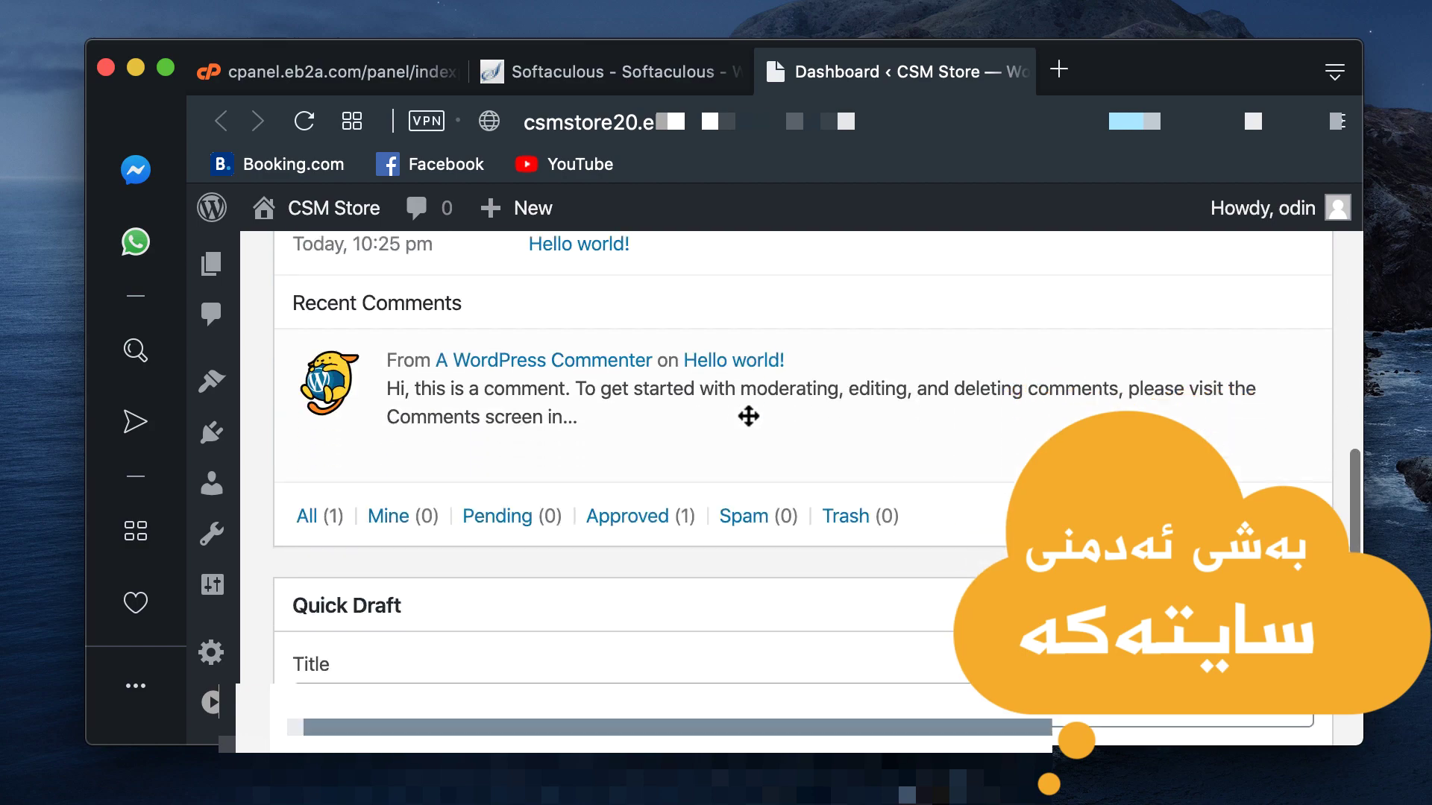
scroll(746, 424, "down", 5)
scroll(735, 455, "down", 1)
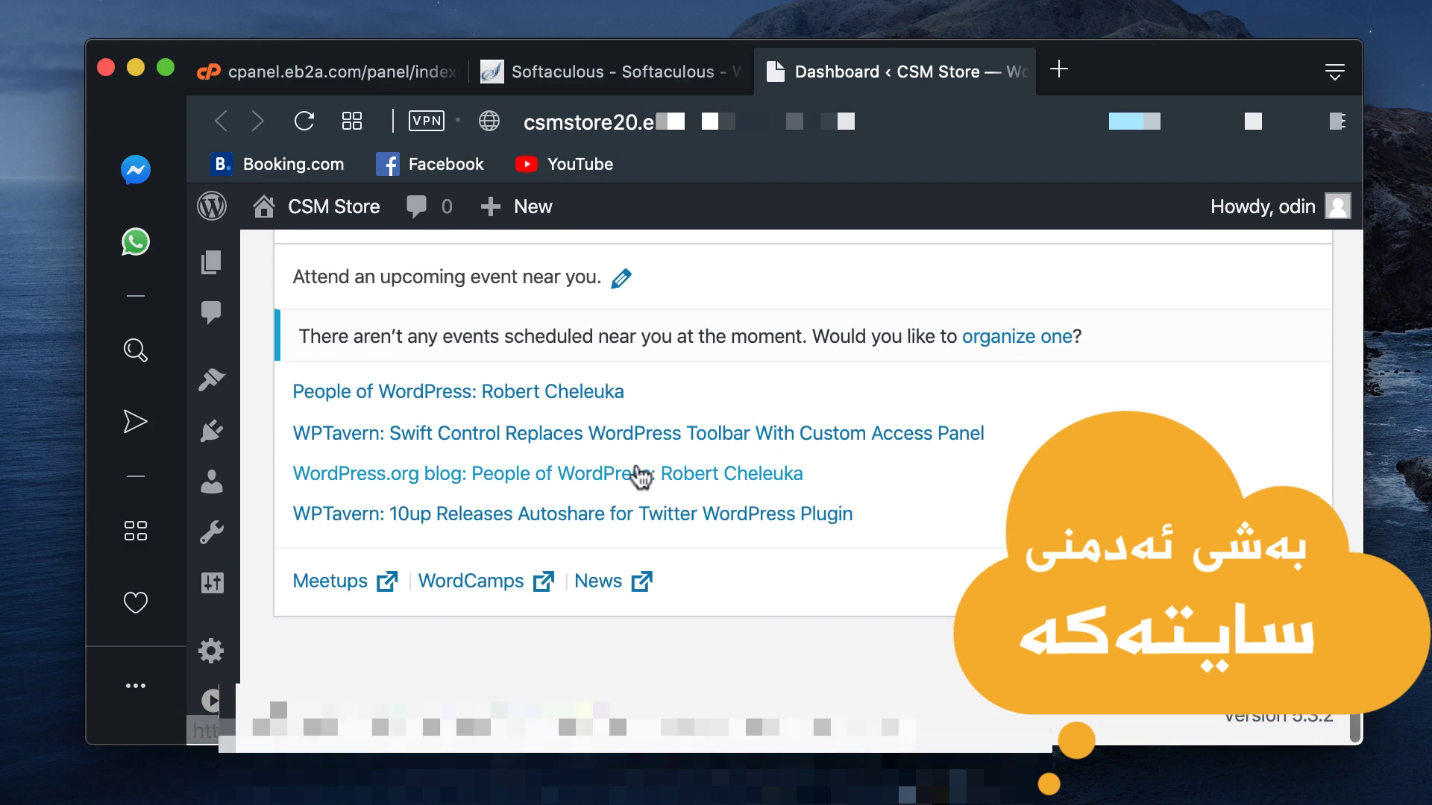
scroll(729, 473, "up", 10)
scroll(637, 467, "up", 10)
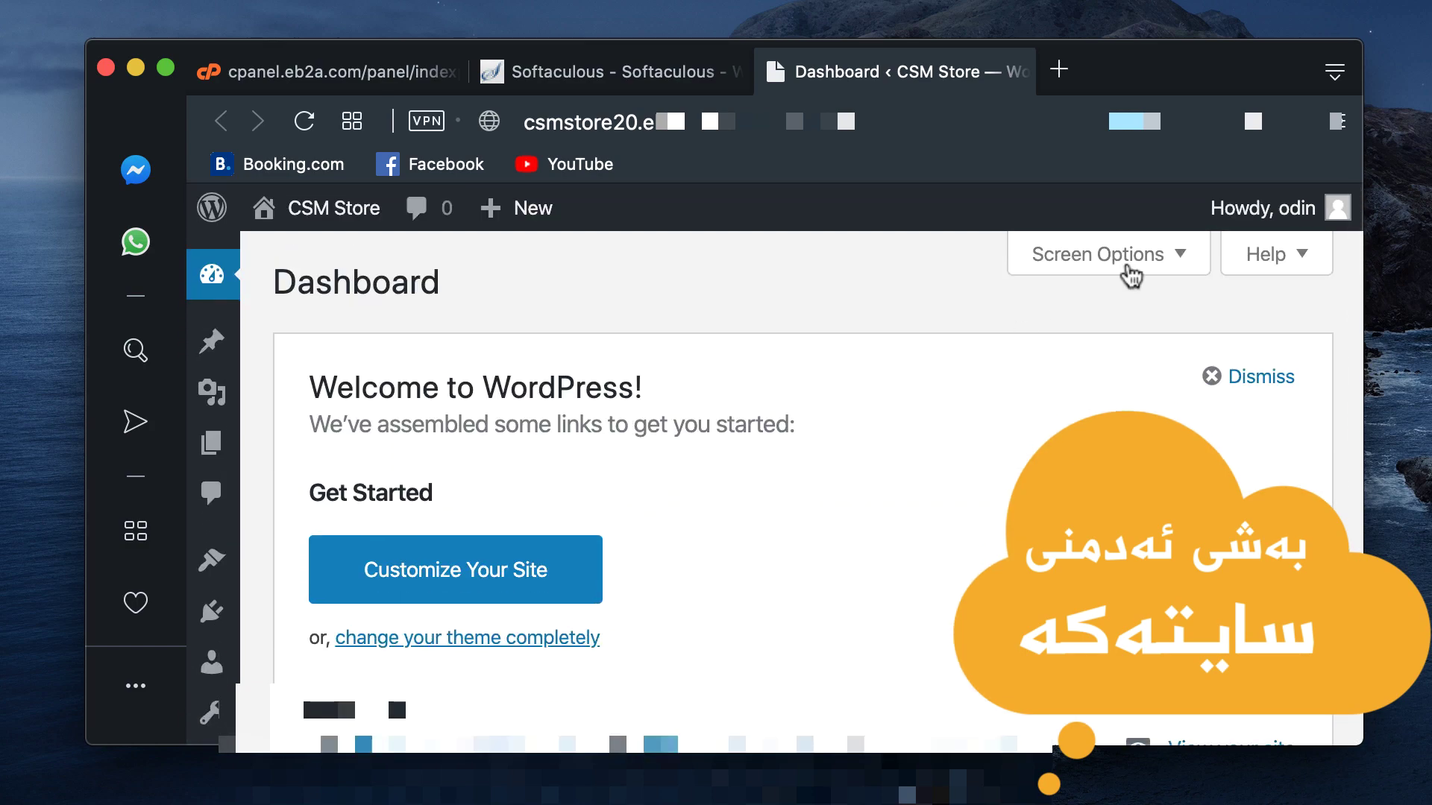
Step: Open the Profile page via Edit My Profile in the Howdy menu
mouse_move(1329, 195)
left_click(1177, 318)
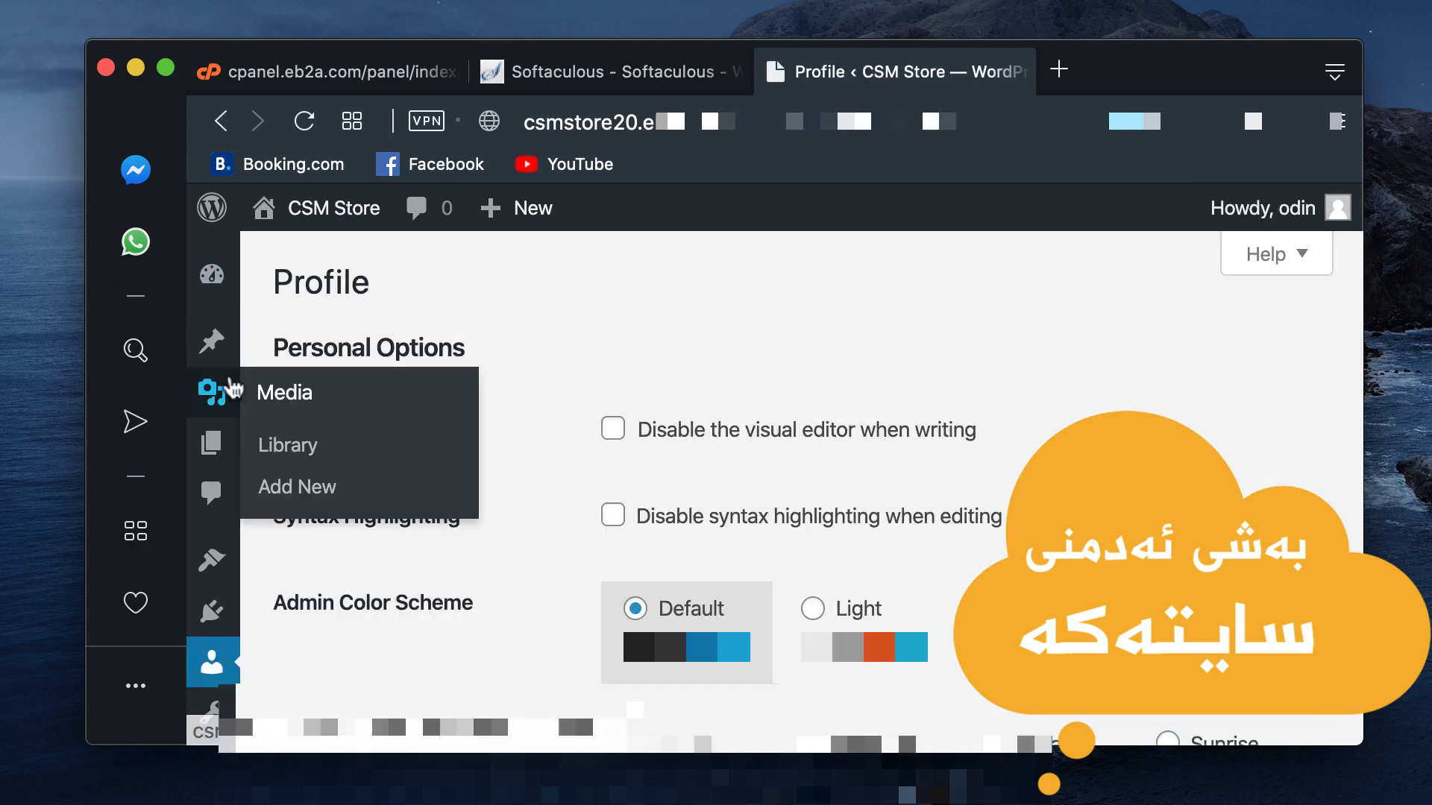
scroll(216, 537, "down", 3)
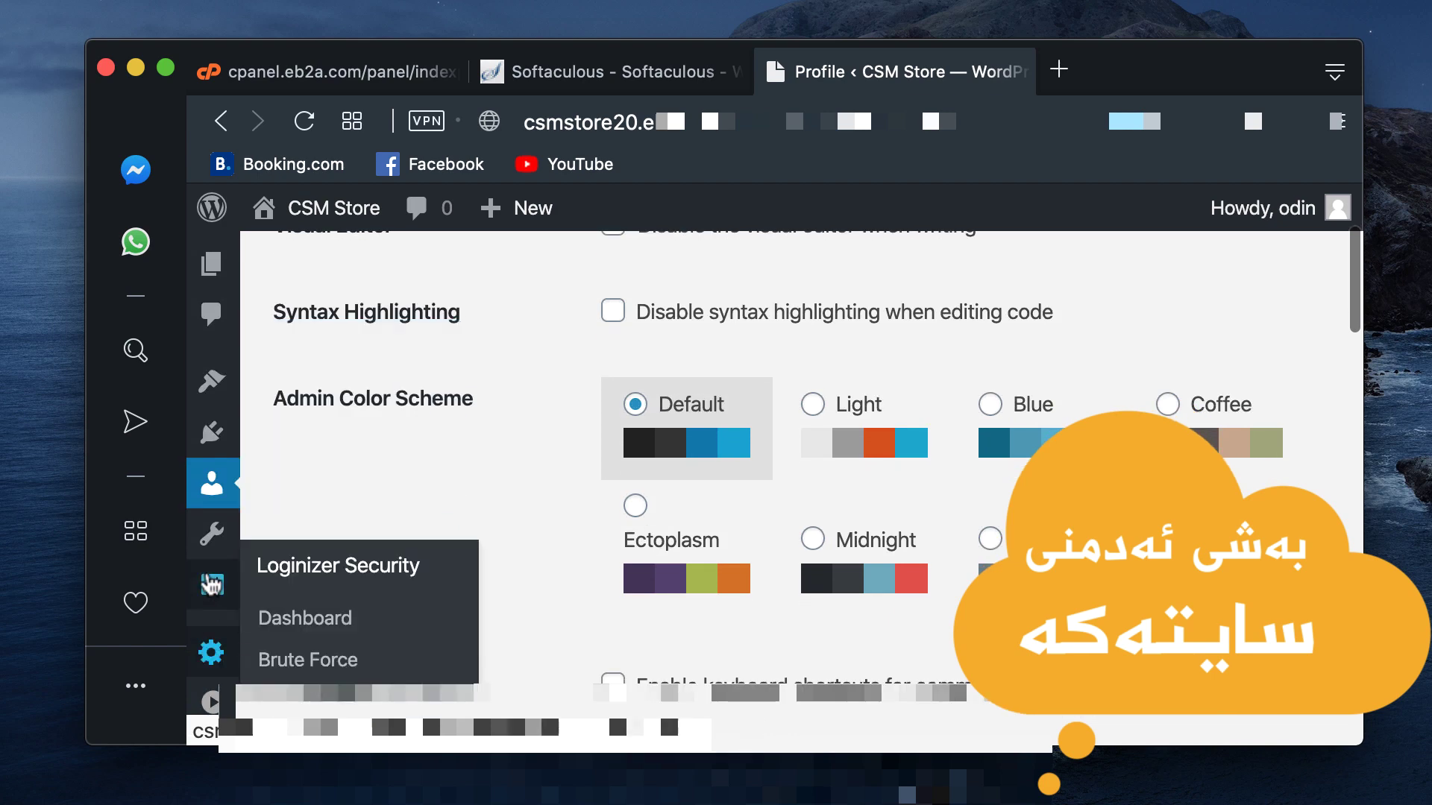
Step: Go to Settings > General and review site title CSM Store and tagline A Concept
mouse_move(216, 656)
mouse_move(216, 612)
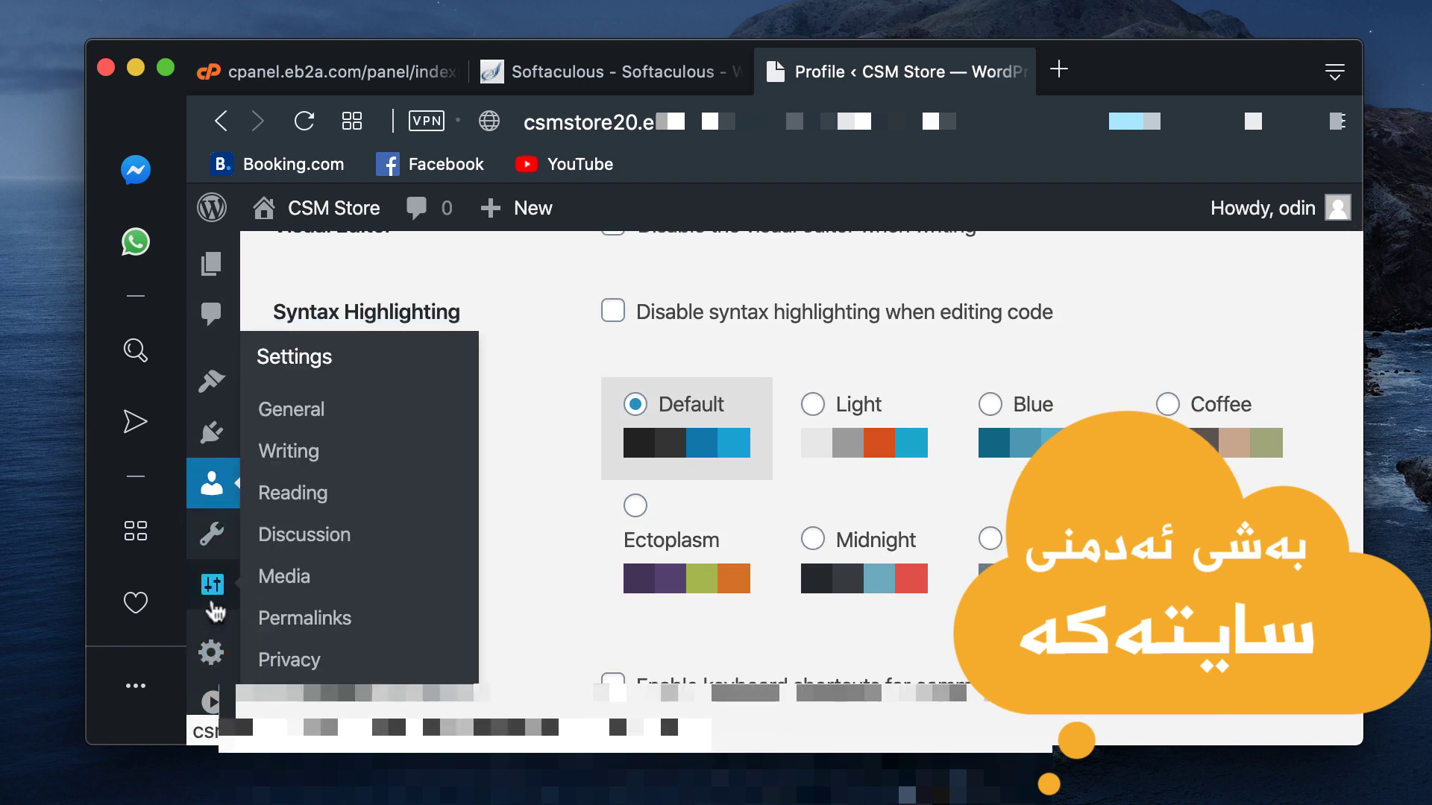
left_click(312, 418)
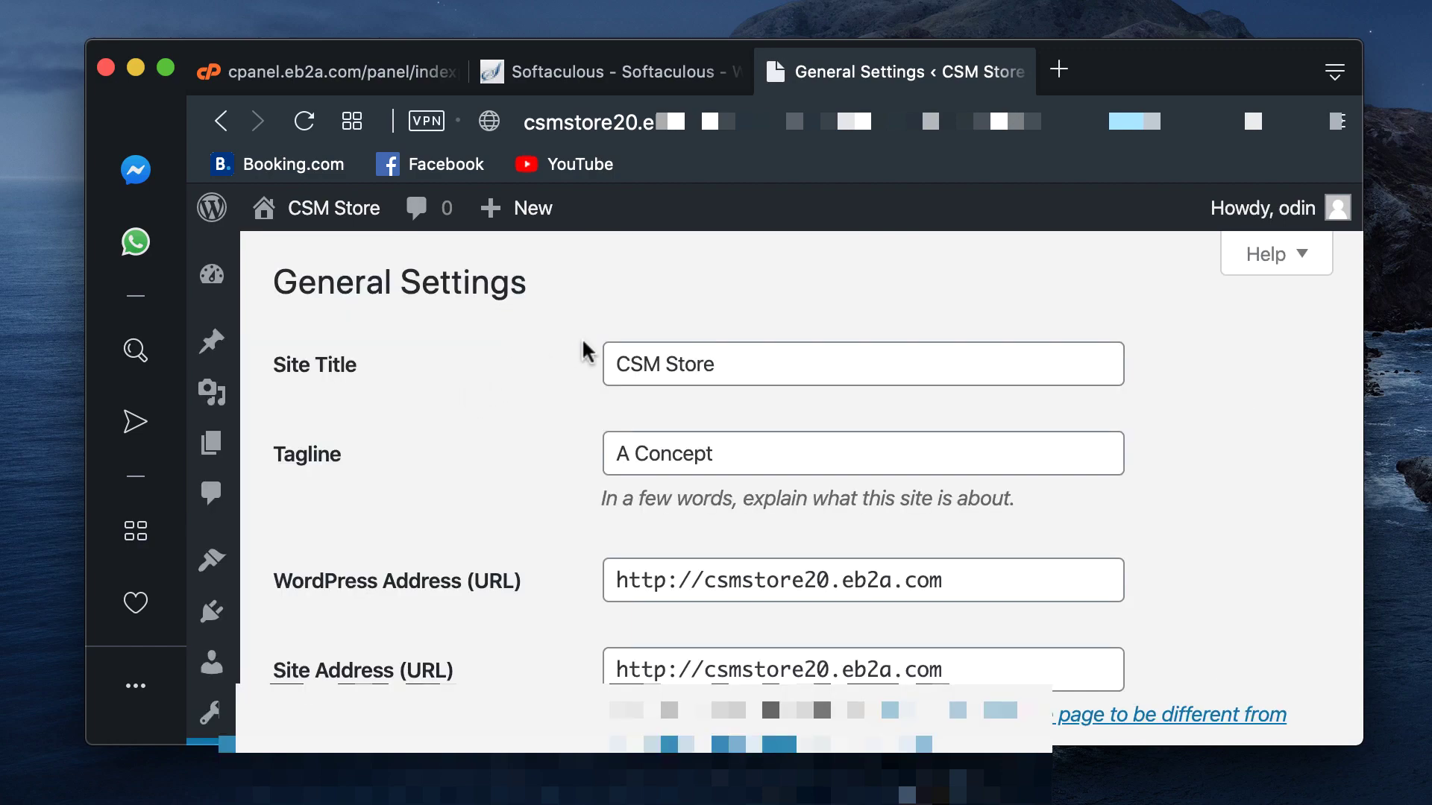
scroll(590, 342, "down", 10)
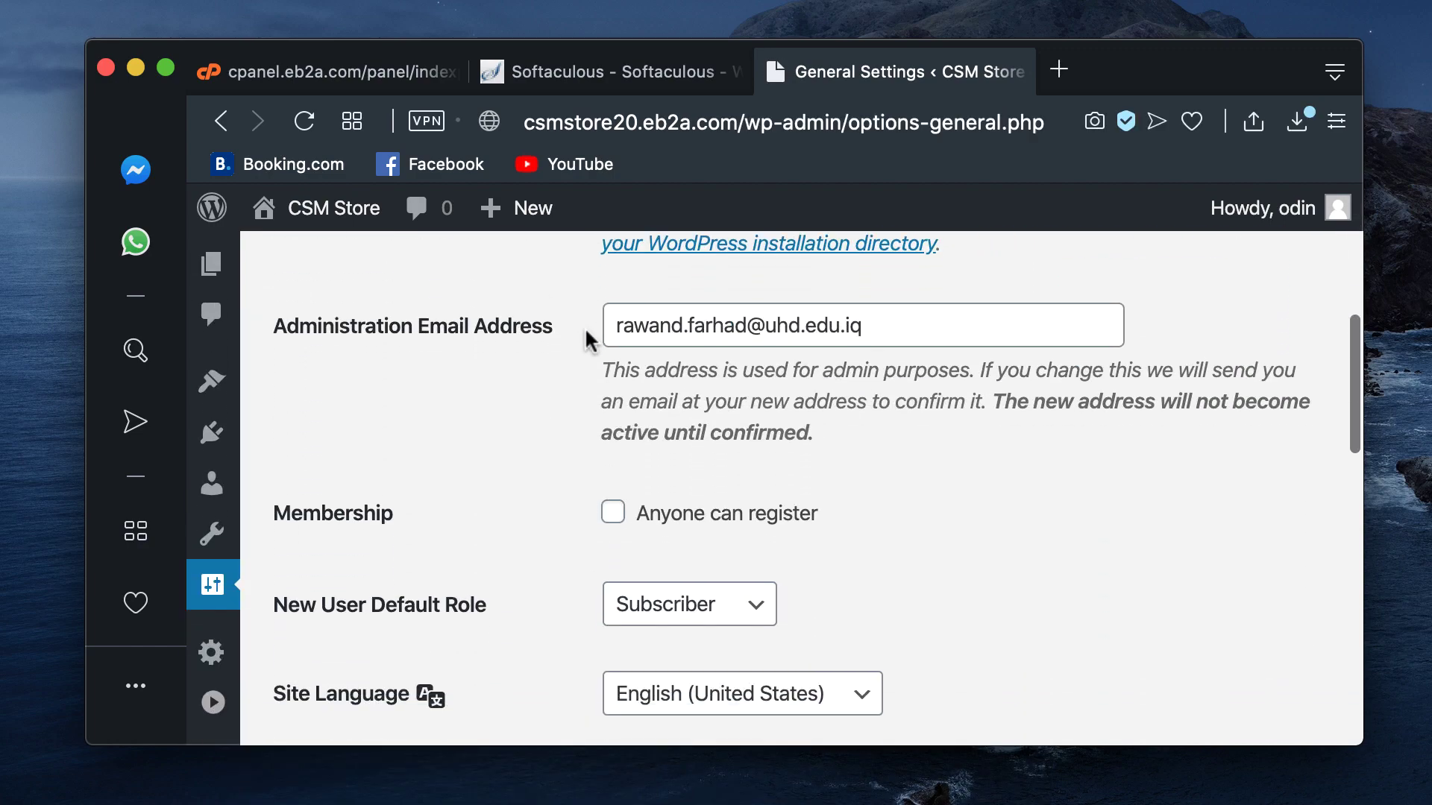
scroll(589, 342, "down", 5)
scroll(589, 341, "up", 5)
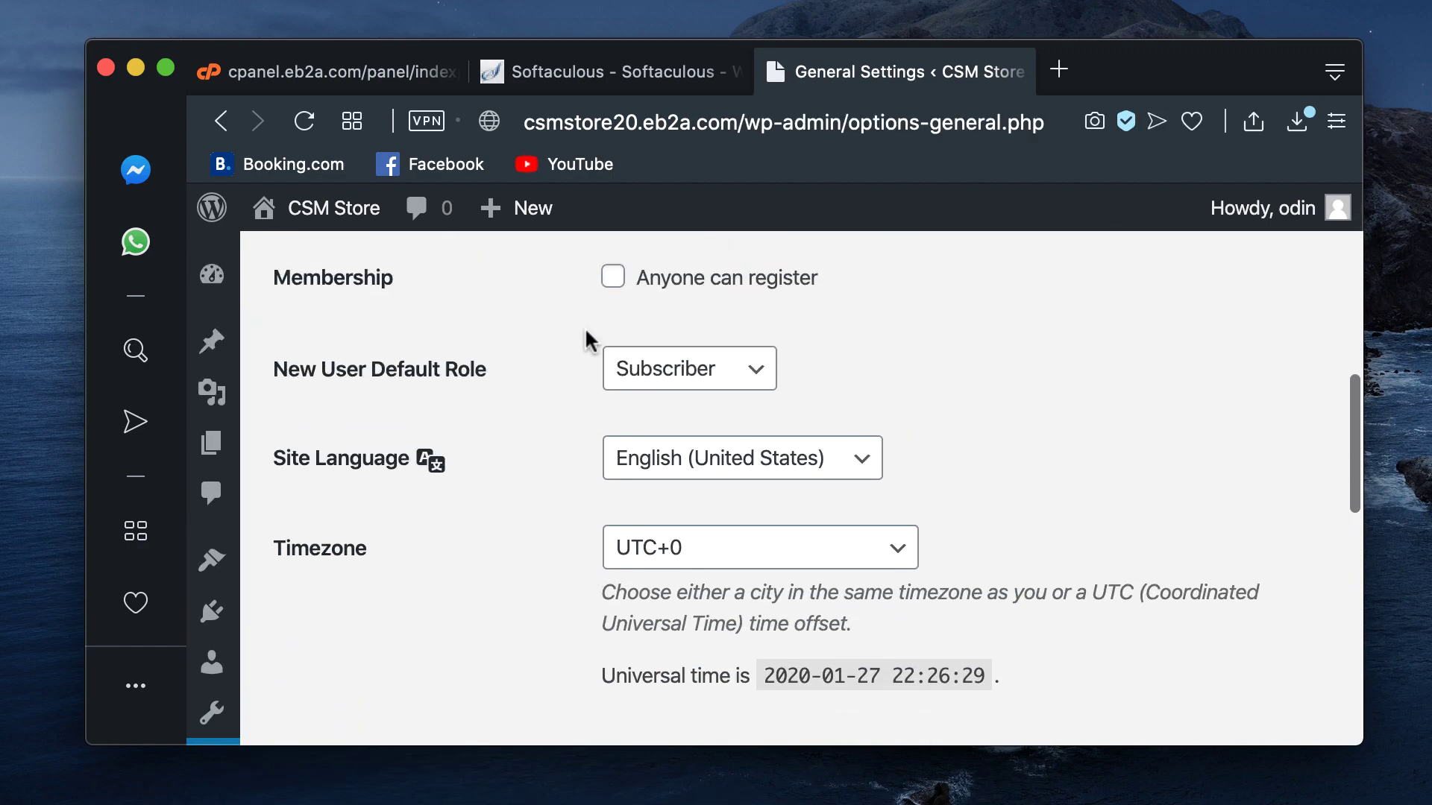
scroll(586, 340, "up", 10)
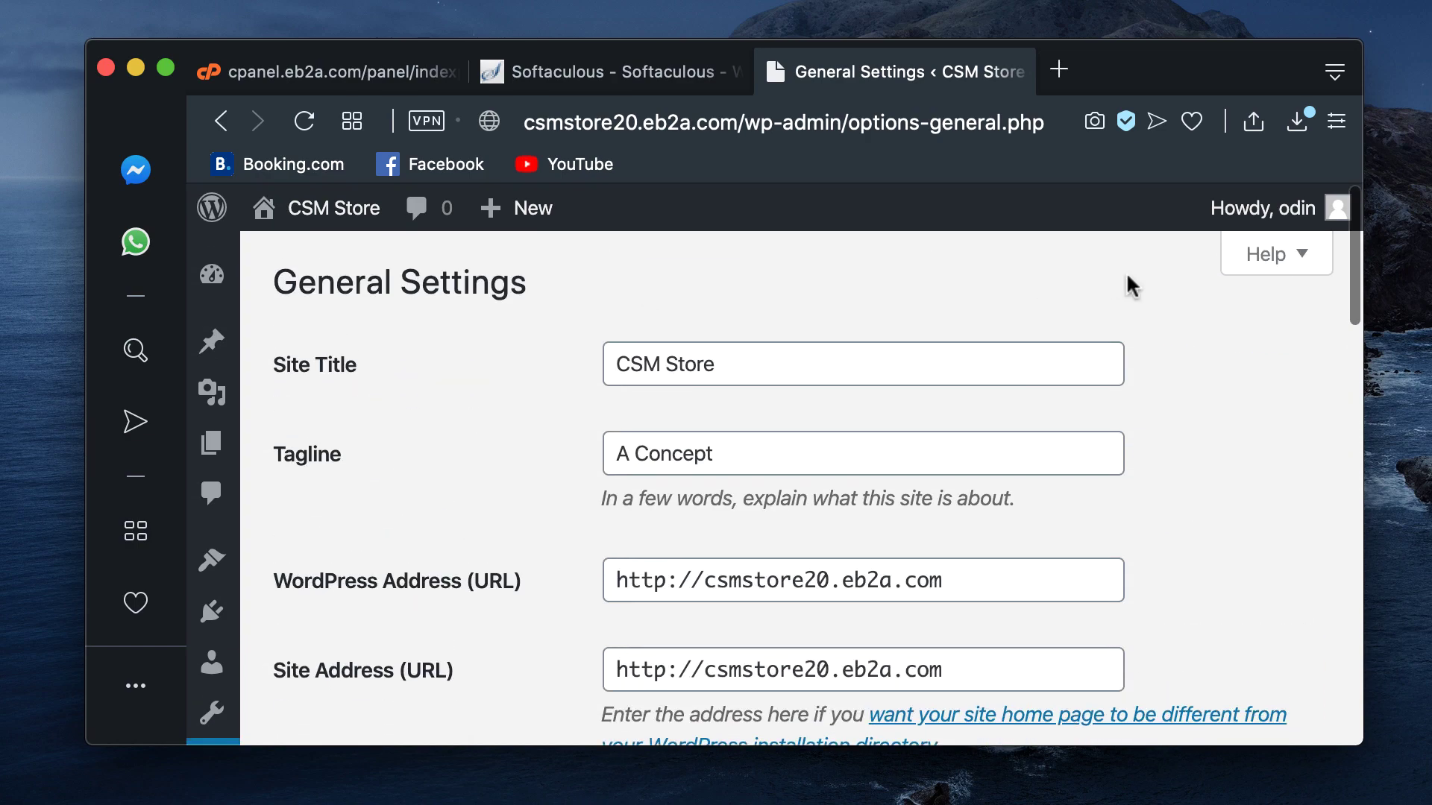
Step: Log out of the admin area and load the public homepage at csmstore20.eb2a.com
mouse_move(1258, 222)
left_click(1193, 358)
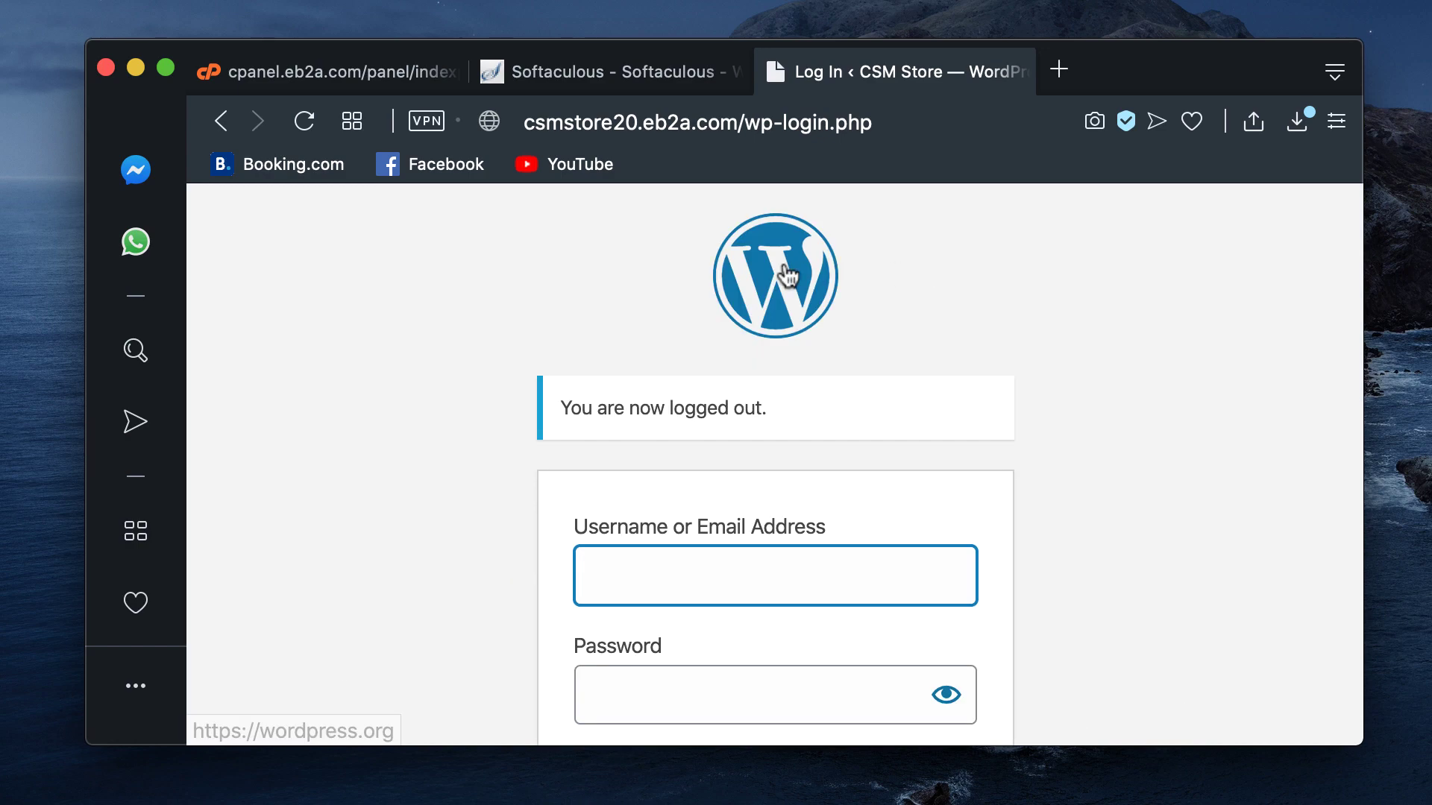
left_click(772, 123)
left_click_drag(744, 123, 1094, 121)
key("BackSpace")
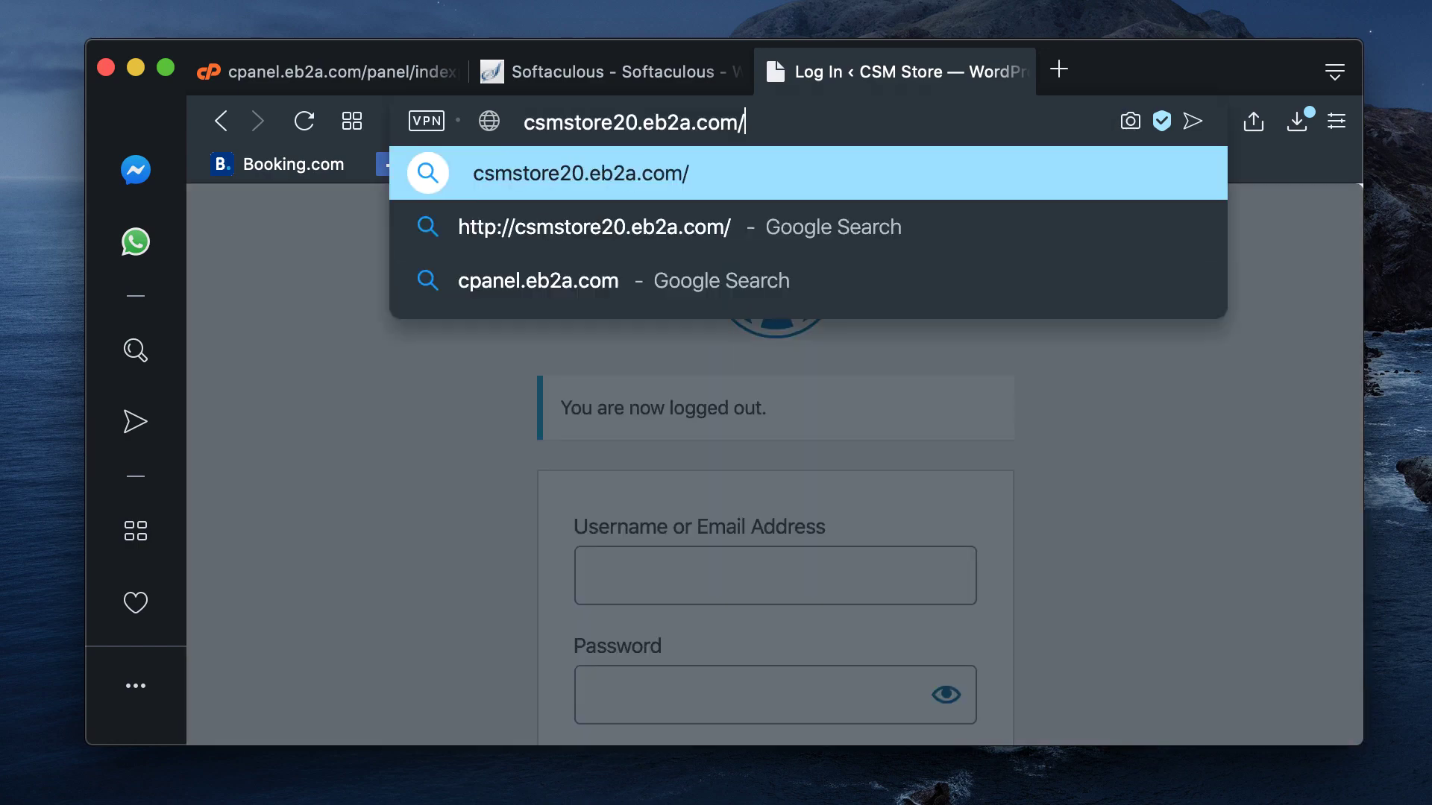
key("BackSpace")
key("Return")
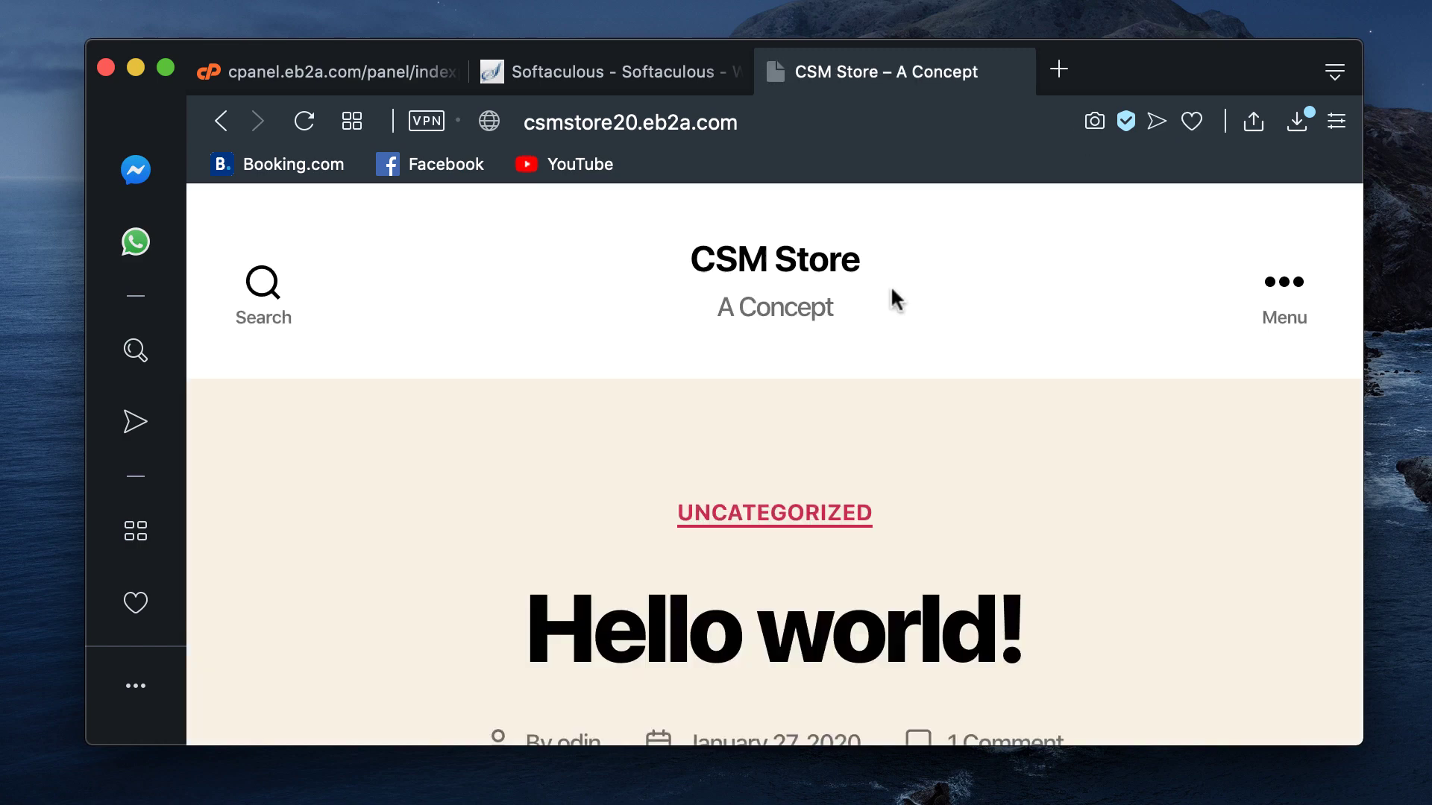
scroll(846, 357, "down", 1)
scroll(847, 357, "up", 1)
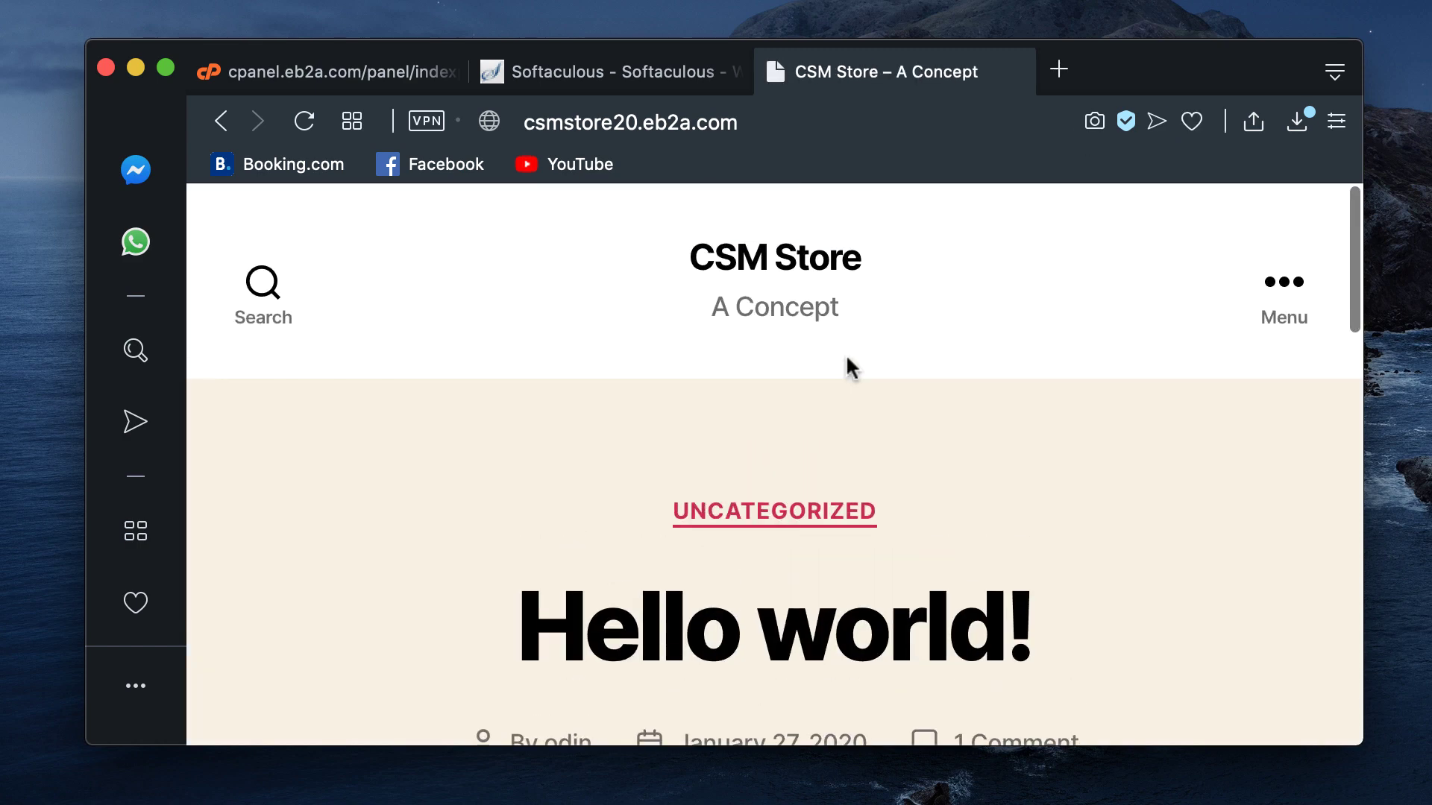